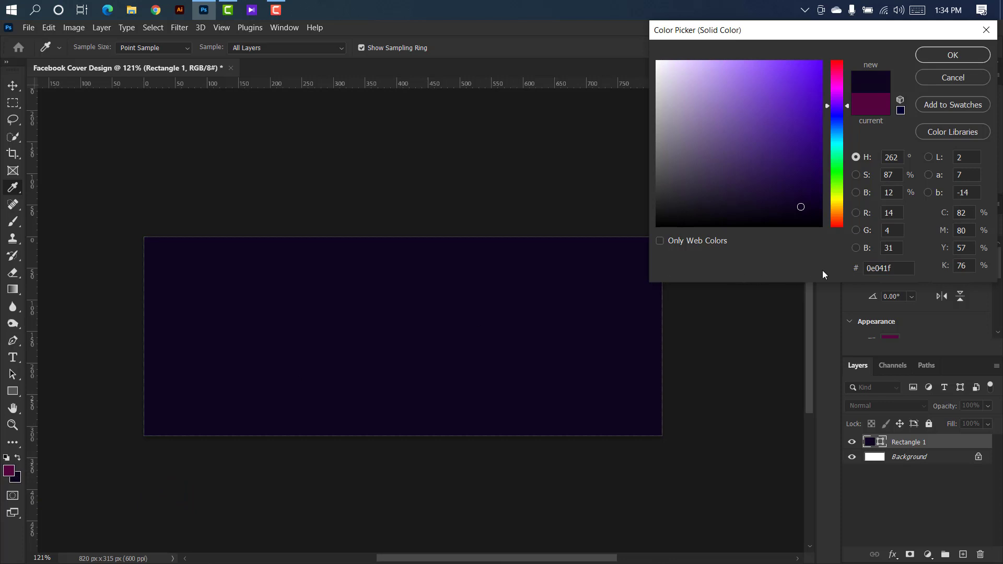
Apply #0e041f as the background rectangle's fill color and rasterize its layer
{"action": "double_click", "coordinate": [898, 266]}
{"action": "left_click", "coordinate": [953, 54]}
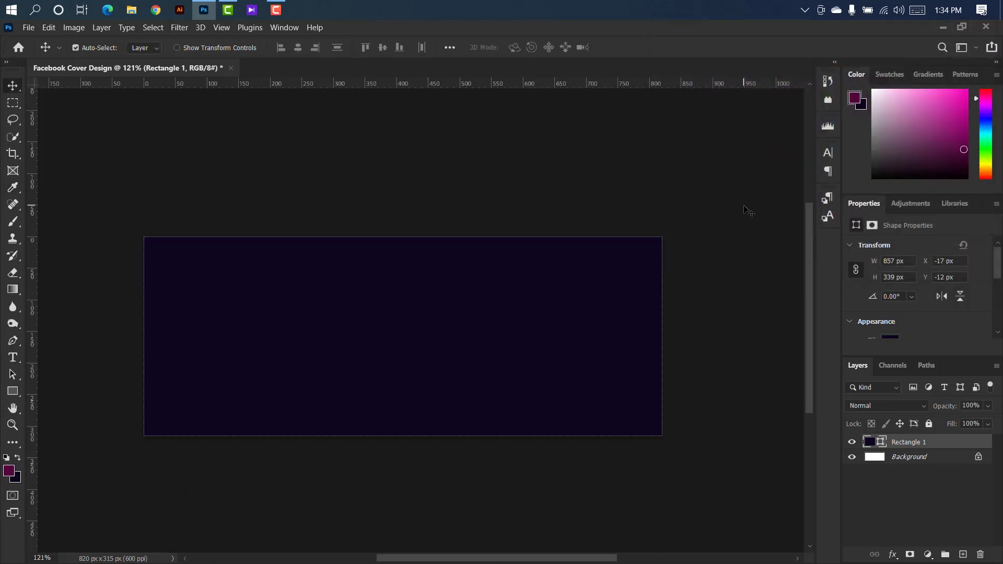
{"action": "right_click", "coordinate": [955, 443]}
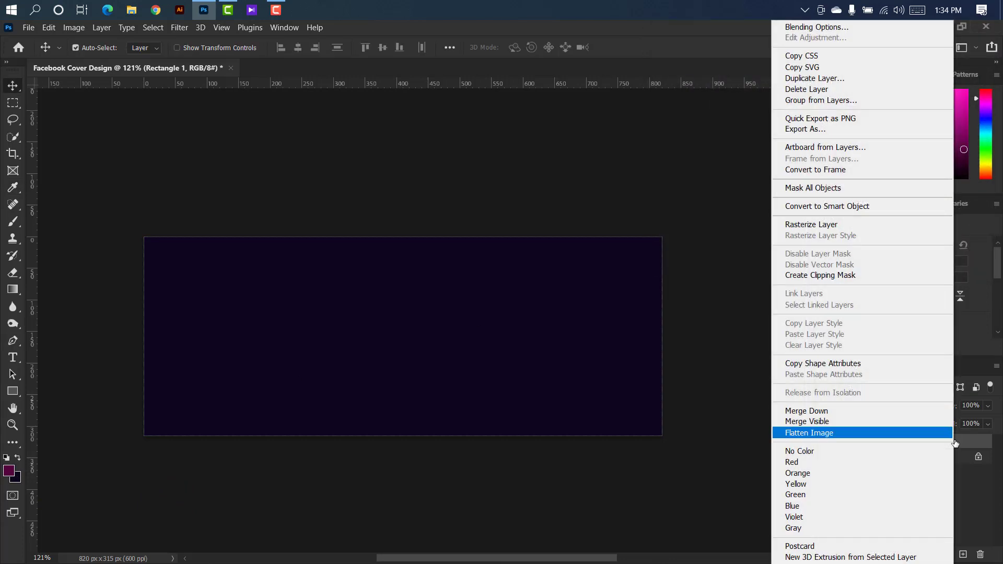
{"action": "left_click", "coordinate": [811, 224]}
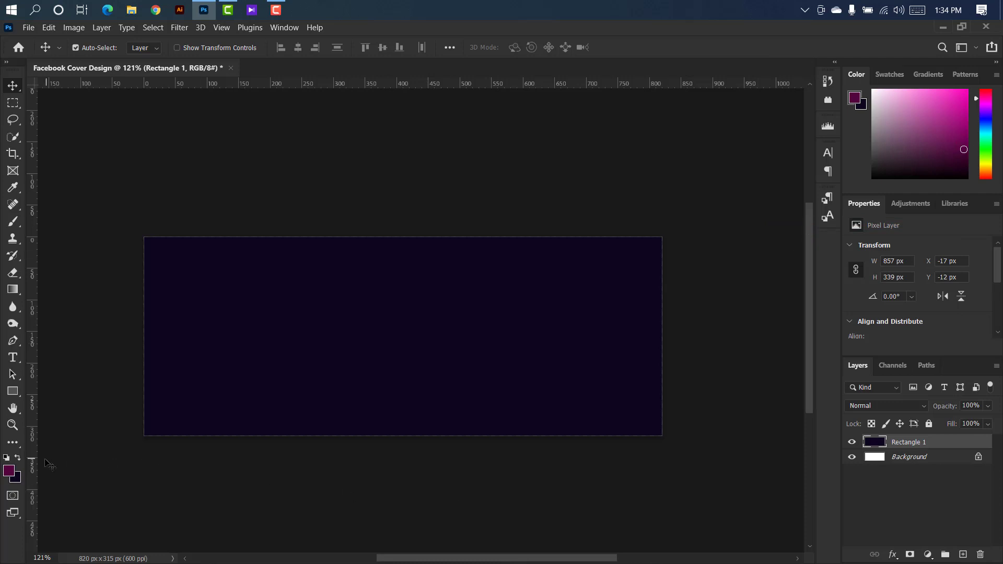
With foreground color #54043d and a 600 px Soft Round brush, paint one soft glow near the banner's upper right on the Rectangle 1 layer
{"action": "left_click", "coordinate": [9, 470]}
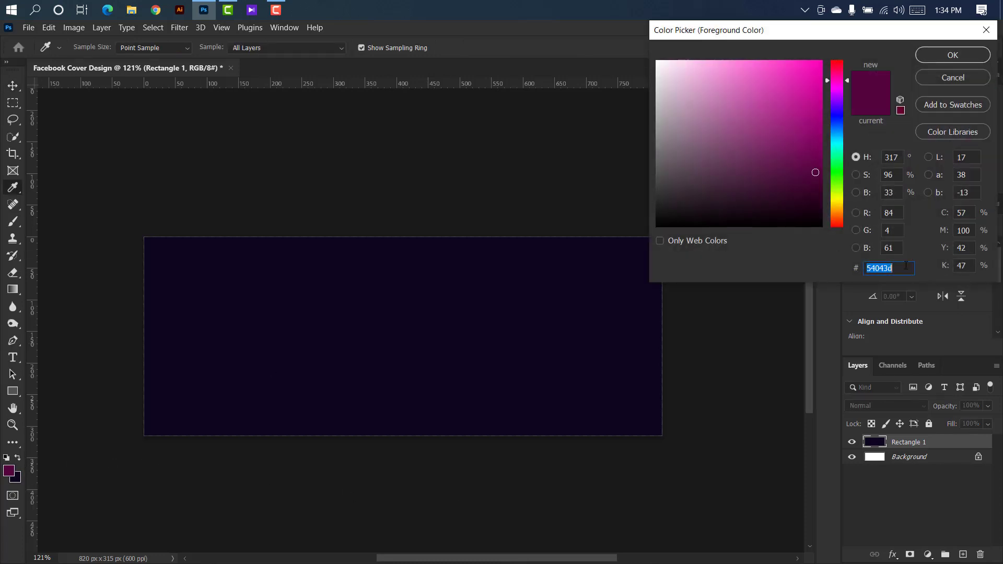
{"action": "left_click_drag", "start_coordinate": [905, 266], "coordinate": [881, 265]}
{"action": "left_click", "coordinate": [953, 55]}
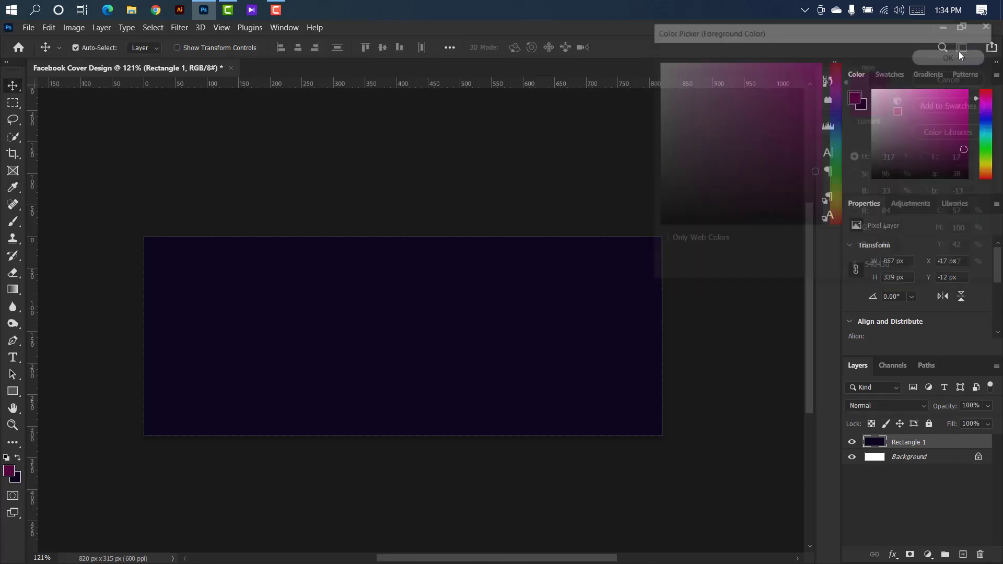
{"action": "left_click_drag", "start_coordinate": [17, 222], "coordinate": [43, 223]}
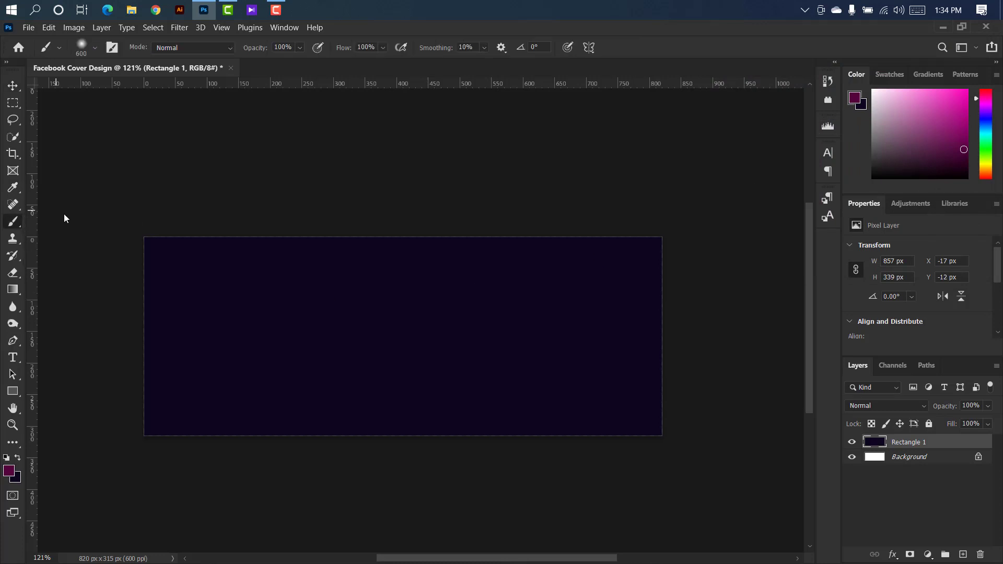
{"action": "left_click", "coordinate": [91, 48]}
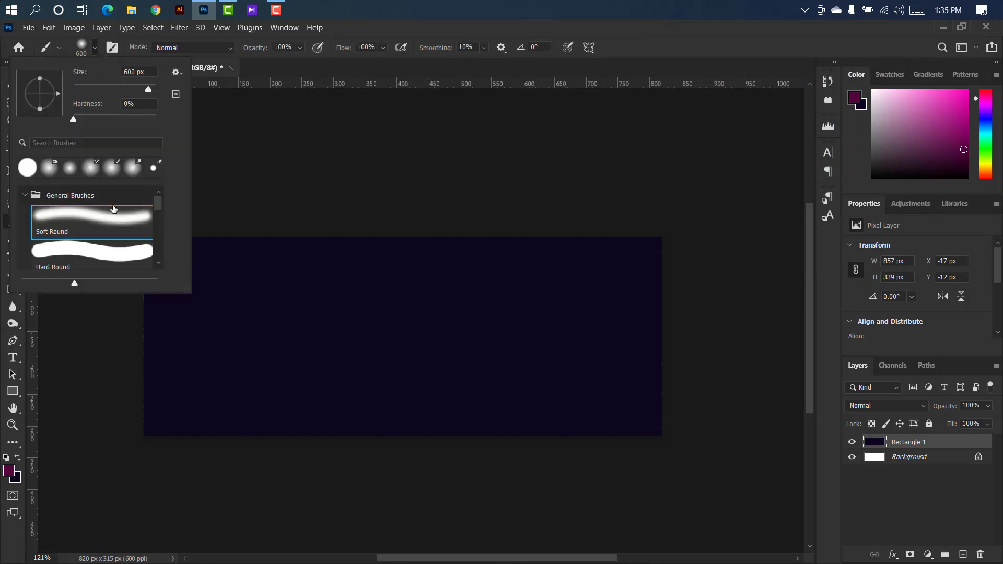
{"action": "left_click", "coordinate": [104, 219]}
{"action": "left_click", "coordinate": [969, 448]}
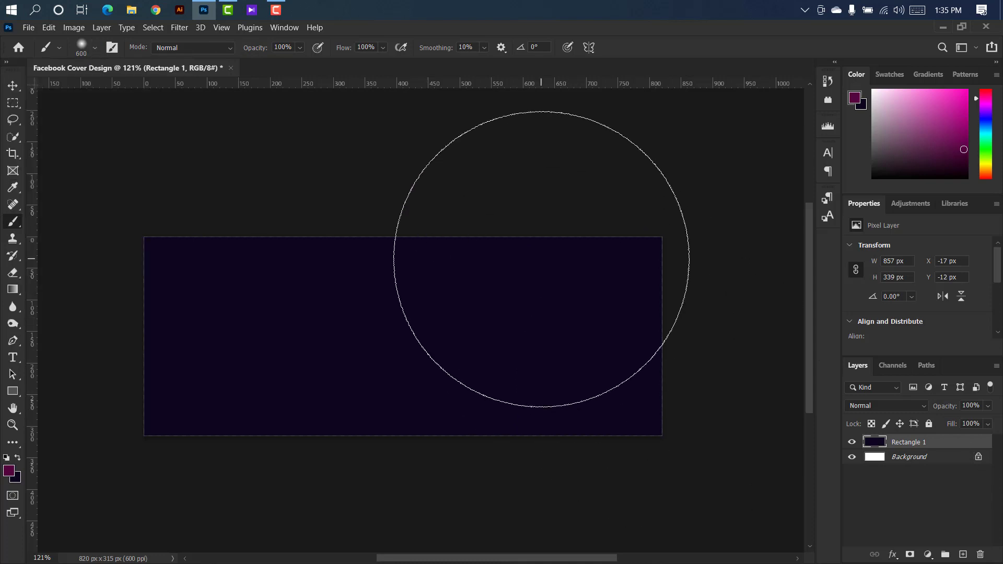
{"action": "left_click", "coordinate": [541, 259]}
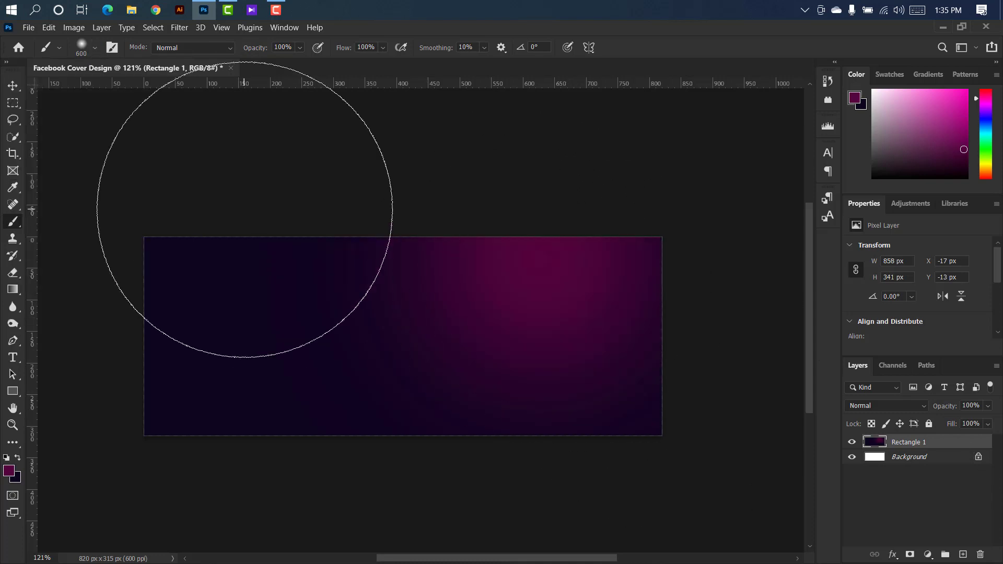
{"action": "left_click", "coordinate": [14, 88]}
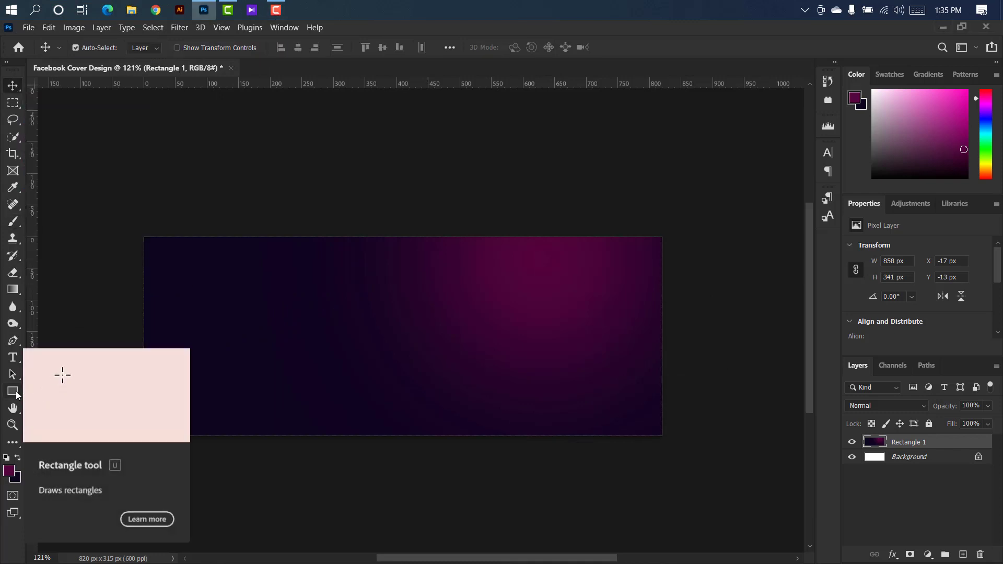
Draw a circle about 196 px across in the banner's right half and fill it with light gray #c8c6c8
{"action": "left_click", "coordinate": [17, 390]}
{"action": "left_click", "coordinate": [64, 406]}
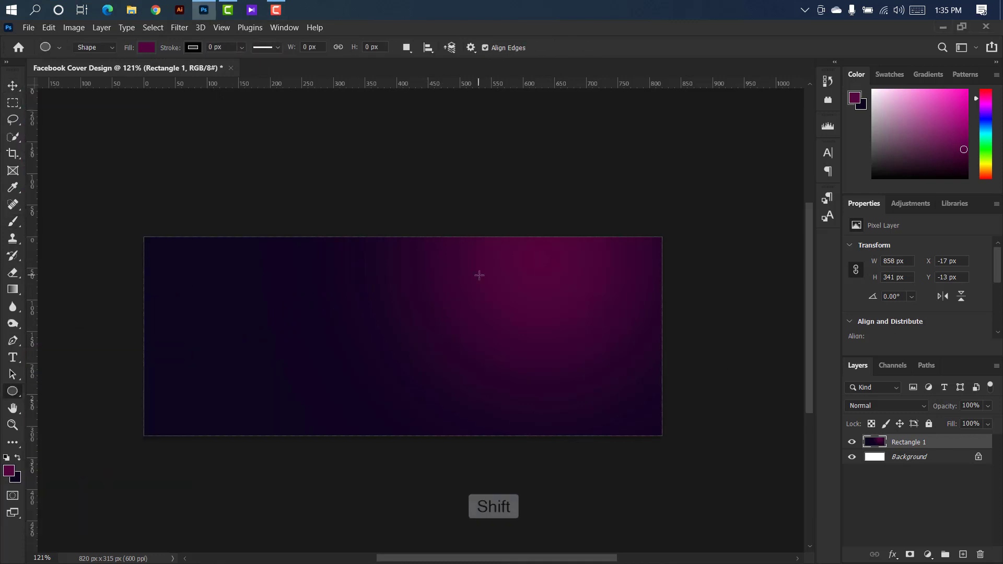
{"action": "left_click_drag", "start_coordinate": [478, 274], "coordinate": [613, 399]}
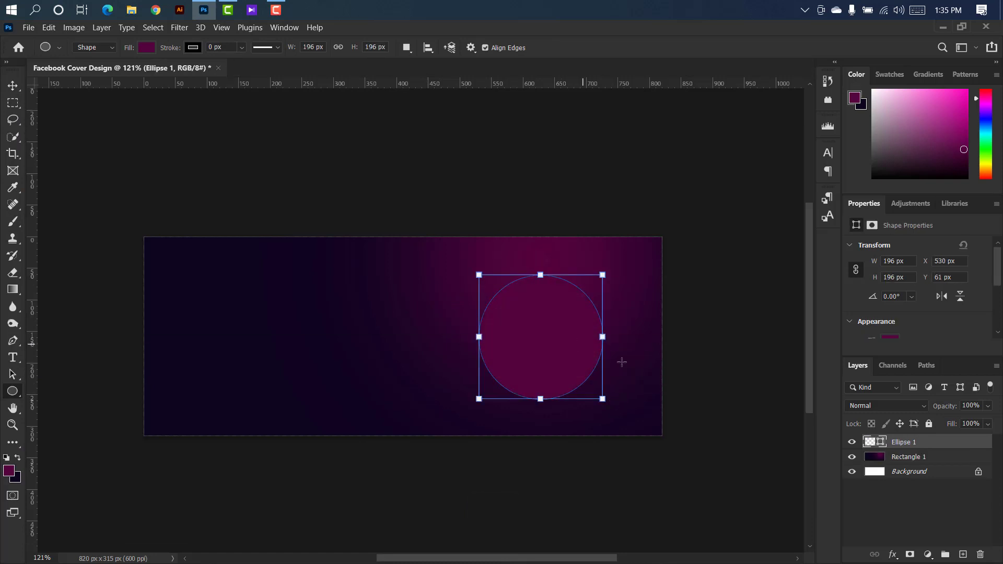
{"action": "double_click", "coordinate": [882, 443]}
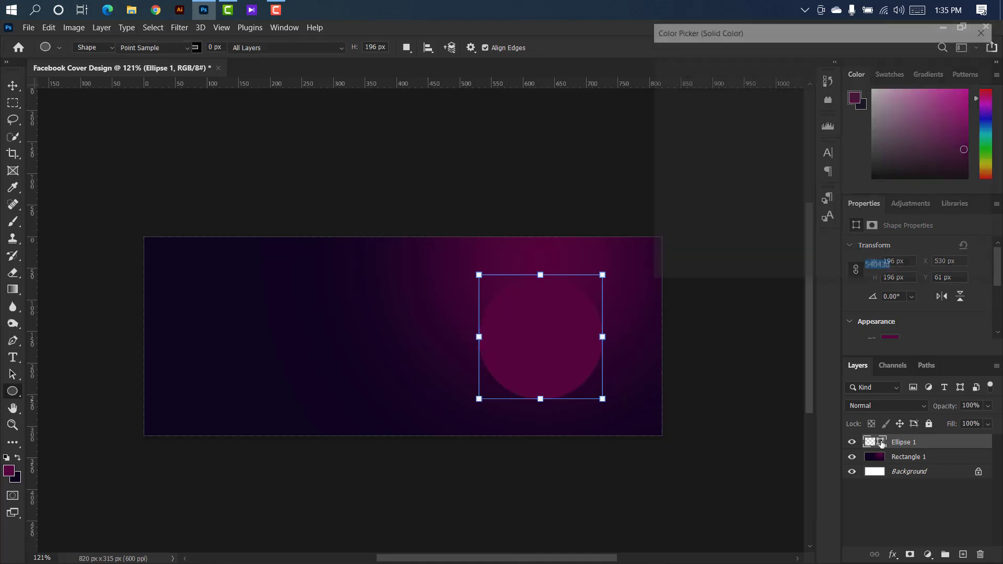
{"action": "left_click_drag", "start_coordinate": [705, 134], "coordinate": [657, 97]}
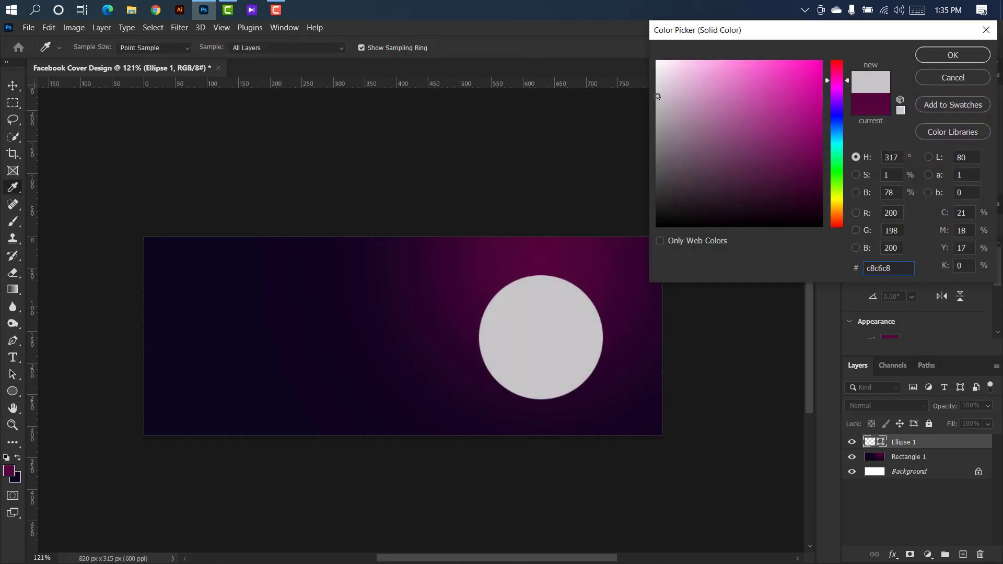
{"action": "left_click", "coordinate": [969, 55]}
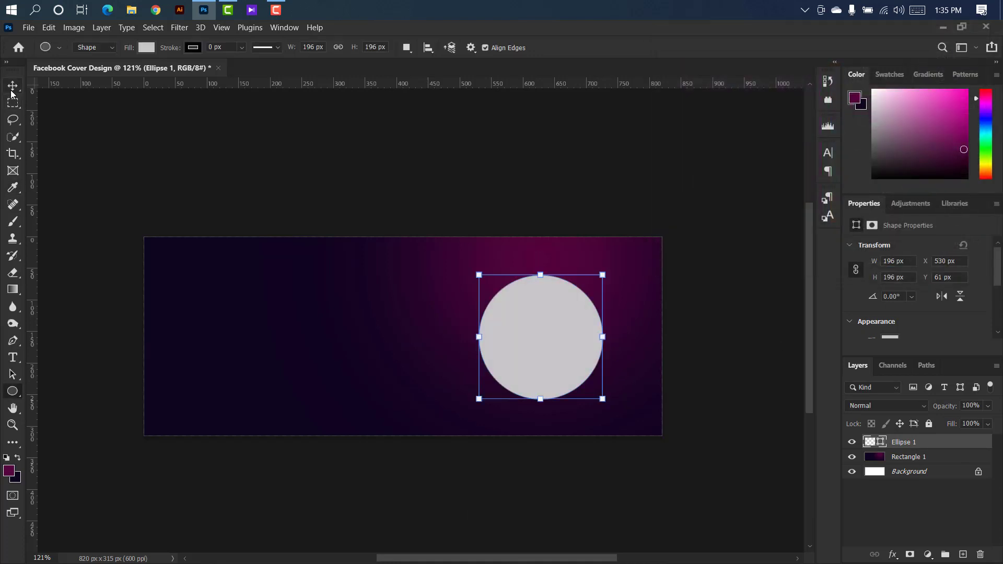
On a new layer, start a Pen shape at the circle's top edge and curve it out past the circle's upper left
{"action": "left_click_drag", "start_coordinate": [13, 341], "coordinate": [58, 340]}
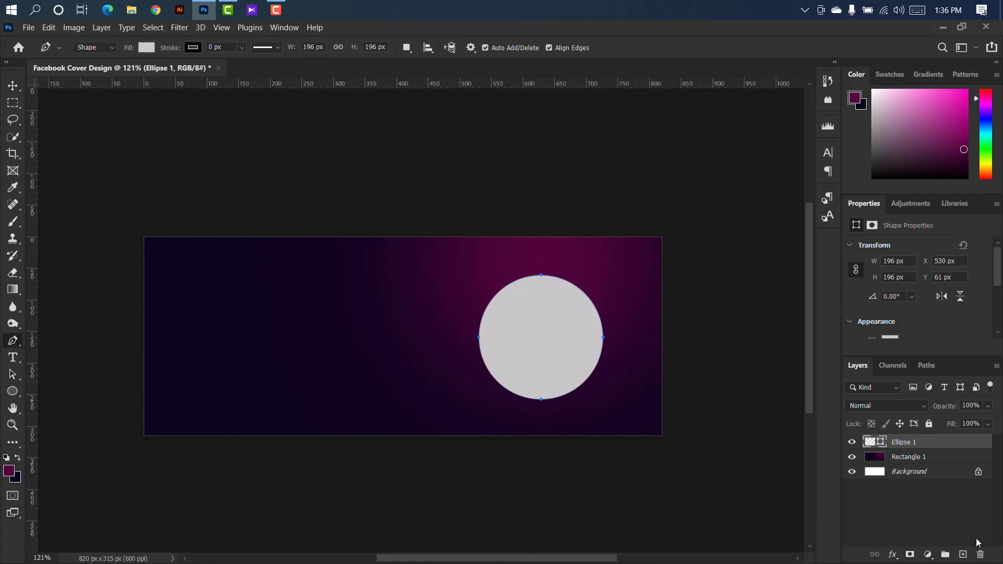
{"action": "left_click", "coordinate": [963, 554]}
{"action": "scroll", "coordinate": [551, 312], "scroll_direction": "up", "scroll_amount": 5}
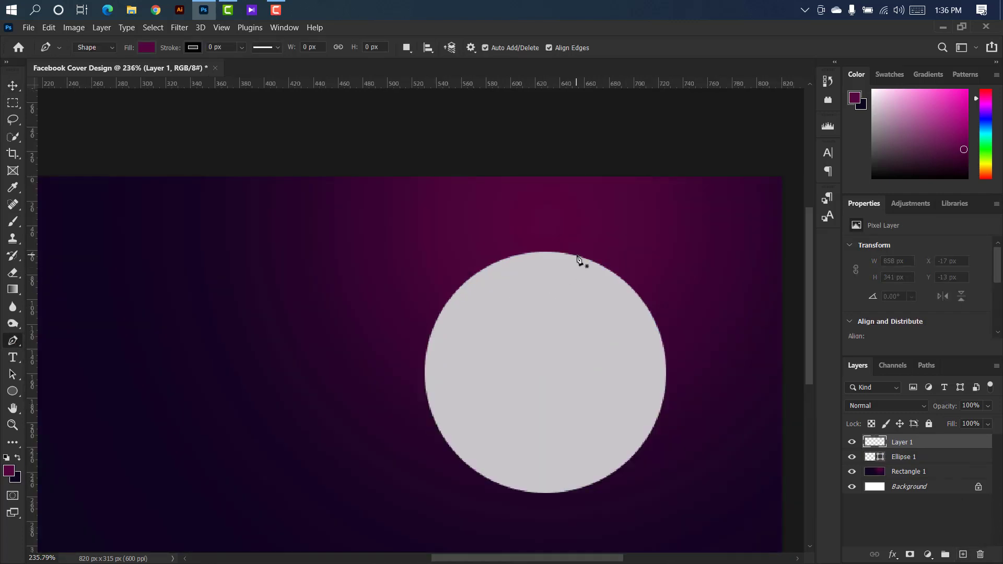
{"action": "left_click", "coordinate": [558, 256]}
{"action": "scroll", "coordinate": [405, 291], "scroll_direction": "down", "scroll_amount": 2}
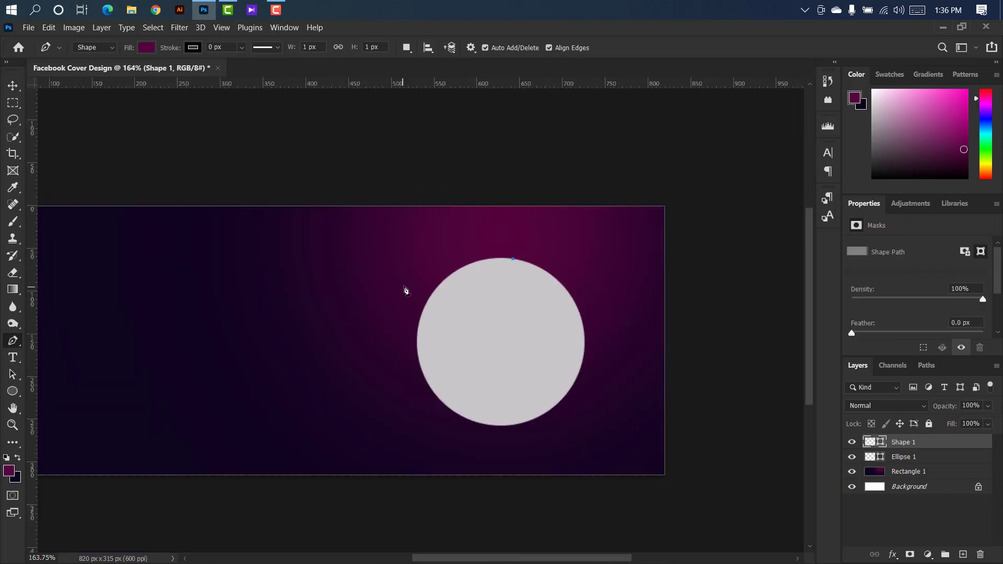
{"action": "left_click_drag", "start_coordinate": [402, 286], "coordinate": [353, 323]}
{"action": "scroll", "coordinate": [403, 287], "scroll_direction": "up", "scroll_amount": 3}
{"action": "left_click", "coordinate": [406, 287], "text": "alt"}
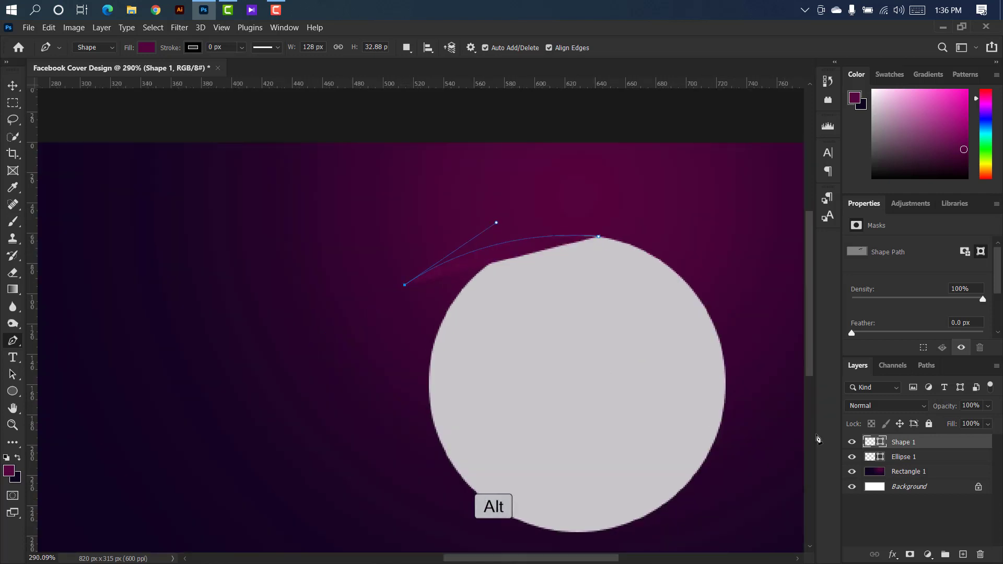
Lower the pen shape's opacity to 2% and continue its path in curves back into the circle and down its left part
{"action": "left_click_drag", "start_coordinate": [944, 406], "coordinate": [886, 408]}
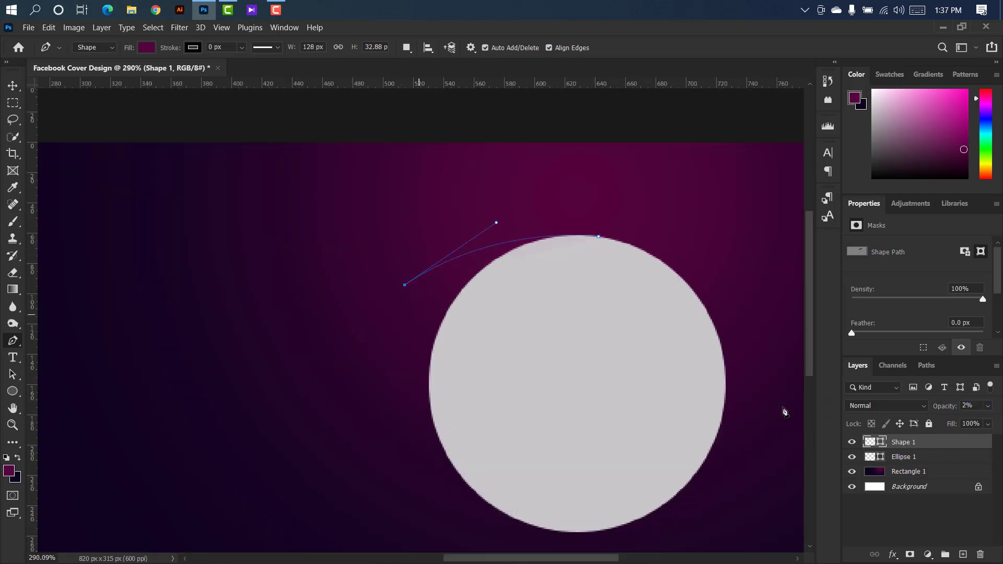
{"action": "left_click_drag", "start_coordinate": [418, 311], "coordinate": [450, 315]}
{"action": "key", "text": "alt"}
{"action": "left_click_drag", "start_coordinate": [485, 357], "coordinate": [487, 406]}
{"action": "left_click_drag", "start_coordinate": [485, 413], "coordinate": [482, 450]}
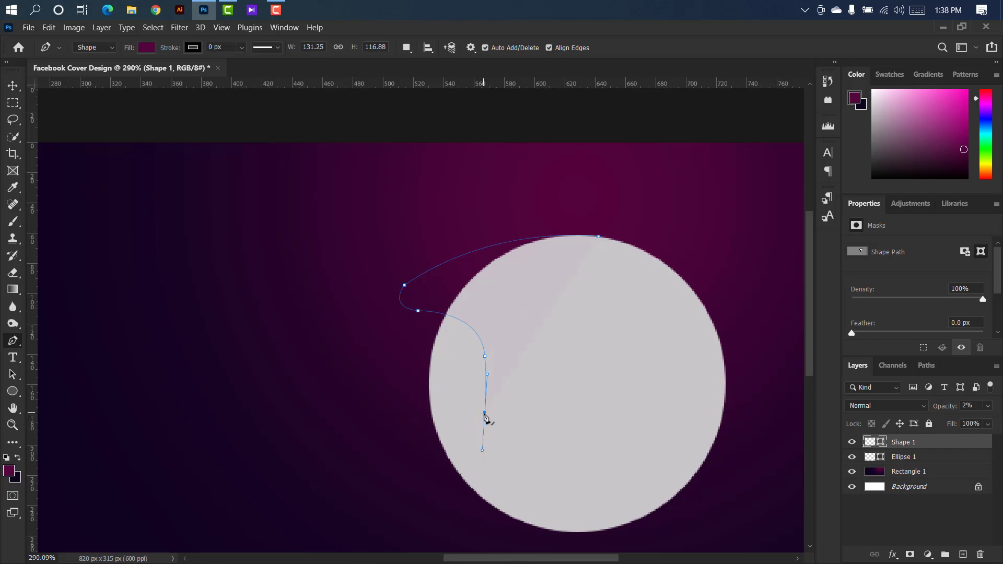
Finish the pen path along the circle's bottom edge and back to its starting point, and set the shape's opacity to 100%
{"action": "scroll", "coordinate": [495, 486], "scroll_direction": "down", "scroll_amount": 2}
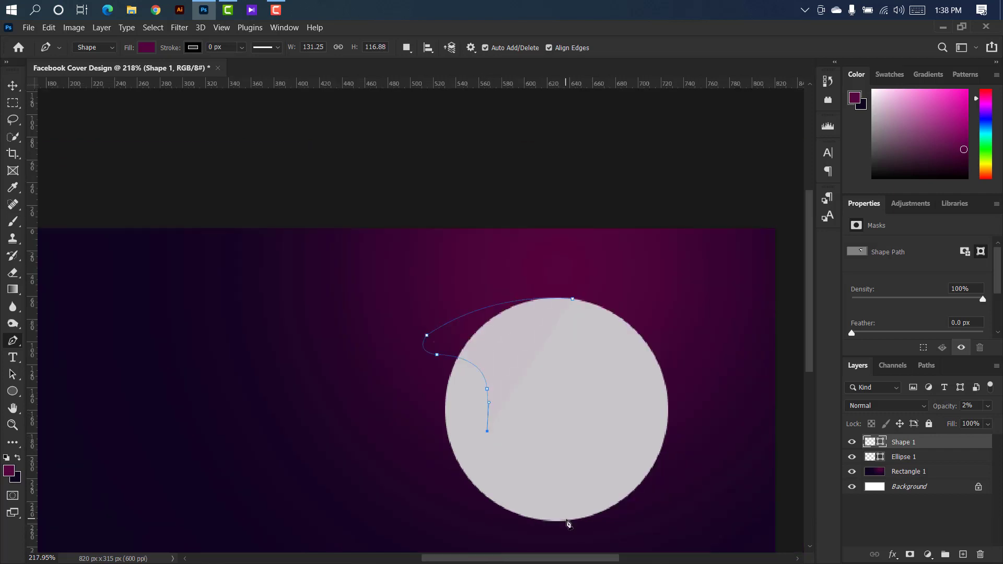
{"action": "left_click_drag", "start_coordinate": [568, 520], "coordinate": [670, 530]}
{"action": "scroll", "coordinate": [569, 524], "scroll_direction": "up", "scroll_amount": 5}
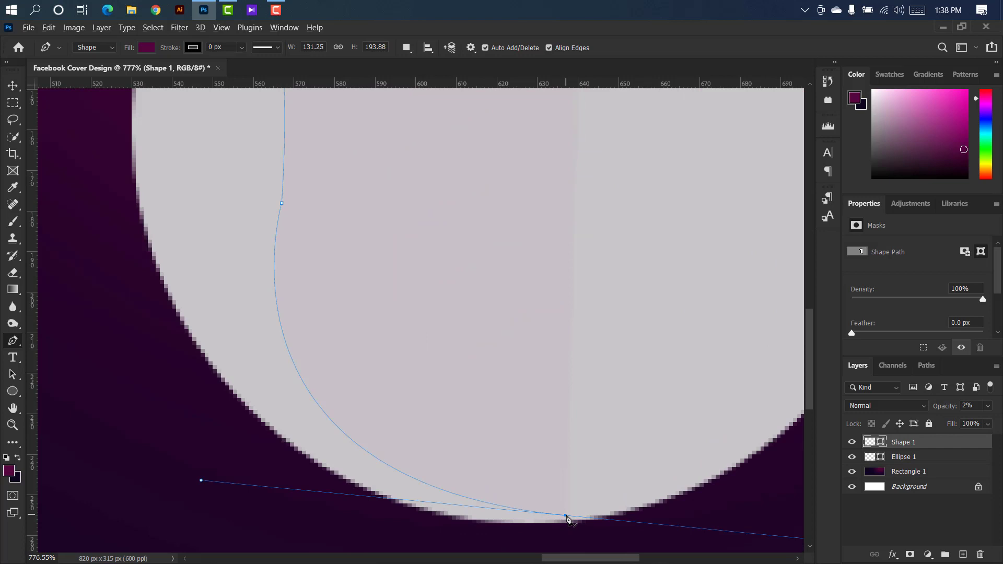
{"action": "left_click_drag", "start_coordinate": [663, 499], "coordinate": [713, 474]}
{"action": "left_click", "coordinate": [664, 499], "text": "alt"}
{"action": "scroll", "coordinate": [500, 452], "scroll_direction": "down", "scroll_amount": 5}
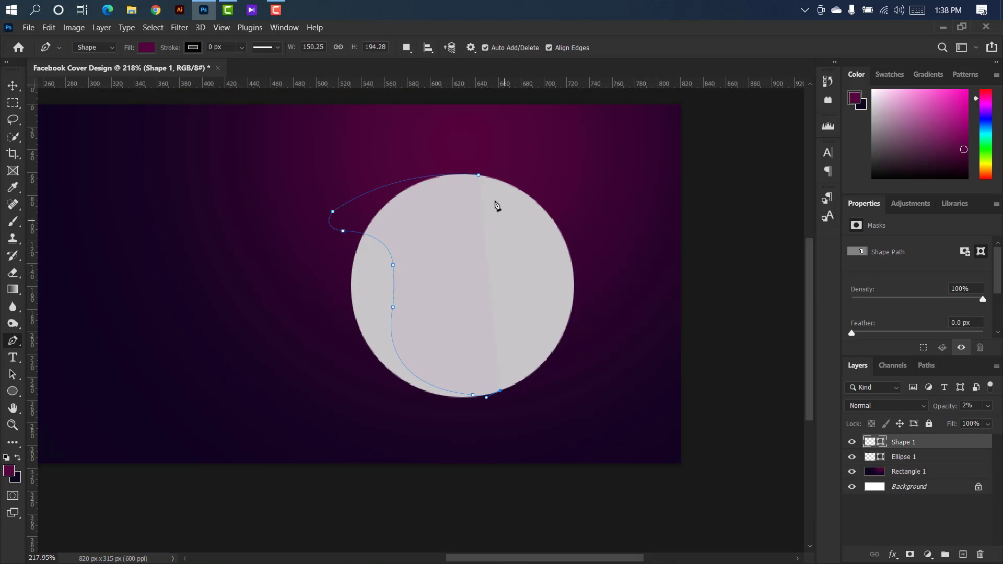
{"action": "left_click", "coordinate": [478, 177]}
{"action": "left_click_drag", "start_coordinate": [1001, 408], "coordinate": [955, 411]}
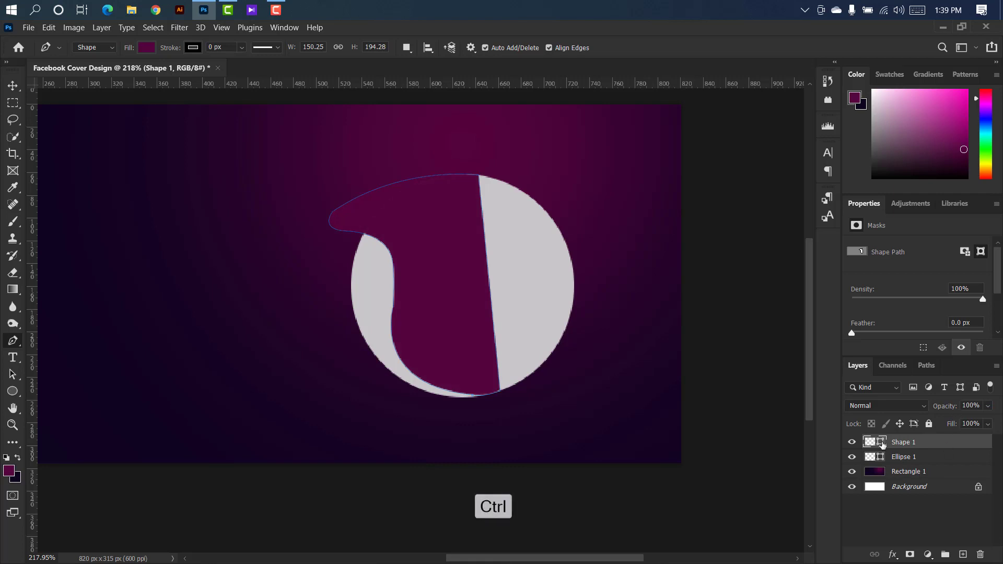
Load the Shape 1 outline as a selection and rasterize the Ellipse 1 layer
{"action": "left_click", "coordinate": [882, 443], "text": "ctrl"}
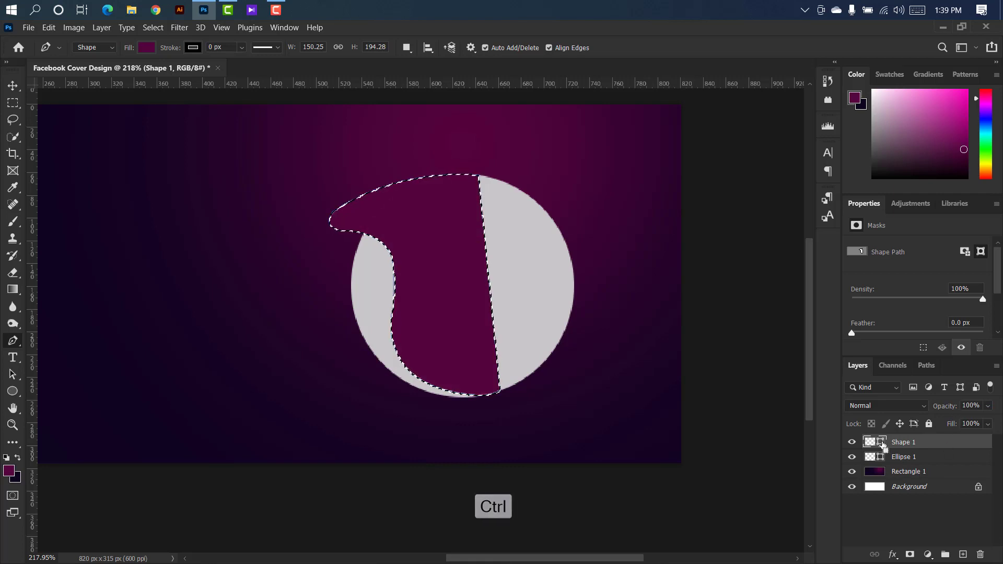
{"action": "left_click", "coordinate": [893, 456]}
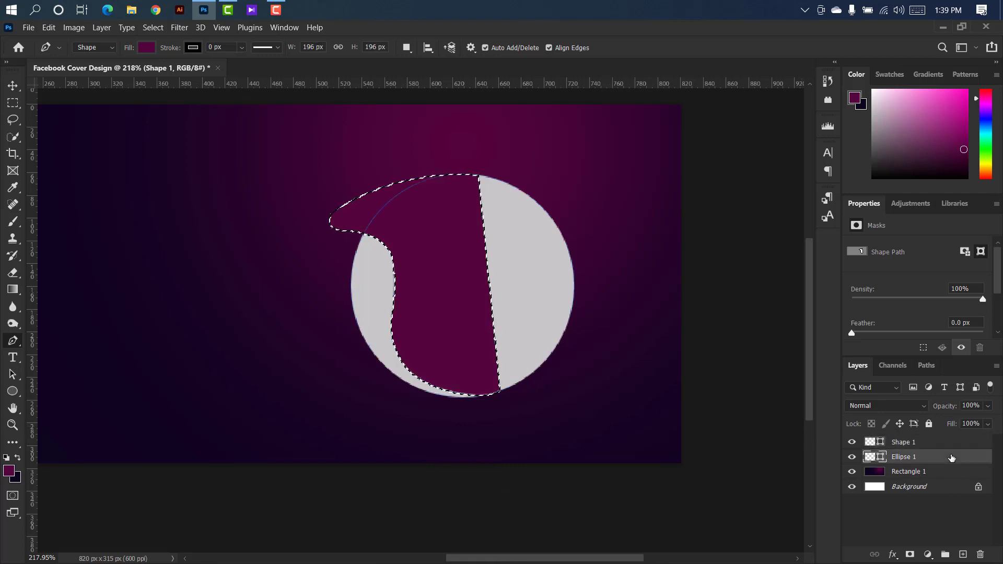
{"action": "right_click", "coordinate": [904, 457]}
{"action": "left_click", "coordinate": [816, 226]}
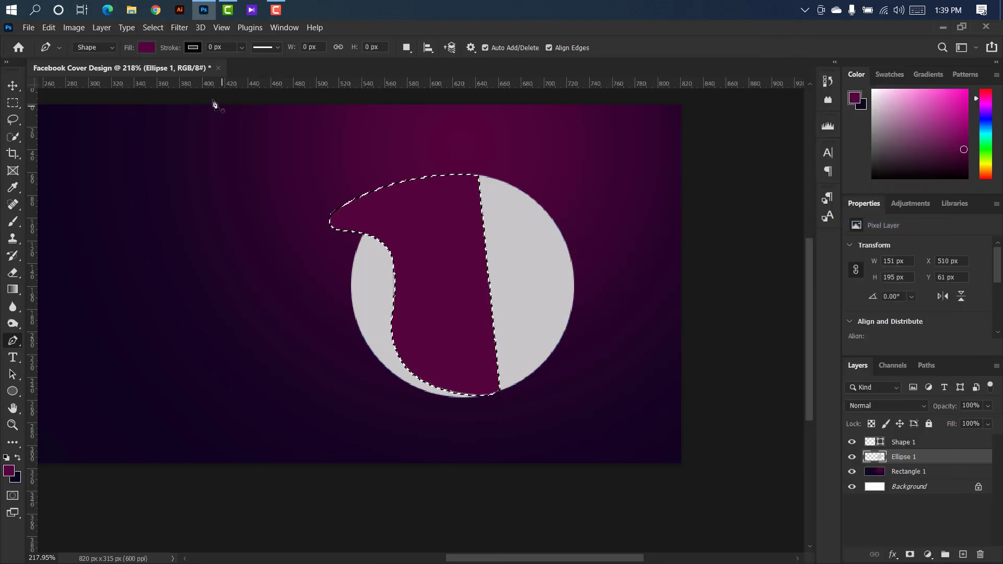
Invert the selection, erase the gray circle's left part outside the shape with a 45 px Hard Round eraser, and deselect
{"action": "left_click", "coordinate": [152, 27]}
{"action": "left_click", "coordinate": [164, 76]}
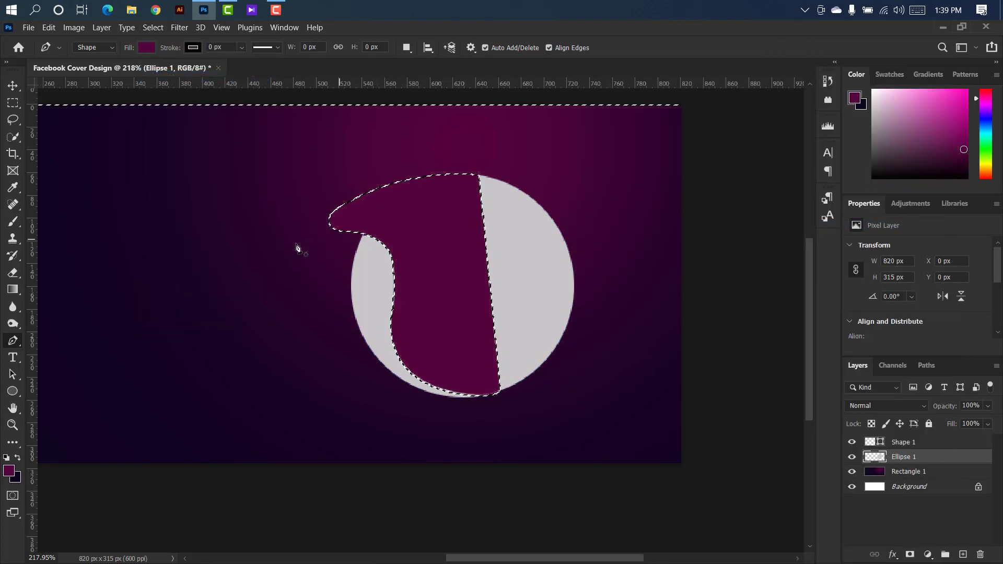
{"action": "left_click", "coordinate": [13, 273]}
{"action": "left_click", "coordinate": [48, 275]}
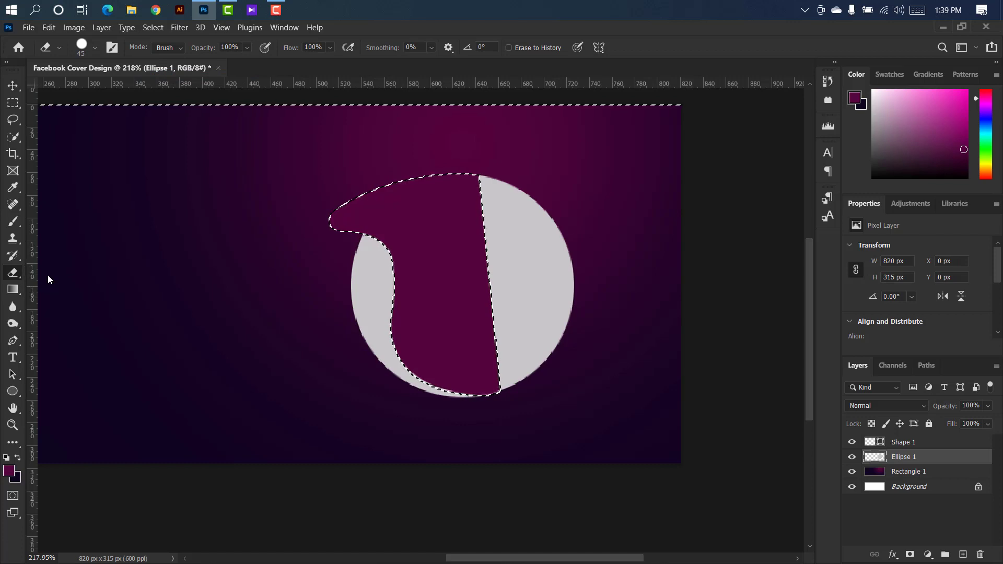
{"action": "left_click", "coordinate": [94, 48]}
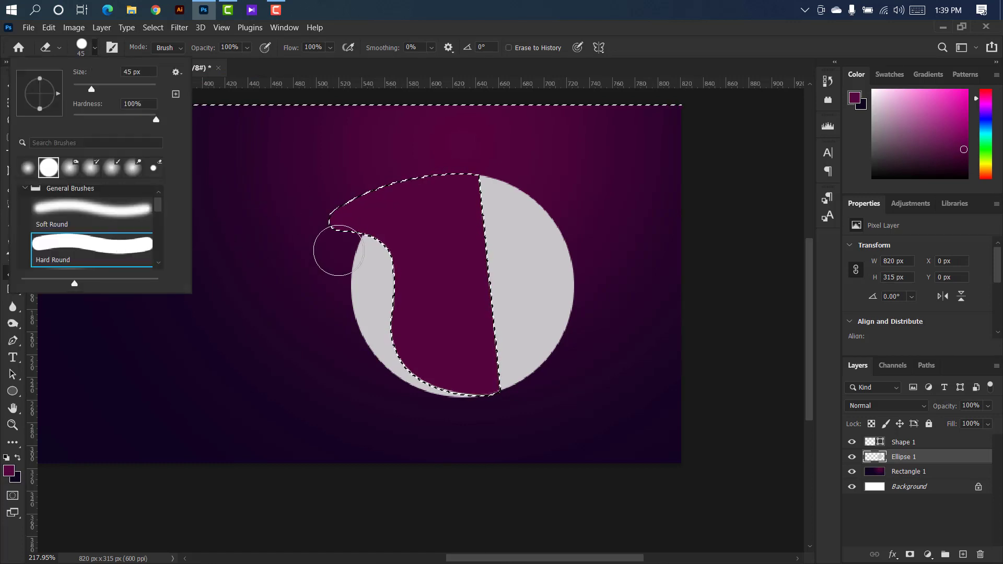
{"action": "mouse_move", "coordinate": [339, 250]}
{"action": "left_mouse_down"}
{"action": "mouse_move", "coordinate": [367, 255]}
{"action": "mouse_move", "coordinate": [399, 296]}
{"action": "mouse_move", "coordinate": [421, 365]}
{"action": "mouse_move", "coordinate": [474, 406]}
{"action": "mouse_move", "coordinate": [361, 325]}
{"action": "mouse_move", "coordinate": [324, 260]}
{"action": "left_mouse_up"}
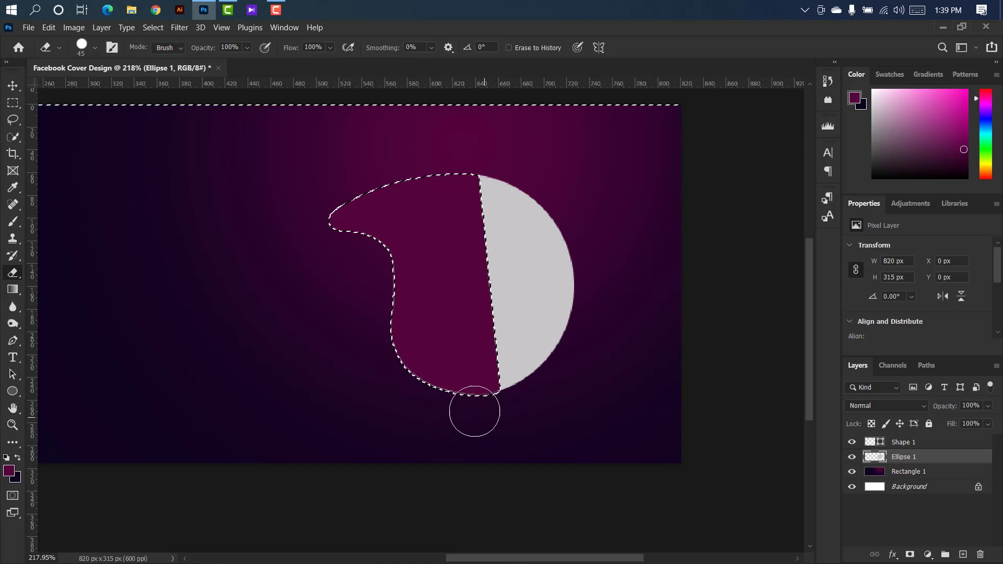
{"action": "scroll", "coordinate": [207, 212], "scroll_direction": "down", "scroll_amount": 3}
{"action": "key", "text": "v"}
{"action": "key", "text": "ctrl+d"}
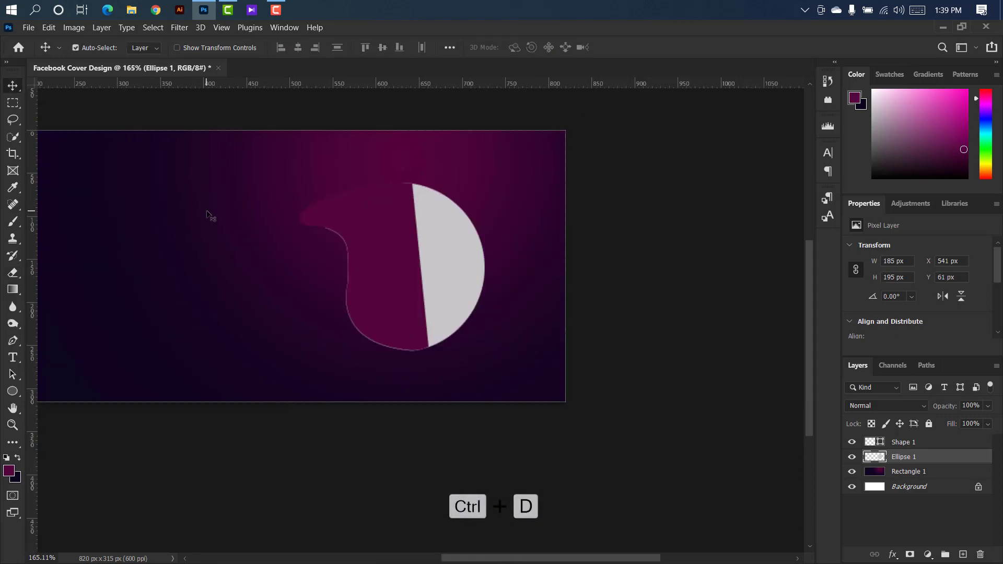
Recolor the Shape 1 fill with the circle's light gray, c8c6c8
{"action": "scroll", "coordinate": [207, 214], "scroll_direction": "down", "scroll_amount": 1}
{"action": "left_click_drag", "start_coordinate": [603, 560], "coordinate": [572, 559]}
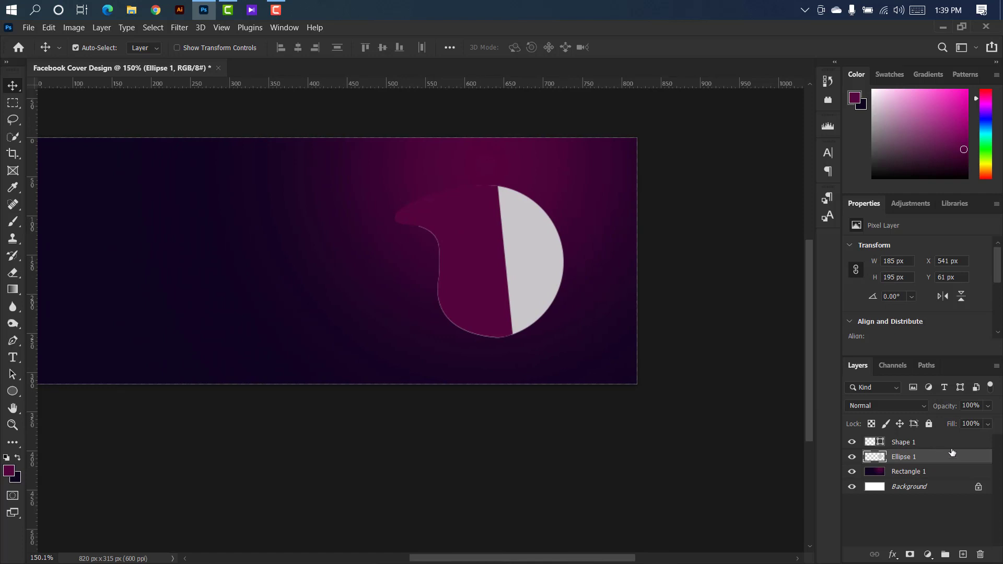
{"action": "left_click", "coordinate": [884, 443]}
{"action": "double_click", "coordinate": [869, 442]}
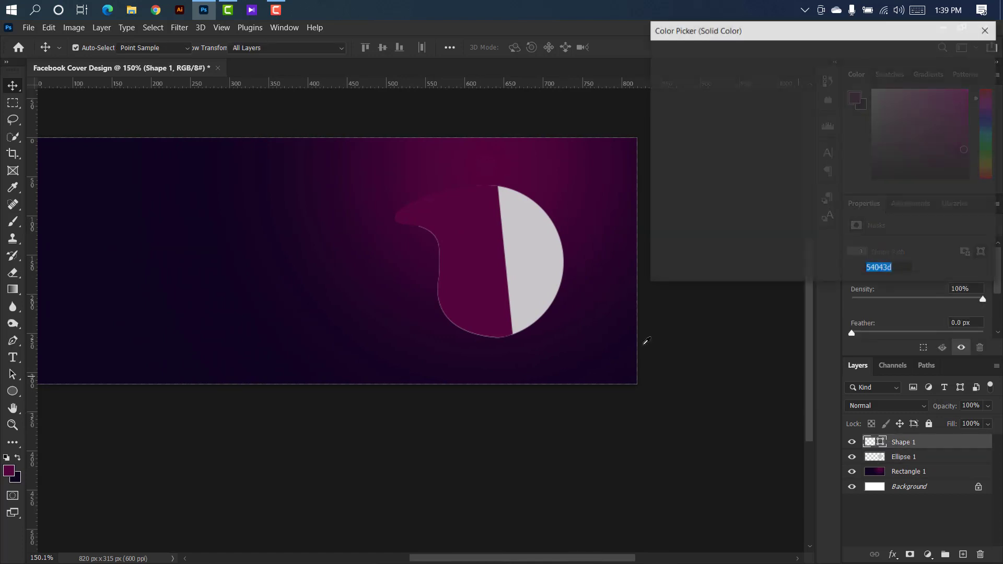
{"action": "left_click", "coordinate": [528, 243]}
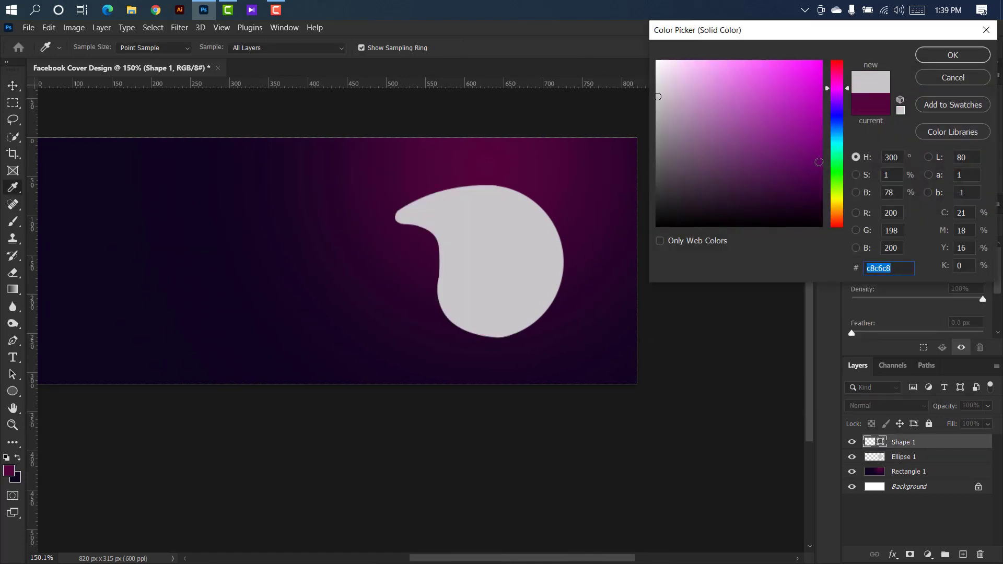
{"action": "left_click", "coordinate": [933, 55]}
Merge Shape 1 and Ellipse 1 into one layer, then duplicate it and place the copy beneath the original
{"action": "left_click", "coordinate": [964, 458], "text": "ctrl"}
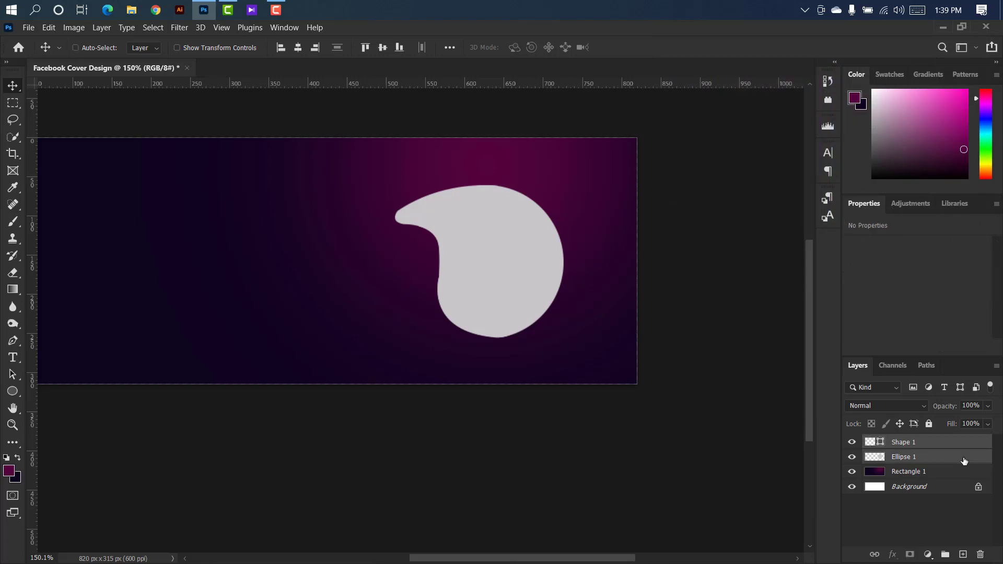
{"action": "right_click", "coordinate": [964, 458]}
{"action": "left_click", "coordinate": [805, 411]}
{"action": "left_click_drag", "start_coordinate": [907, 450], "coordinate": [963, 557]}
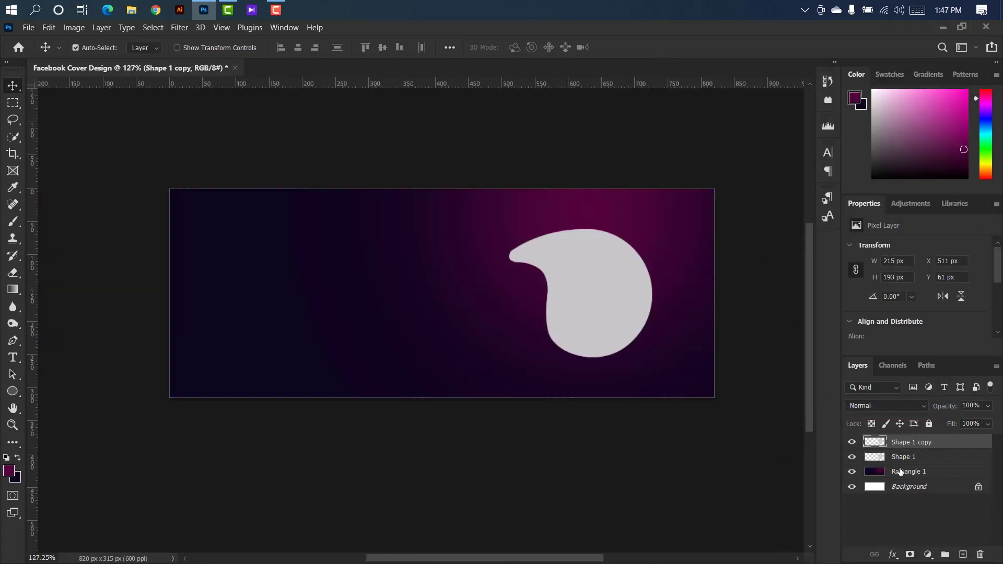
{"action": "left_click_drag", "start_coordinate": [949, 453], "coordinate": [944, 467]}
Apply a linear blue-to-pink Gradient Overlay to the Shape 1 copy layer at 0° angle and 76% scale
{"action": "double_click", "coordinate": [963, 458]}
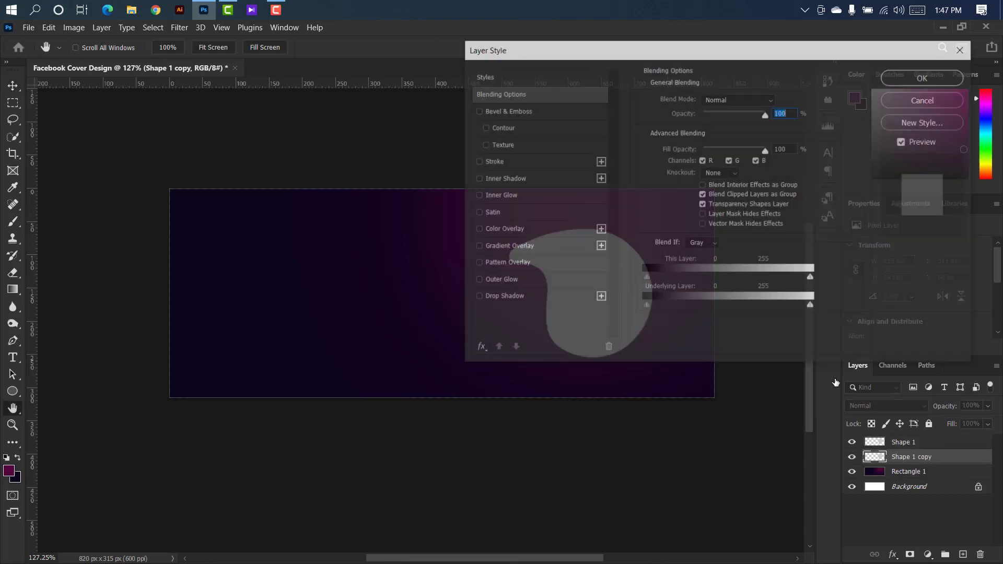
{"action": "left_click", "coordinate": [533, 249]}
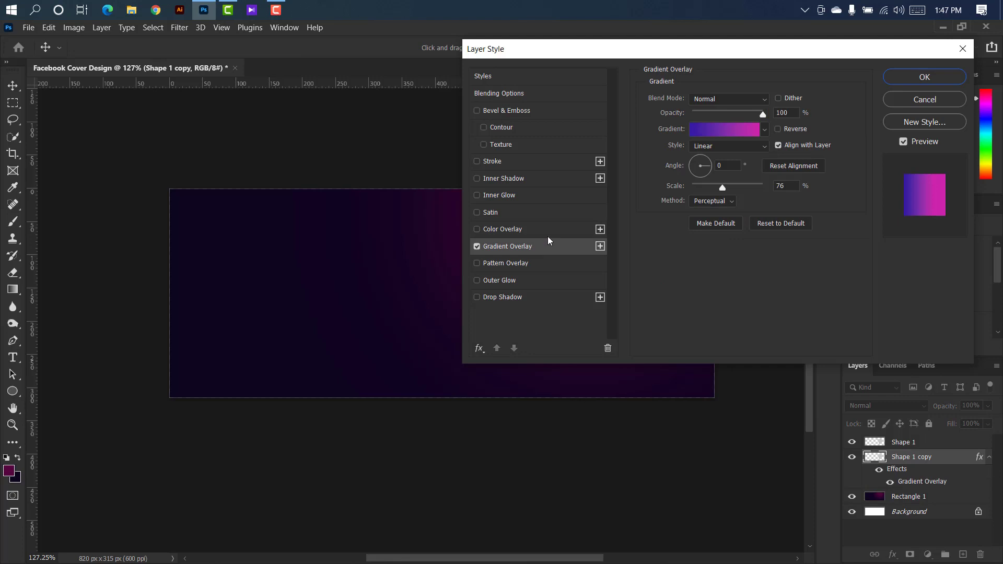
{"action": "left_click_drag", "start_coordinate": [710, 49], "coordinate": [725, 57]}
{"action": "left_click", "coordinate": [939, 85]}
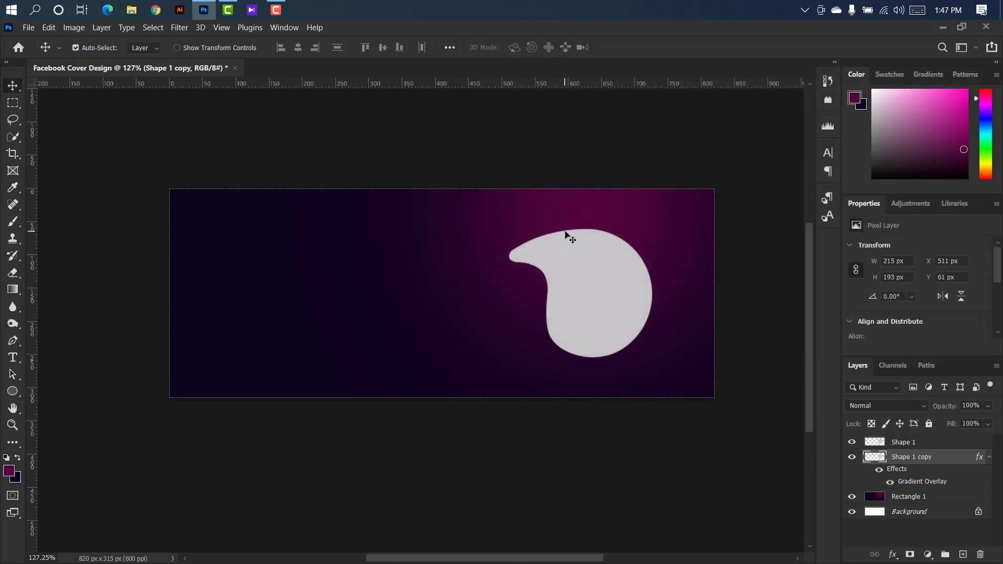
Rotate Shape 1 copy to -37° and shift it slightly up and right behind the gray shape
{"action": "key", "text": "ctrl+t"}
{"action": "left_click_drag", "start_coordinate": [652, 228], "coordinate": [612, 180]}
{"action": "left_click_drag", "start_coordinate": [594, 281], "coordinate": [608, 275]}
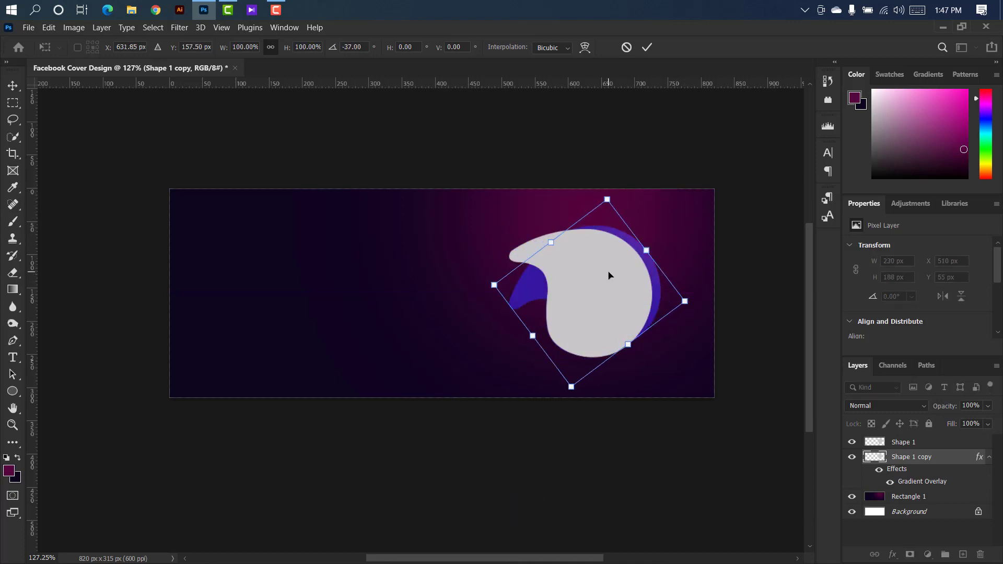
Distort Shape 1 copy by pulling its upper corner outward to extend above the gray shape, about 231 by 218 px overall
{"action": "right_click", "coordinate": [608, 276]}
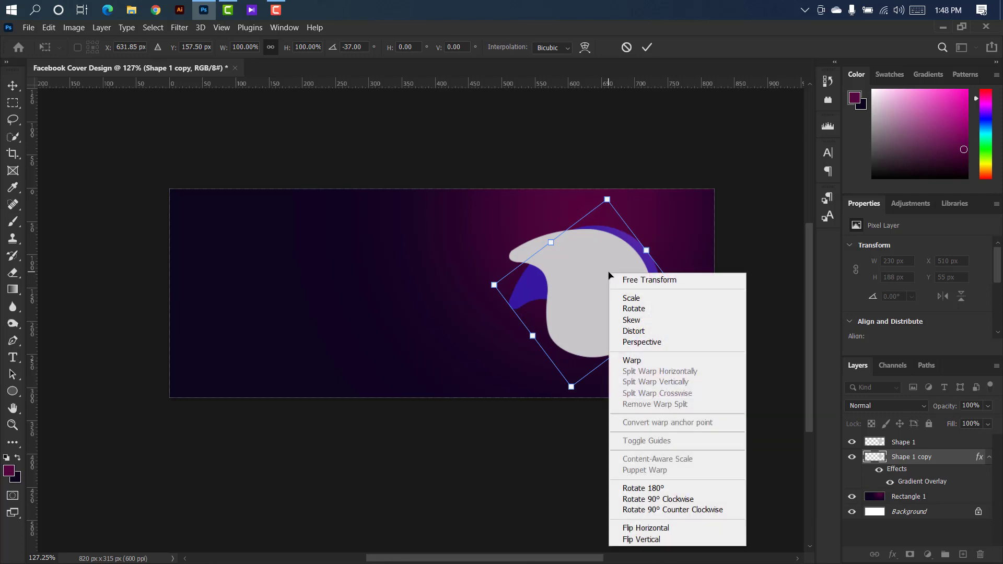
{"action": "left_click", "coordinate": [641, 331]}
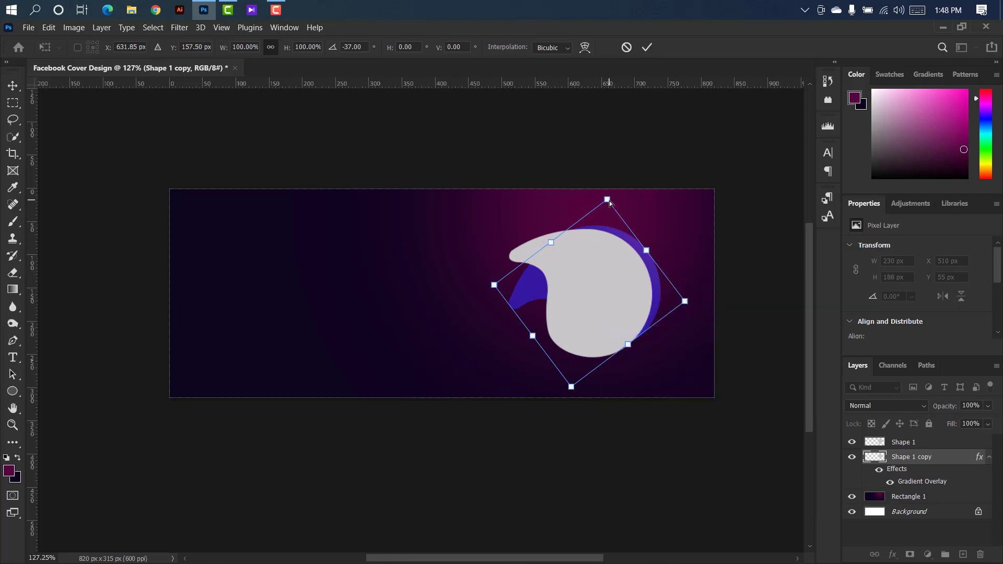
{"action": "left_click_drag", "start_coordinate": [609, 201], "coordinate": [611, 187]}
{"action": "left_click_drag", "start_coordinate": [648, 244], "coordinate": [647, 247]}
{"action": "left_click_drag", "start_coordinate": [613, 190], "coordinate": [617, 175]}
{"action": "left_click_drag", "start_coordinate": [496, 287], "coordinate": [498, 282]}
{"action": "left_click", "coordinate": [647, 47]}
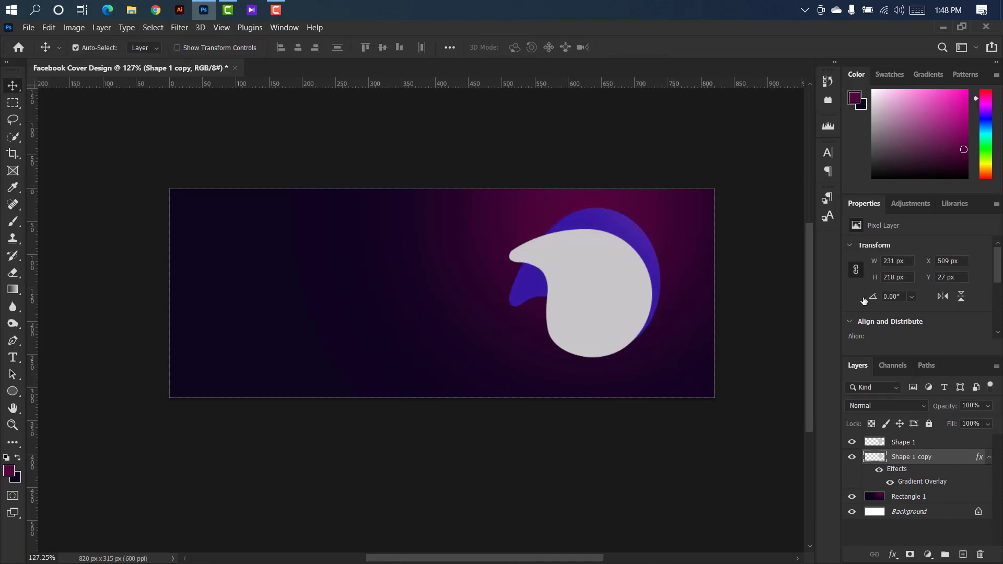
Reposition the copy's gradient overlay and set its angle to 63° and scale to 81%
{"action": "left_click_drag", "start_coordinate": [589, 56], "coordinate": [800, 42]}
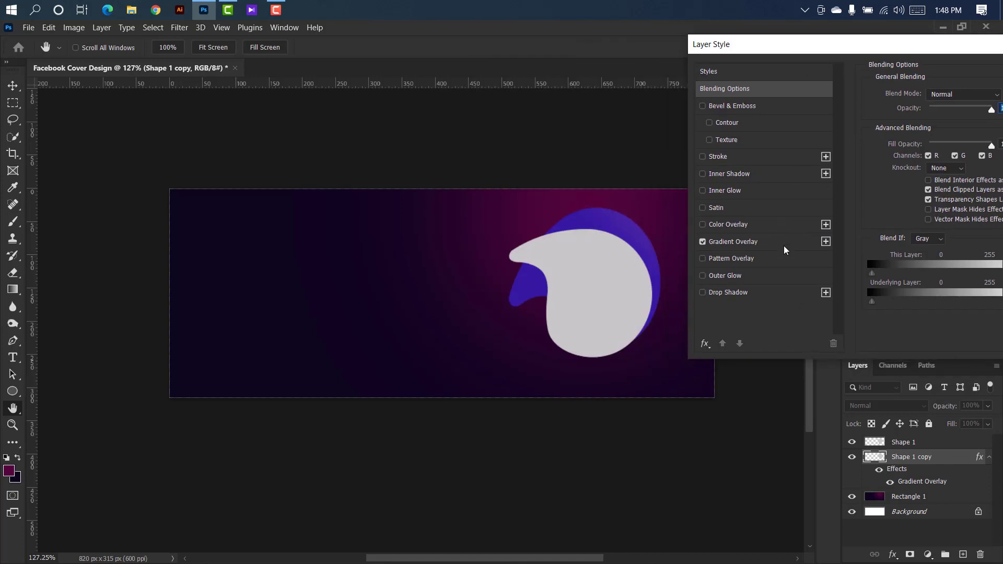
{"action": "left_click", "coordinate": [784, 247]}
{"action": "left_click_drag", "start_coordinate": [591, 255], "coordinate": [579, 265]}
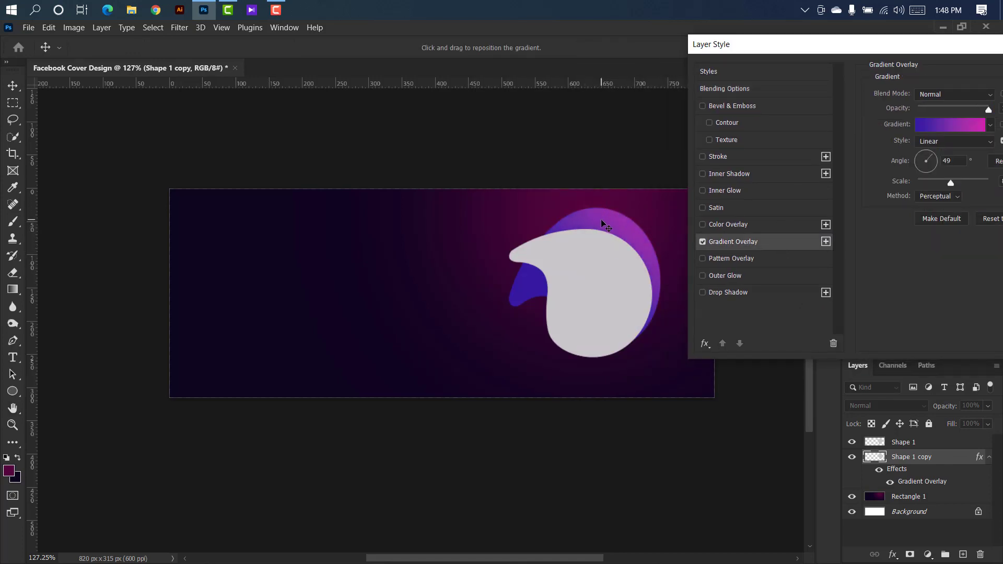
{"action": "left_click_drag", "start_coordinate": [934, 158], "coordinate": [930, 154]}
{"action": "left_click_drag", "start_coordinate": [842, 52], "coordinate": [609, 95]}
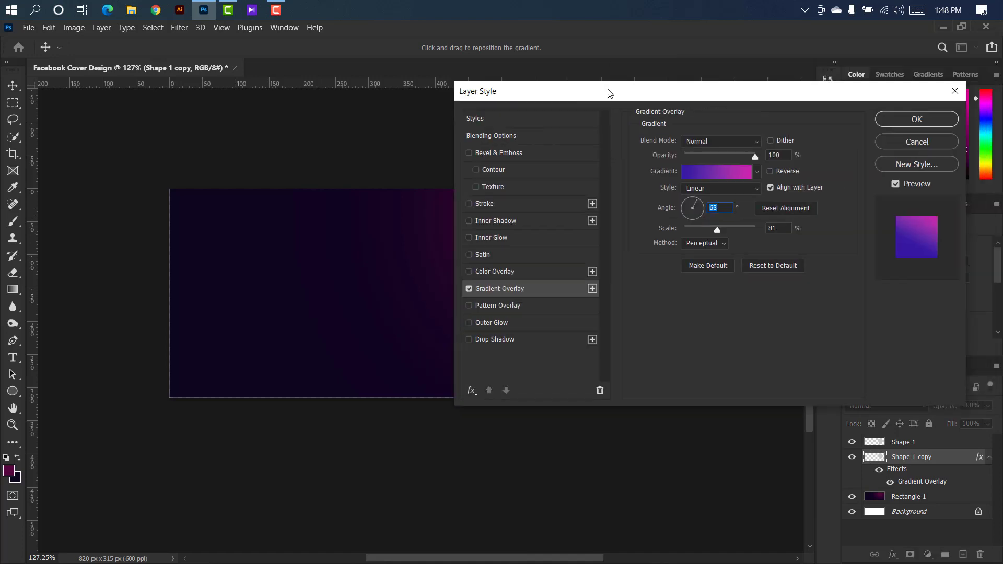
{"action": "left_click", "coordinate": [901, 121]}
Place the PngItem_5221670 image from the Downloads folder above Shape 1 and scale it to 3.10%
{"action": "left_click", "coordinate": [617, 275]}
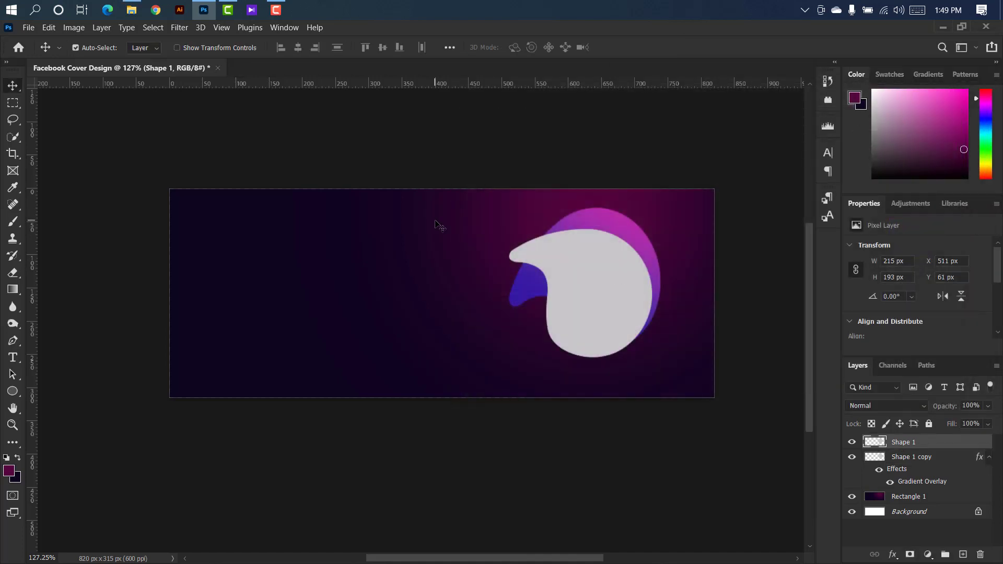
{"action": "left_click", "coordinate": [131, 9]}
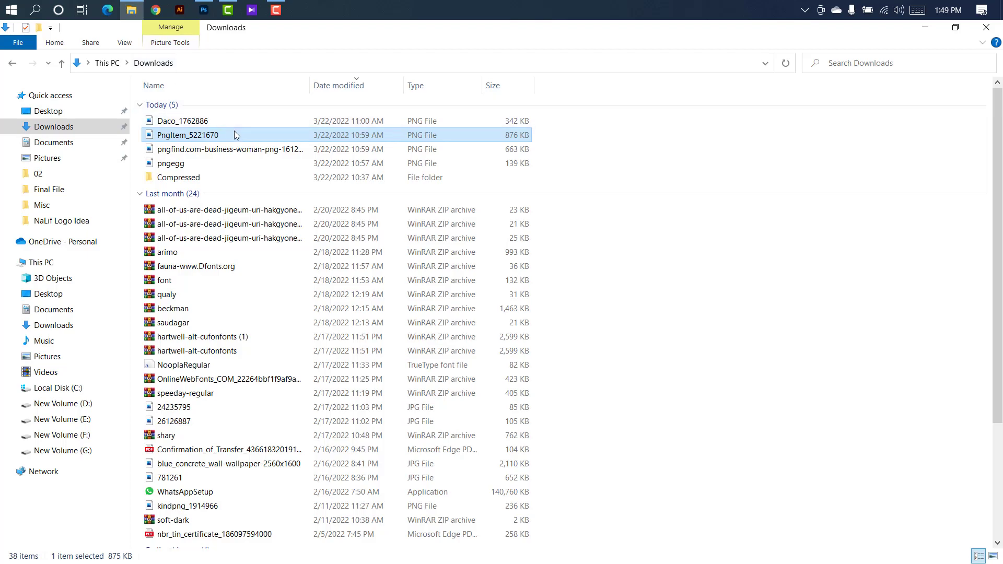
{"action": "left_click_drag", "start_coordinate": [236, 136], "coordinate": [587, 288]}
{"action": "left_click_drag", "start_coordinate": [556, 397], "coordinate": [556, 362]}
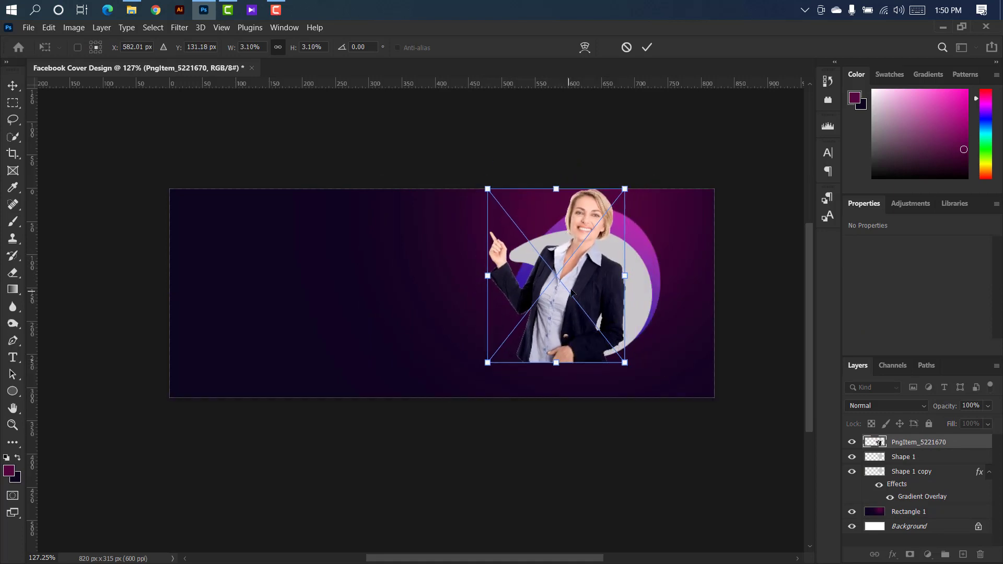
Rotate the woman image to -9.43° and position it over the circular shapes, at X 488 px and Y 15 px
{"action": "left_click_drag", "start_coordinate": [572, 292], "coordinate": [614, 275]}
{"action": "left_click_drag", "start_coordinate": [678, 230], "coordinate": [666, 215]}
{"action": "left_click_drag", "start_coordinate": [617, 264], "coordinate": [596, 274]}
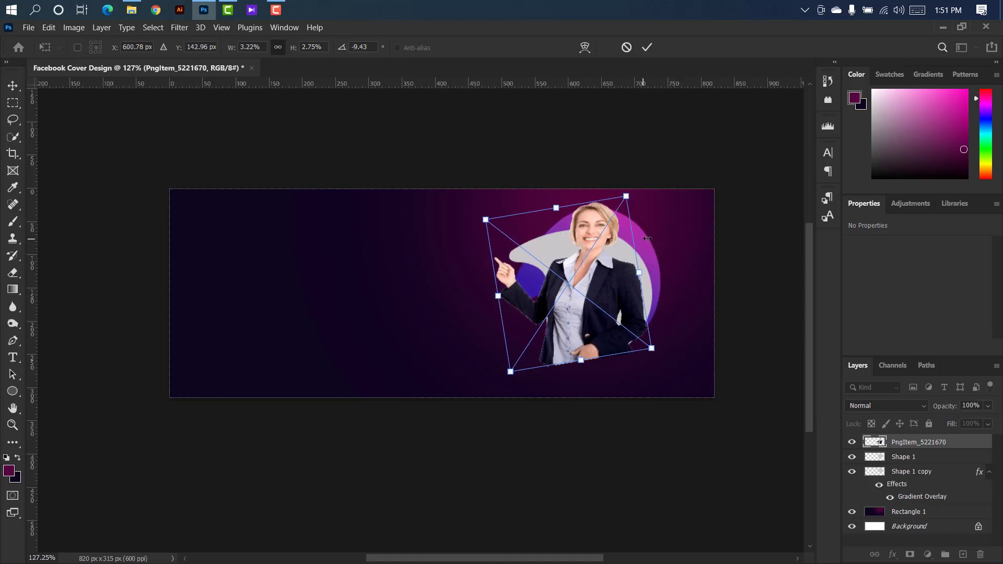
{"action": "left_click", "coordinate": [648, 47]}
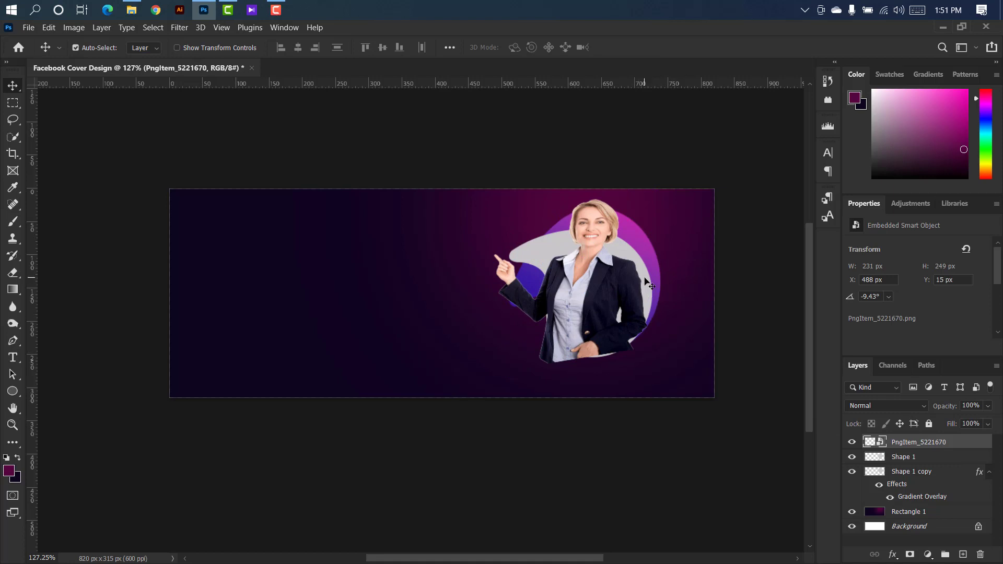
Load the Shape 1 outline as a selection and rasterize the PngItem_5221670 layer
{"action": "left_click", "coordinate": [903, 456]}
{"action": "left_click", "coordinate": [875, 458], "text": "ctrl"}
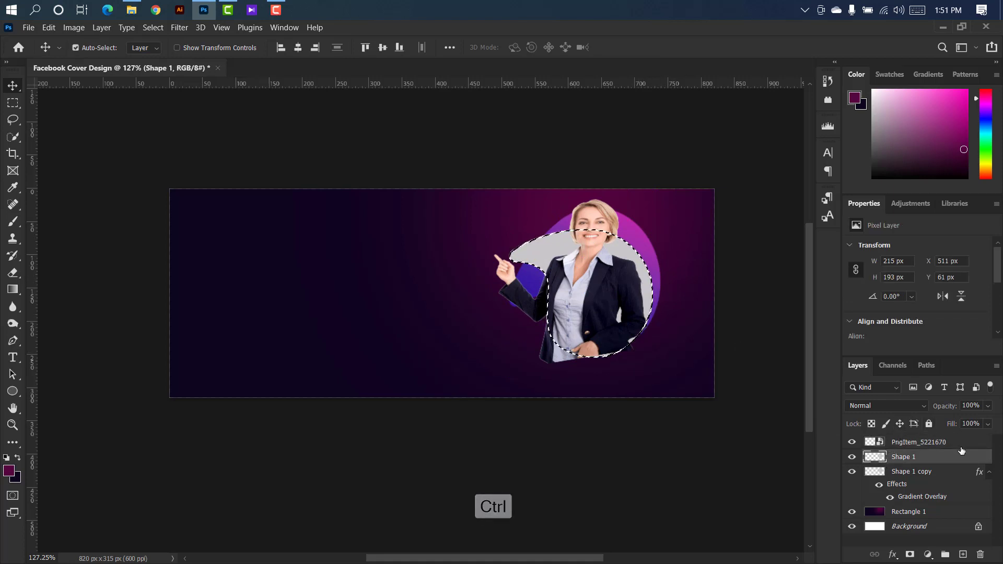
{"action": "right_click", "coordinate": [941, 442]}
{"action": "left_click", "coordinate": [784, 292]}
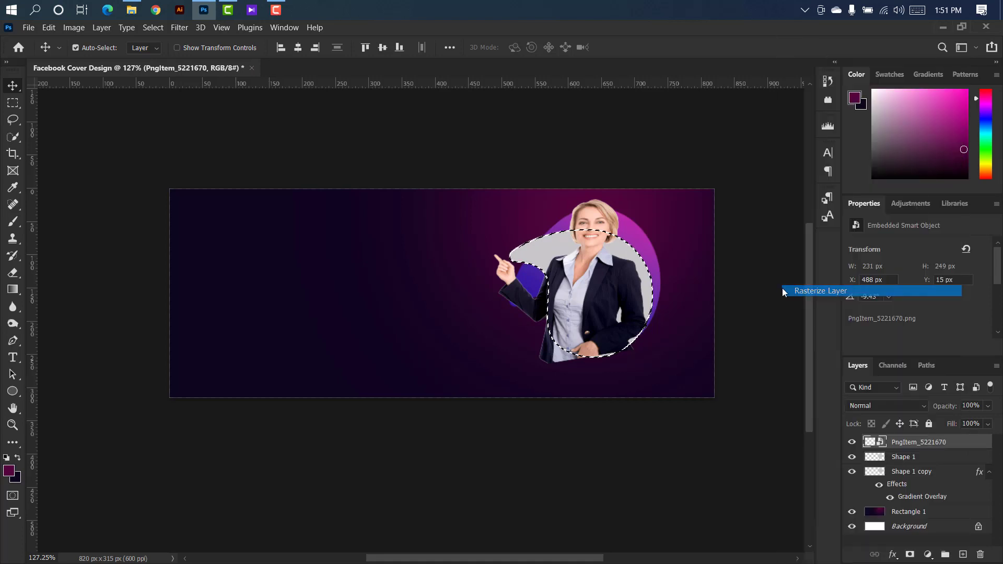
Invert the selection, erase the woman image's lower edges outside the shape with the 45 px eraser, and deselect
{"action": "left_click", "coordinate": [153, 27]}
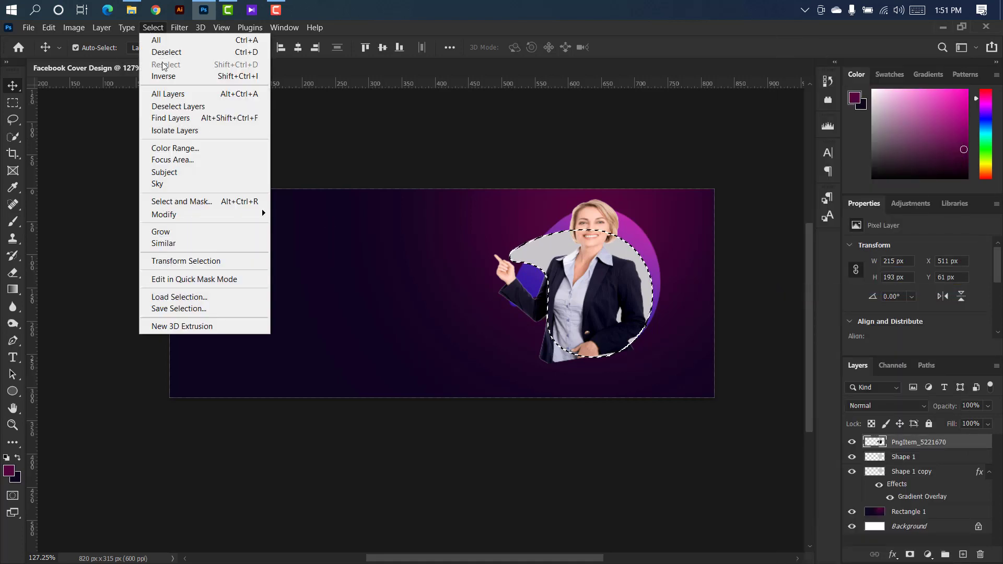
{"action": "left_click", "coordinate": [164, 76]}
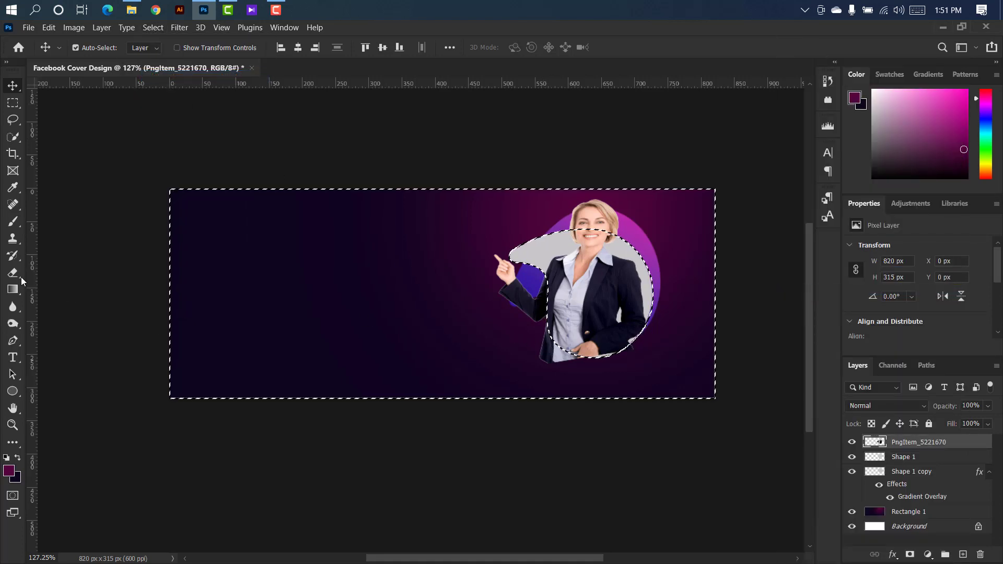
{"action": "right_click", "coordinate": [15, 274]}
{"action": "left_click", "coordinate": [52, 271]}
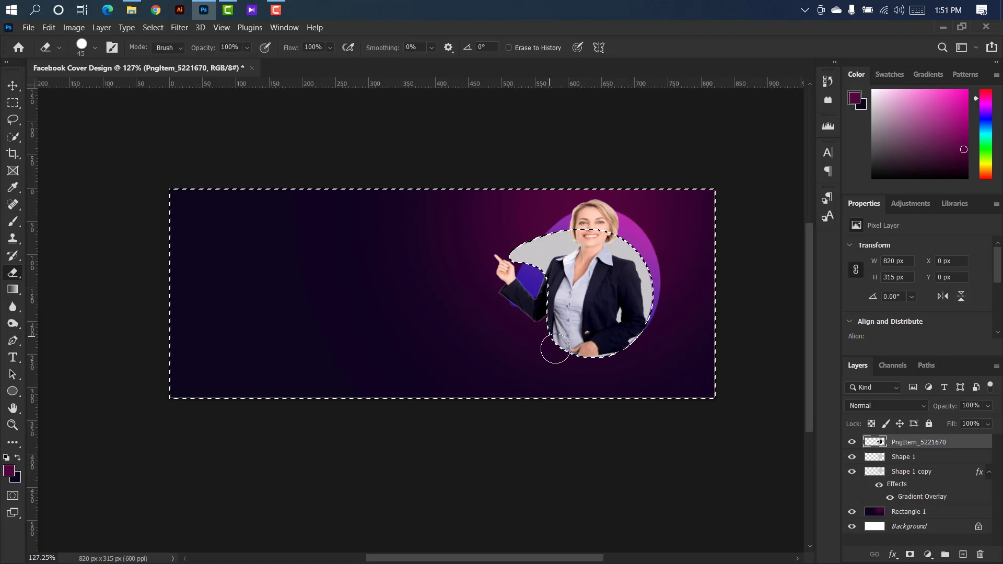
{"action": "key", "text": "ctrl+d"}
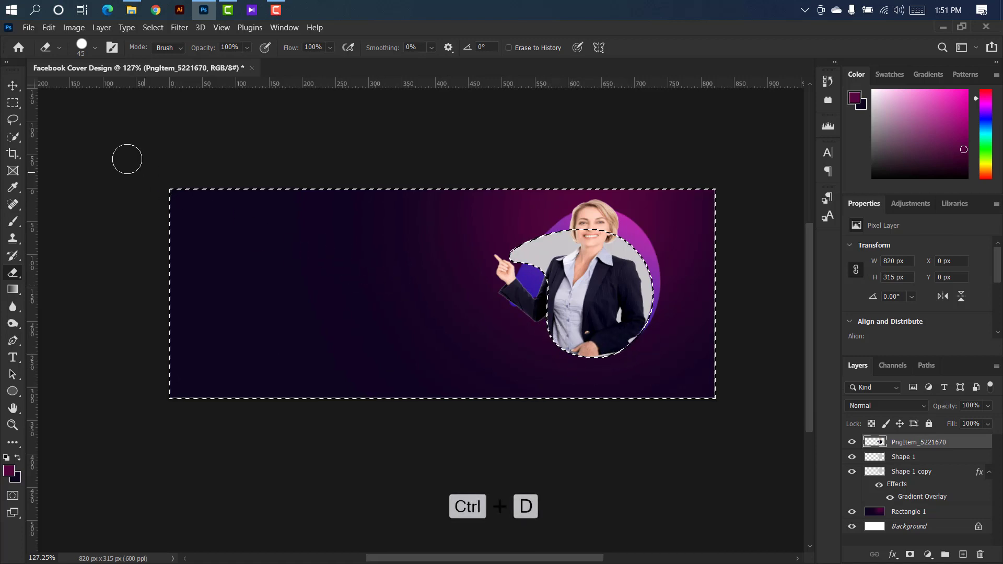
{"action": "left_click", "coordinate": [11, 87]}
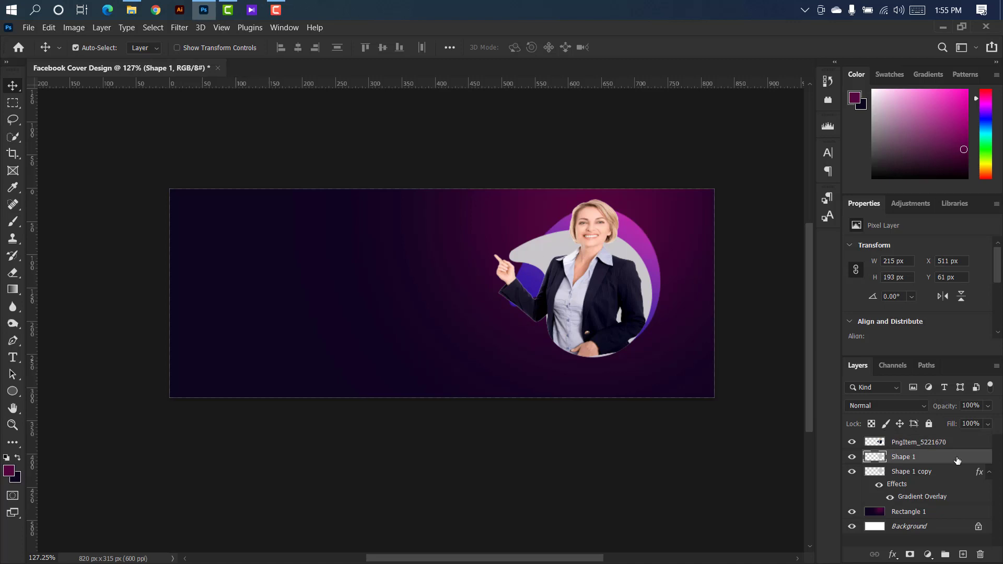
Add a Color Overlay in purple 9262e4 to the Shape 1 layer
{"action": "double_click", "coordinate": [957, 459]}
{"action": "left_click_drag", "start_coordinate": [688, 50], "coordinate": [781, 38]}
{"action": "left_click", "coordinate": [729, 214]}
{"action": "left_click", "coordinate": [984, 86]}
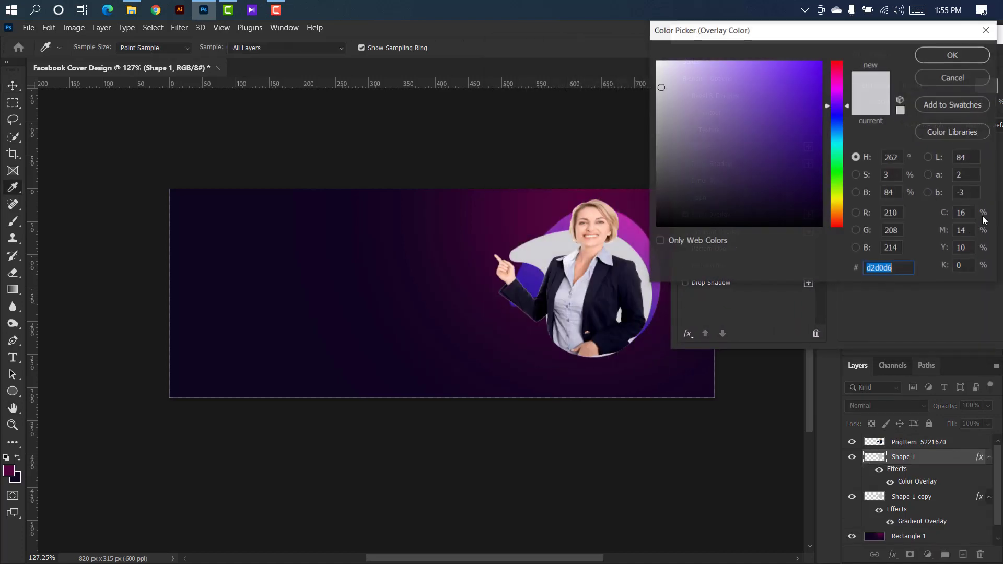
{"action": "left_click", "coordinate": [750, 74]}
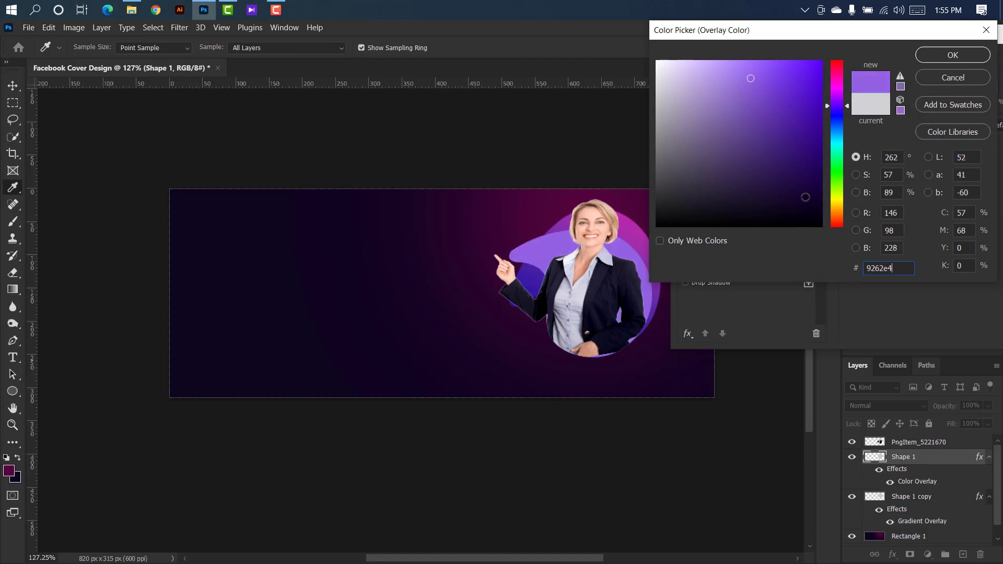
{"action": "left_click", "coordinate": [954, 57]}
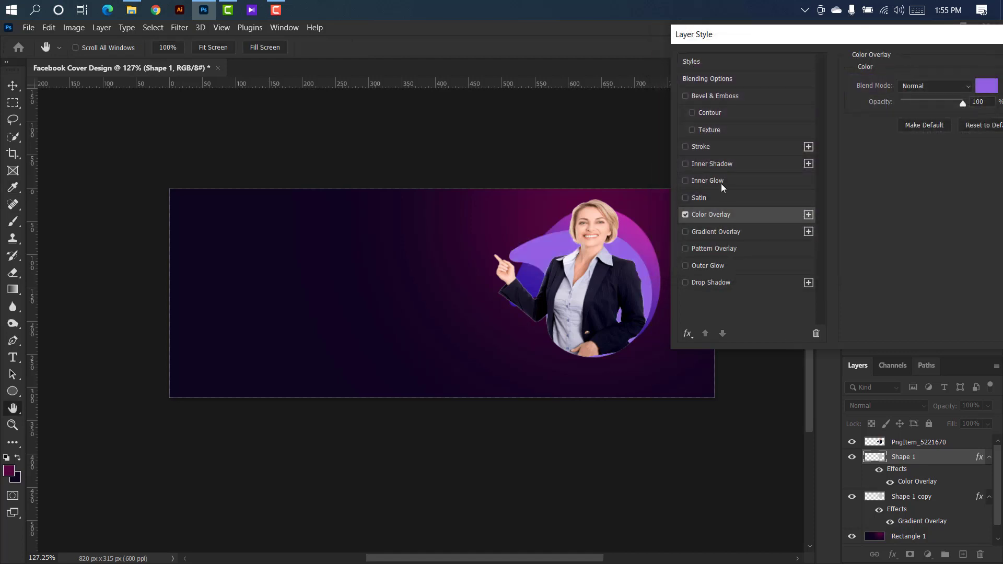
Add a Multiply Inner Shadow to Shape 1 with 56% opacity, 2 px distance, 15% choke and a slightly reduced size
{"action": "left_click", "coordinate": [734, 168]}
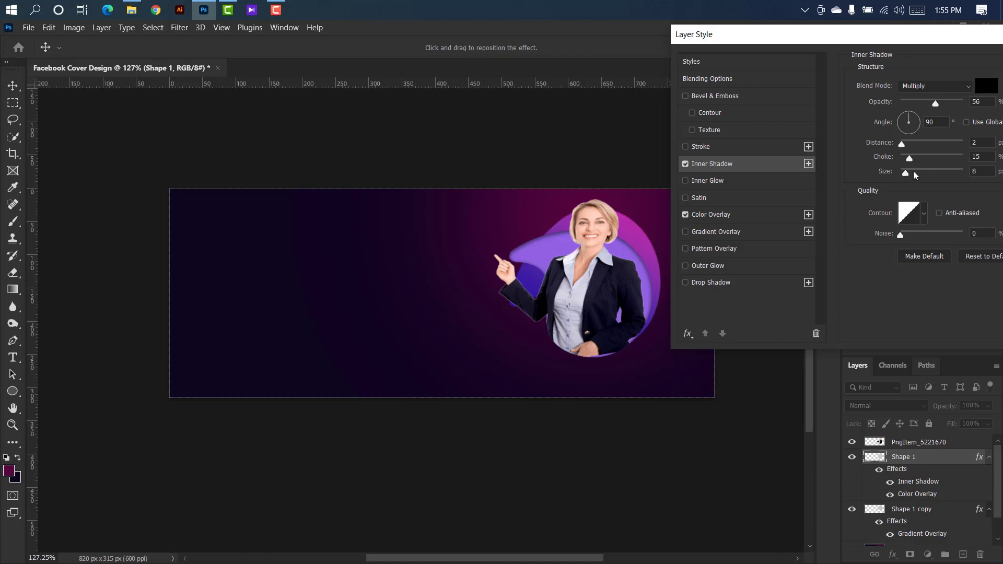
{"action": "left_click_drag", "start_coordinate": [906, 174], "coordinate": [903, 173]}
{"action": "left_click_drag", "start_coordinate": [932, 37], "coordinate": [832, 45]}
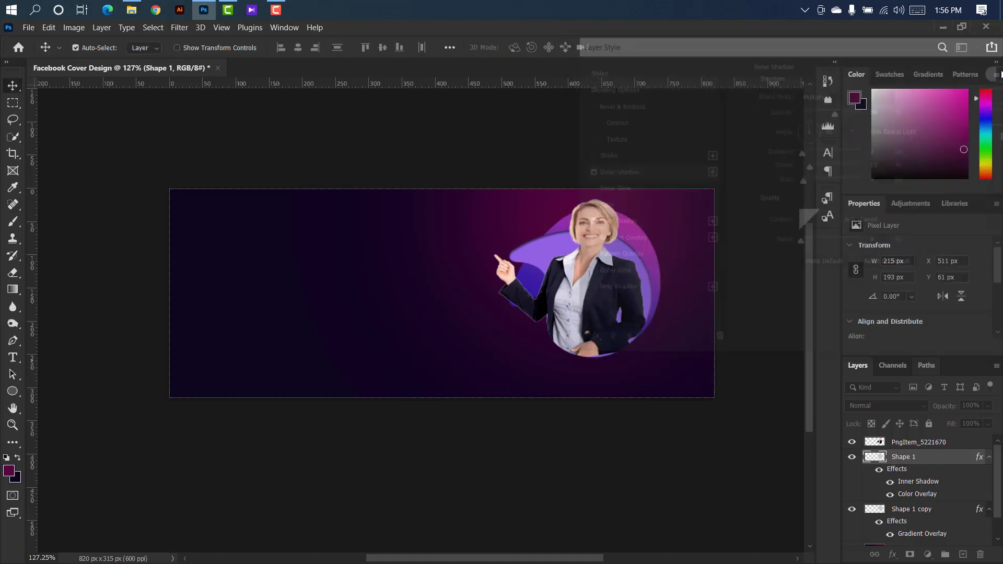
Move the woman image, Shape 1 and Shape 1 copy together down by 17 px
{"action": "left_click", "coordinate": [948, 442]}
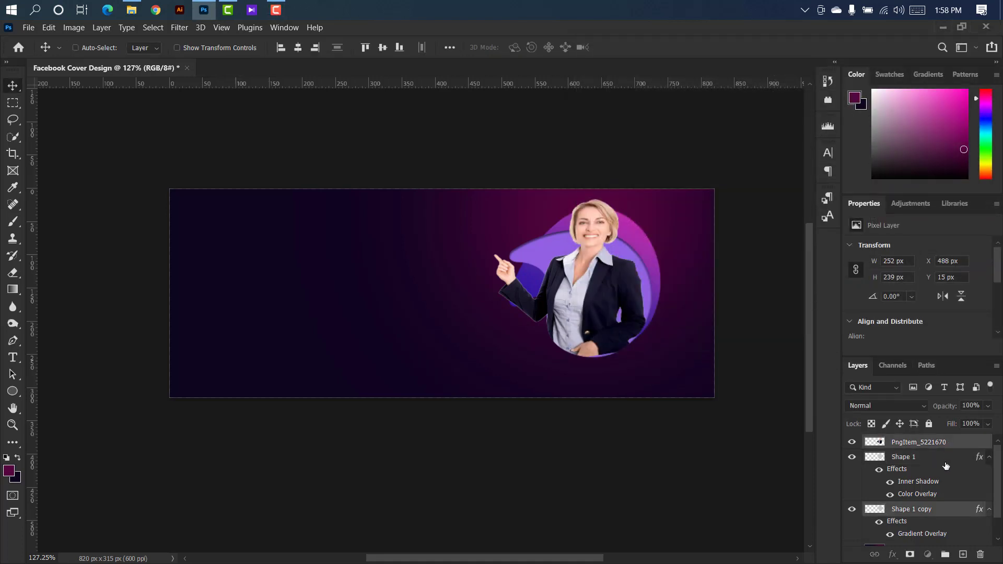
{"action": "left_click", "coordinate": [945, 465], "text": "ctrl"}
{"action": "key", "text": "Down"}
{"action": "key", "text": "Down"}
{"action": "key", "text": "Down"}
{"action": "key", "text": "Down"}
{"action": "key", "text": "Down"}
{"action": "key", "text": "Down"}
{"action": "key", "text": "Down"}
{"action": "key", "text": "Down"}
{"action": "key", "text": "Down"}
{"action": "key", "text": "Down"}
{"action": "key", "text": "Down"}
{"action": "key", "text": "Down"}
{"action": "key", "text": "Down"}
{"action": "key", "text": "Down"}
{"action": "key", "text": "Down"}
{"action": "key", "text": "Down"}
{"action": "key", "text": "Down"}
{"action": "key", "text": "Down"}
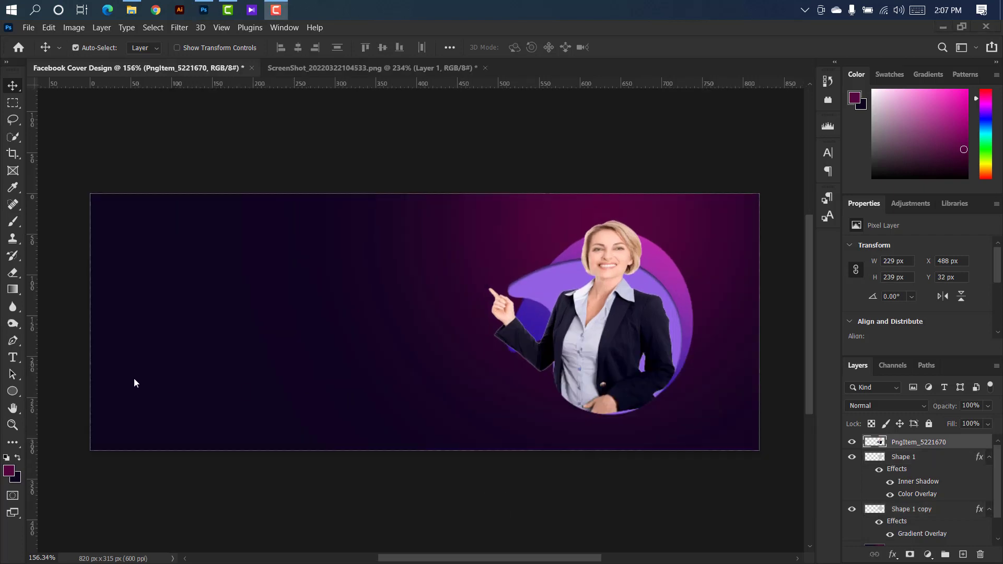
Draw the rounded body of a speech bubble with curved Pen tool segments in Shape mode, beside the woman's pointing hand
{"action": "right_click", "coordinate": [8, 342]}
{"action": "left_click", "coordinate": [70, 338]}
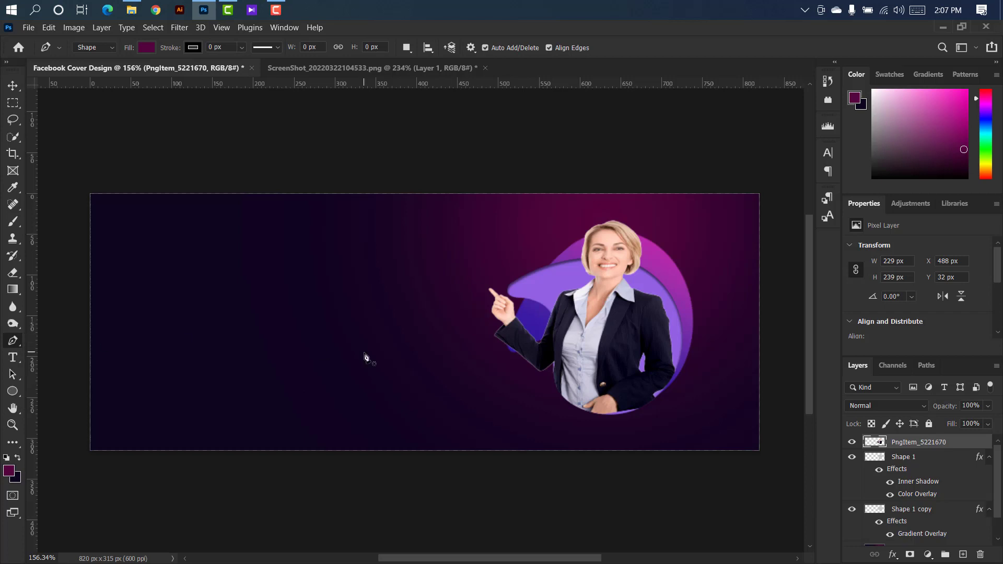
{"action": "left_click", "coordinate": [402, 311]}
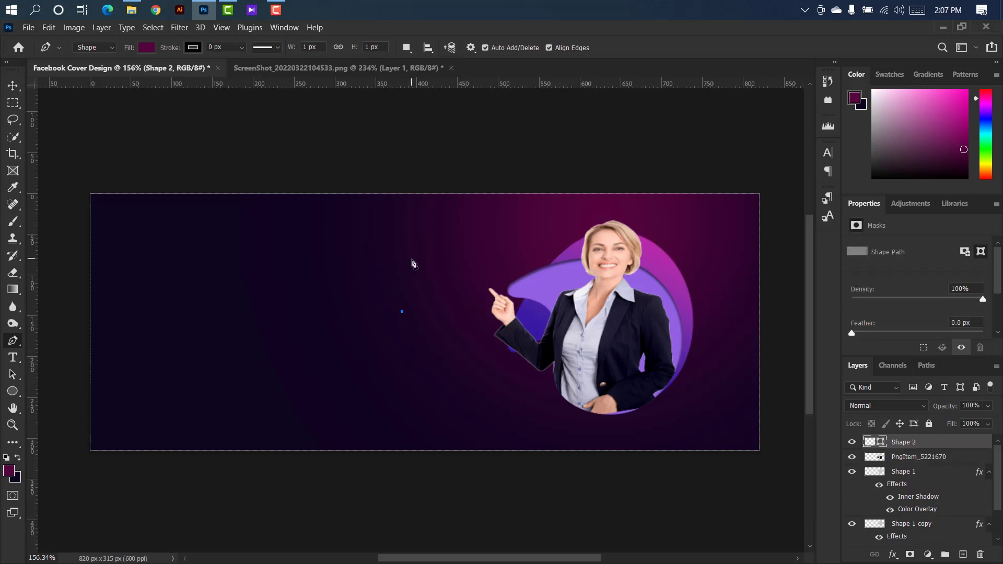
{"action": "left_click_drag", "start_coordinate": [415, 262], "coordinate": [455, 245]}
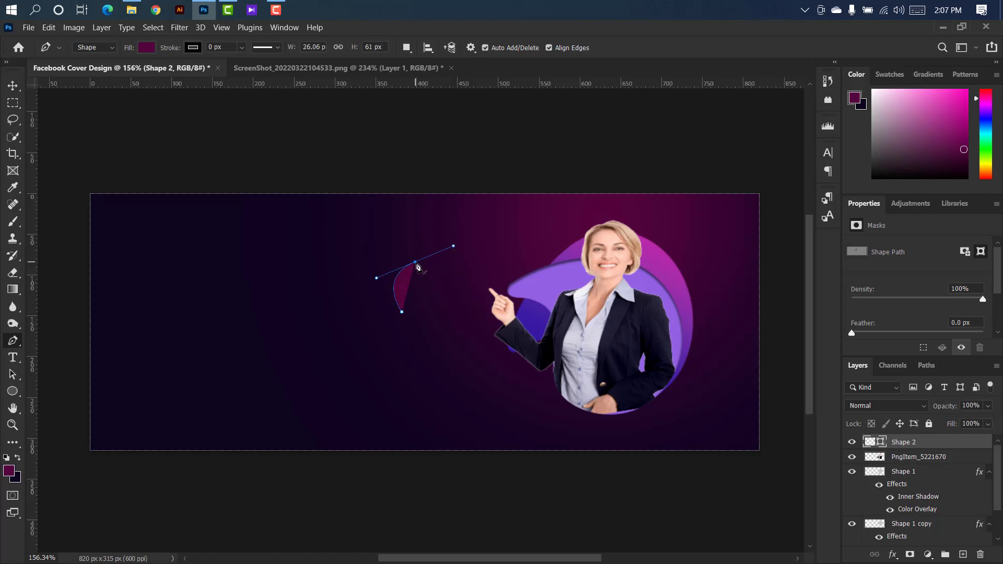
{"action": "left_click", "coordinate": [414, 263], "text": "alt"}
{"action": "left_click_drag", "start_coordinate": [493, 278], "coordinate": [519, 316]}
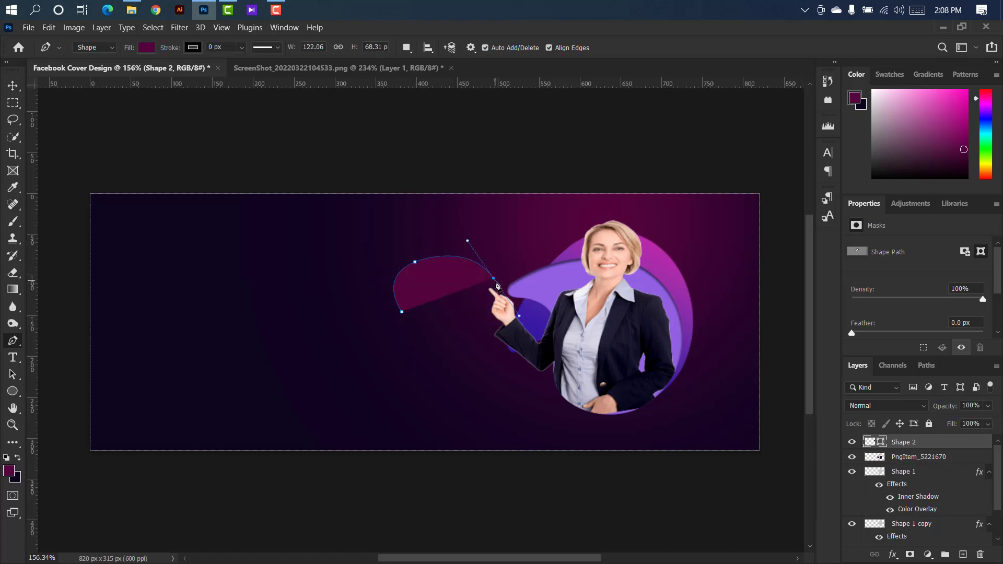
{"action": "left_click", "coordinate": [494, 279], "text": "alt"}
{"action": "left_click_drag", "start_coordinate": [440, 309], "coordinate": [373, 288]}
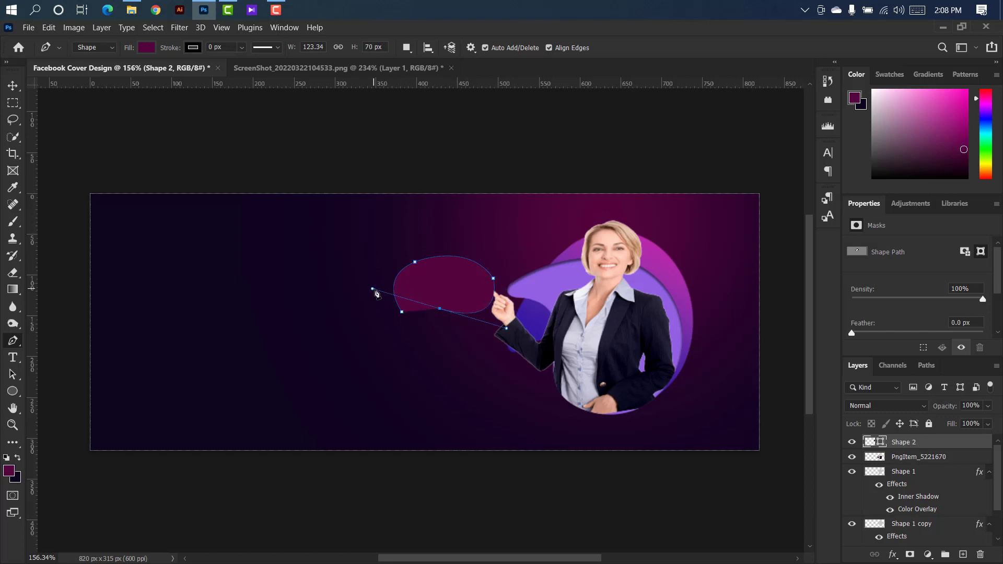
{"action": "left_click", "coordinate": [440, 309], "text": "alt"}
Finish and close the speech bubble path with a pointed tail, about 123 by 88 px, using 0% layer opacity while drawing and restoring 100%
{"action": "left_click_drag", "start_coordinate": [951, 409], "coordinate": [703, 376]}
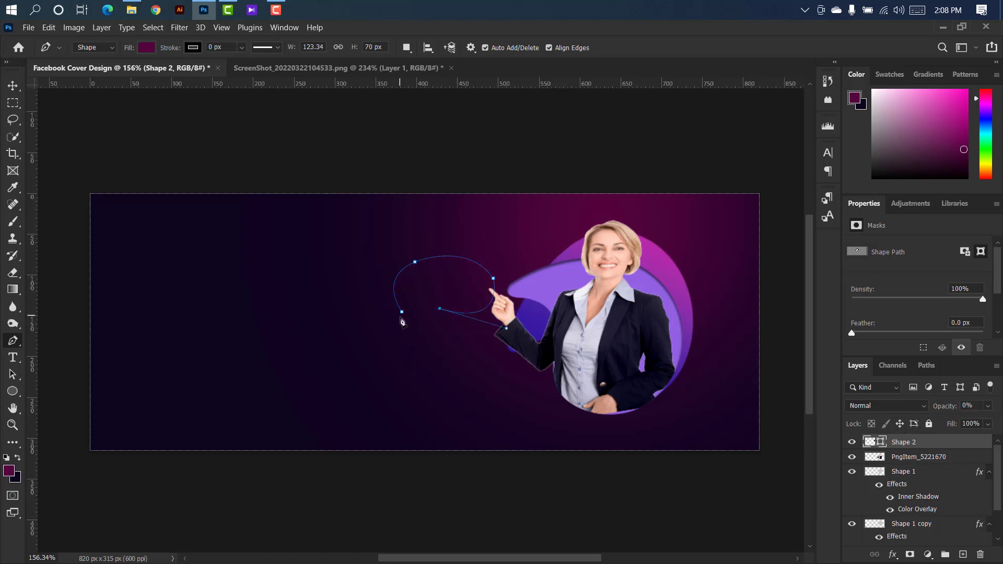
{"action": "scroll", "coordinate": [432, 329], "scroll_direction": "up", "scroll_amount": 5}
{"action": "left_click_drag", "start_coordinate": [418, 328], "coordinate": [428, 364]}
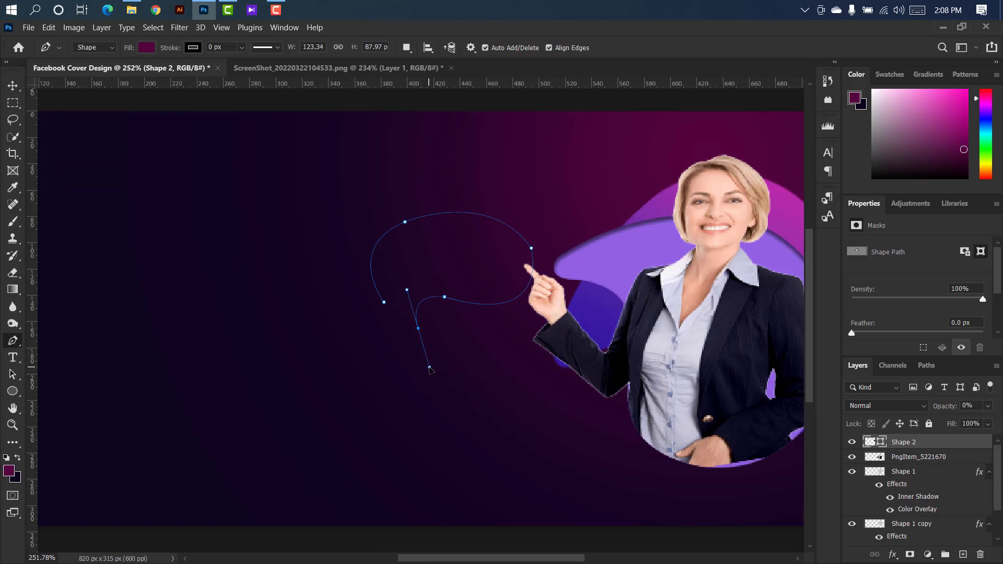
{"action": "left_click", "coordinate": [418, 328], "text": "alt"}
{"action": "scroll", "coordinate": [400, 334], "scroll_direction": "up", "scroll_amount": 3}
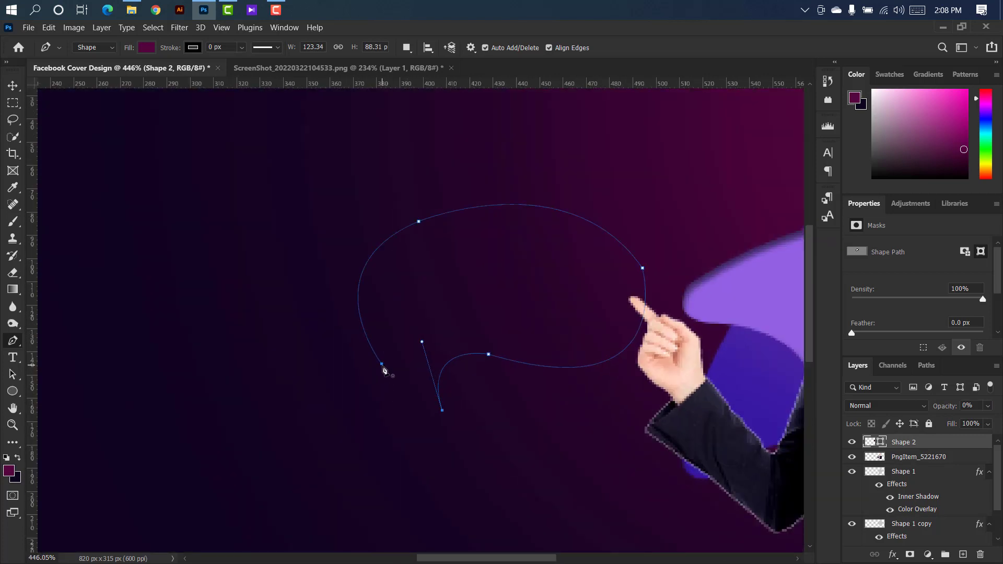
{"action": "left_click_drag", "start_coordinate": [382, 363], "coordinate": [365, 344]}
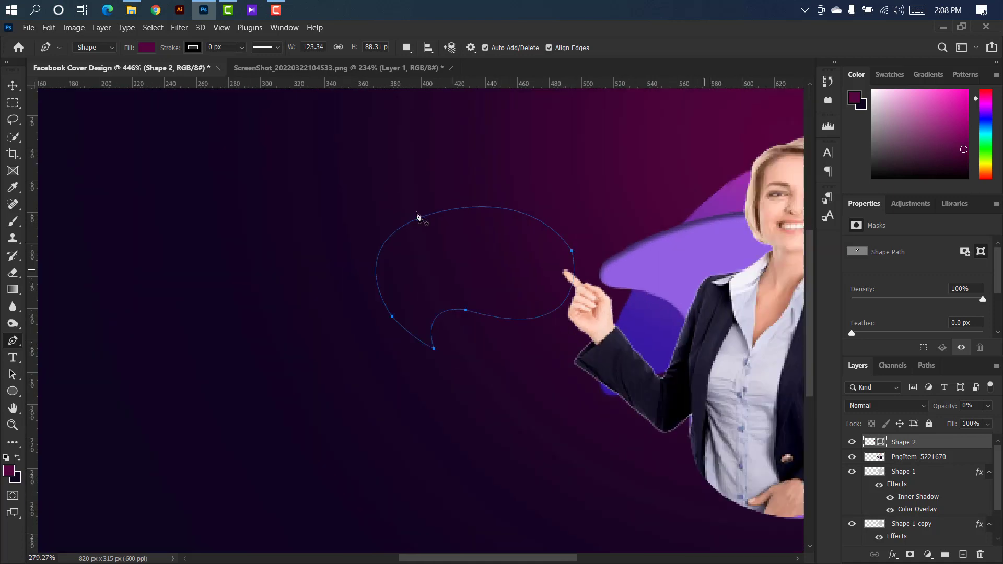
{"action": "scroll", "coordinate": [418, 303], "scroll_direction": "down", "scroll_amount": 5}
{"action": "left_click_drag", "start_coordinate": [941, 405], "coordinate": [1001, 401]}
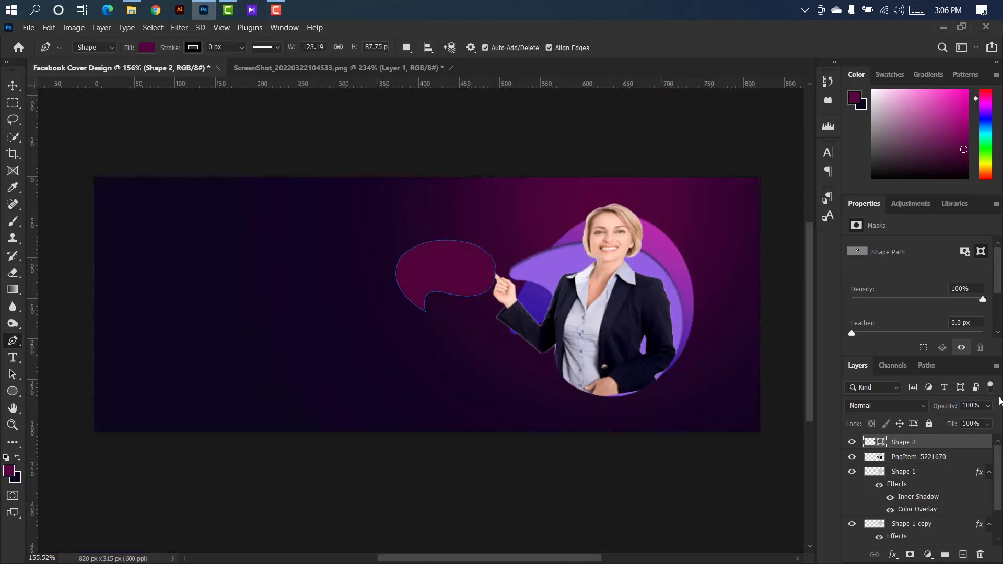
Change the fill color of the speech bubble layer Shape 2 to white
{"action": "left_click", "coordinate": [13, 85]}
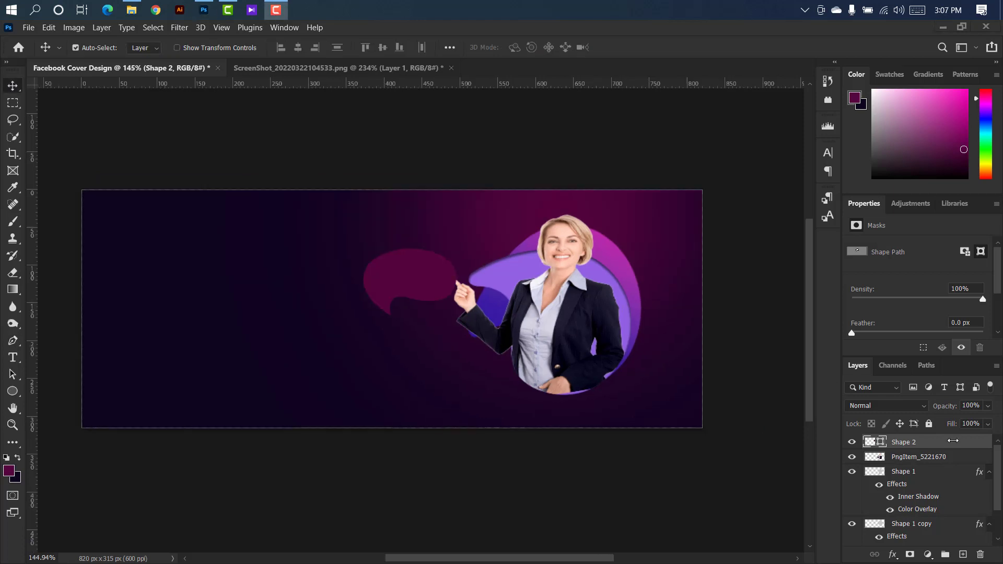
{"action": "left_click", "coordinate": [954, 442]}
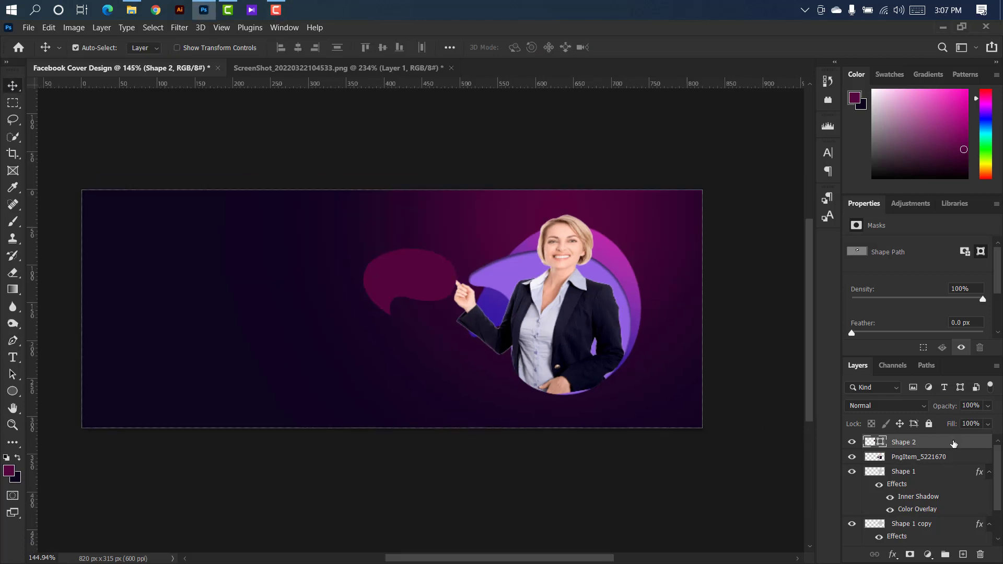
{"action": "double_click", "coordinate": [881, 444]}
{"action": "mouse_move", "coordinate": [725, 144]}
{"action": "left_mouse_down"}
{"action": "mouse_move", "coordinate": [714, 119]}
{"action": "mouse_move", "coordinate": [558, 1]}
{"action": "left_mouse_up"}
{"action": "left_click", "coordinate": [953, 55]}
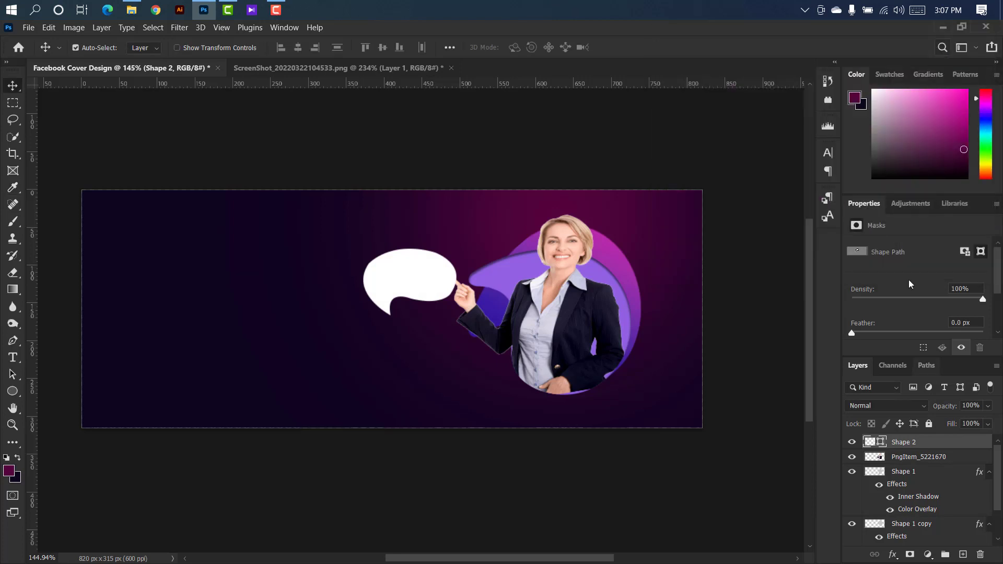
Duplicate the Shape 2 layer and fill the copy with near-black 181111
{"action": "key", "text": "ctrl+j"}
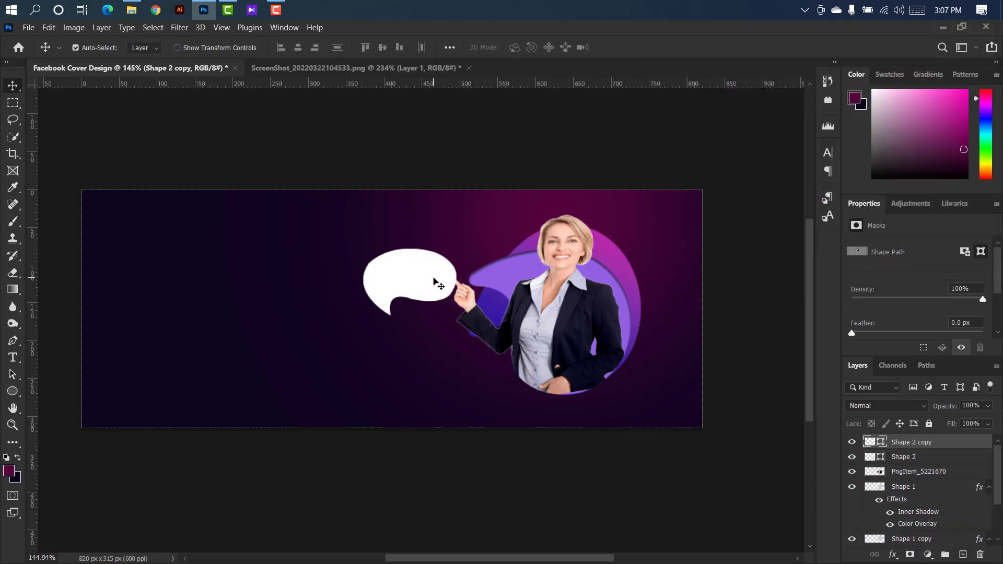
{"action": "scroll", "coordinate": [434, 283], "scroll_direction": "up", "scroll_amount": 3}
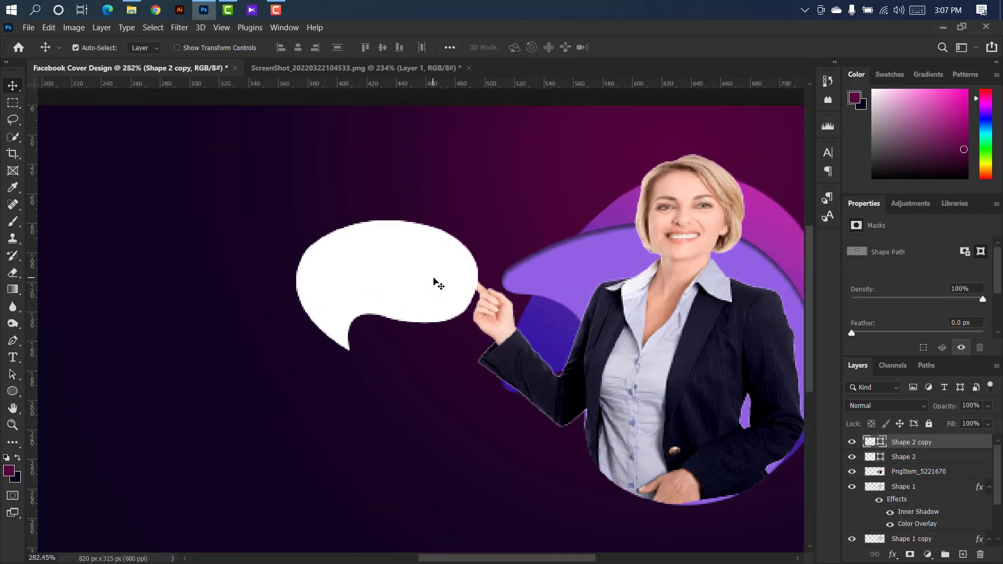
{"action": "double_click", "coordinate": [881, 443]}
{"action": "left_click_drag", "start_coordinate": [755, 189], "coordinate": [705, 211]}
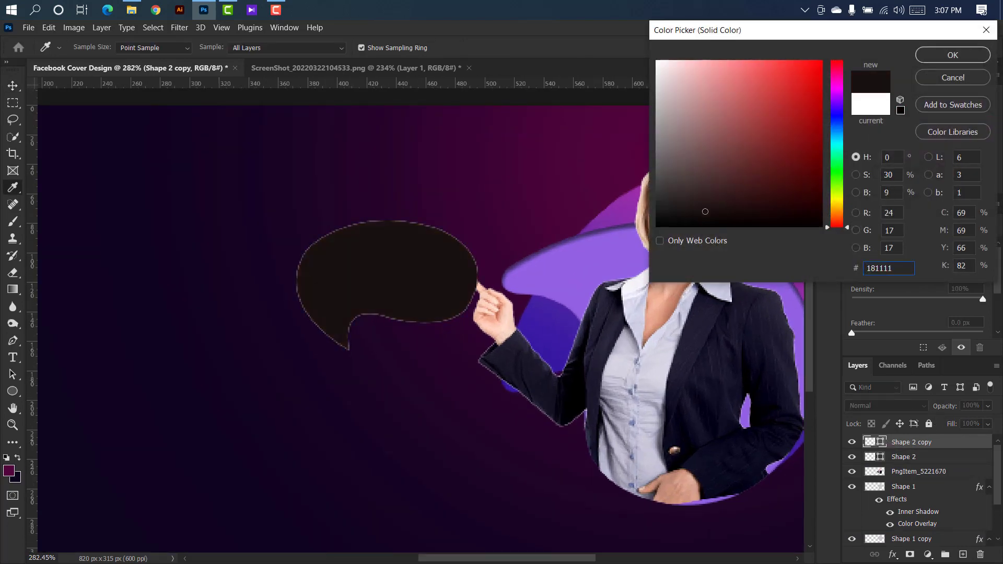
{"action": "left_click", "coordinate": [952, 55]}
{"action": "key", "text": "v"}
Transform the dark bubble copy to about 97% width and 96% height, fitting it inside the white bubble to leave an uneven white rim
{"action": "scroll", "coordinate": [439, 274], "scroll_direction": "up", "scroll_amount": 3}
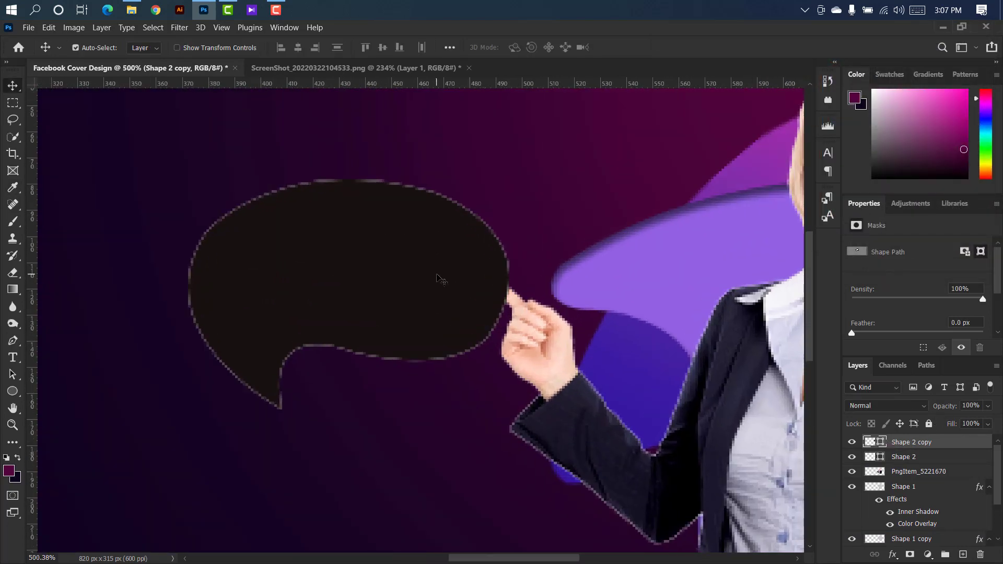
{"action": "key", "text": "ctrl+t"}
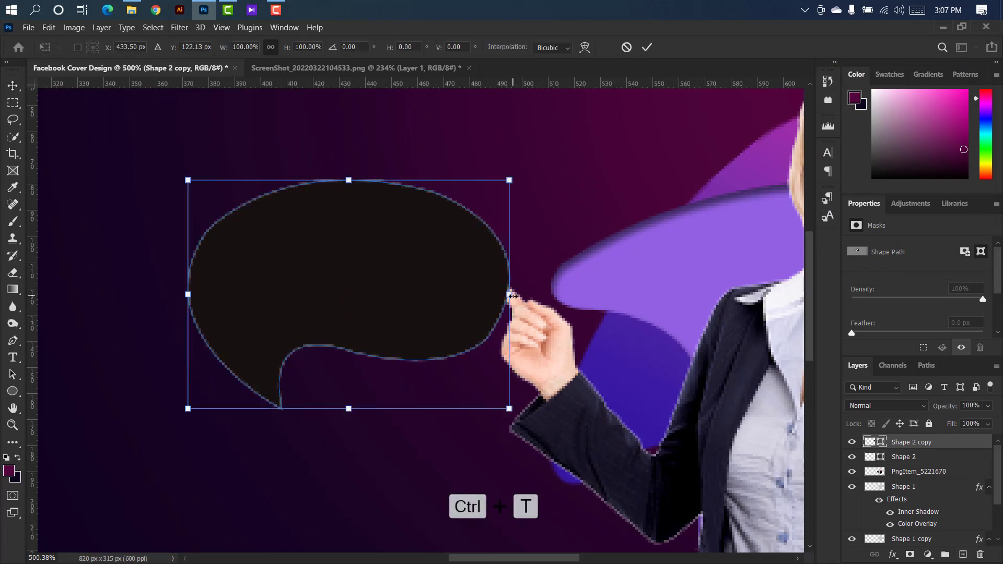
{"action": "left_click_drag", "start_coordinate": [512, 296], "coordinate": [506, 296]}
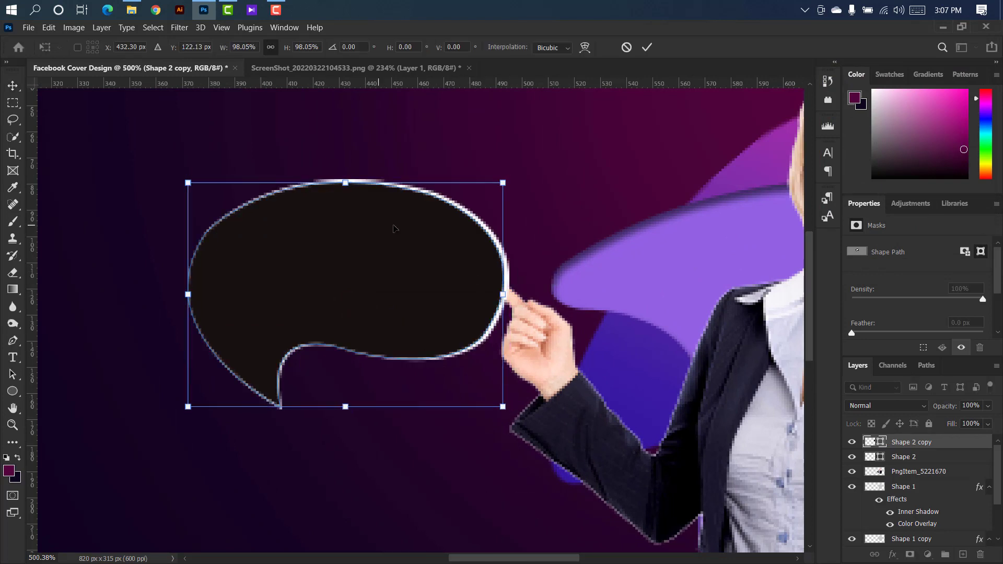
{"action": "right_click", "coordinate": [400, 227]}
{"action": "left_click", "coordinate": [437, 287]}
{"action": "left_click_drag", "start_coordinate": [345, 409], "coordinate": [345, 401]}
{"action": "left_click_drag", "start_coordinate": [275, 395], "coordinate": [276, 397]}
{"action": "scroll", "coordinate": [189, 296], "scroll_direction": "up", "scroll_amount": 5}
{"action": "left_click_drag", "start_coordinate": [191, 298], "coordinate": [196, 299]}
{"action": "scroll", "coordinate": [345, 294], "scroll_direction": "down", "scroll_amount": 3}
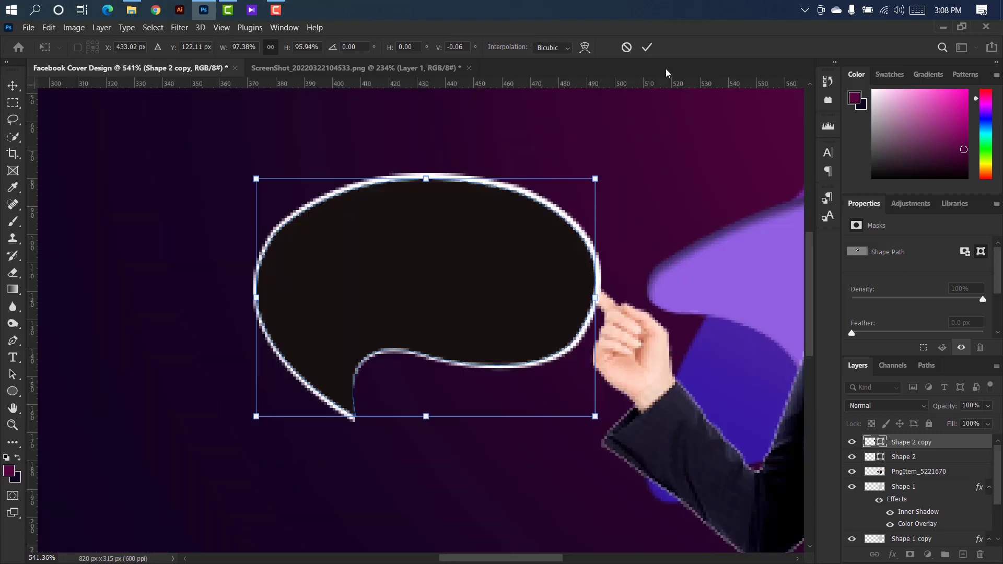
{"action": "left_click", "coordinate": [647, 47]}
Load the dark copy's outline as a selection, rasterize the Shape 2 layer, and erase the selected area from it
{"action": "key", "text": "ctrl+0"}
{"action": "left_click", "coordinate": [882, 443], "text": "ctrl"}
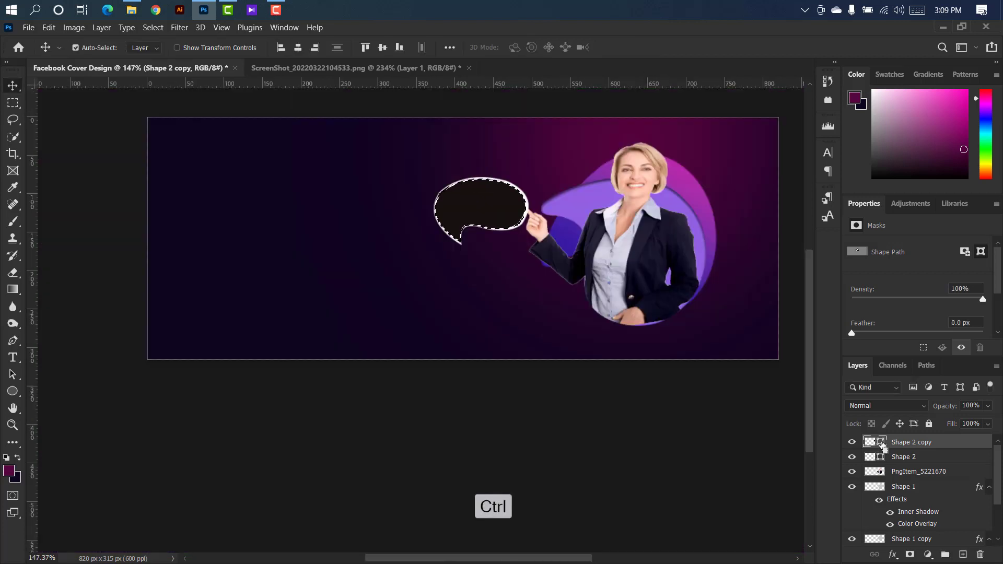
{"action": "right_click", "coordinate": [935, 456]}
{"action": "left_click", "coordinate": [799, 224]}
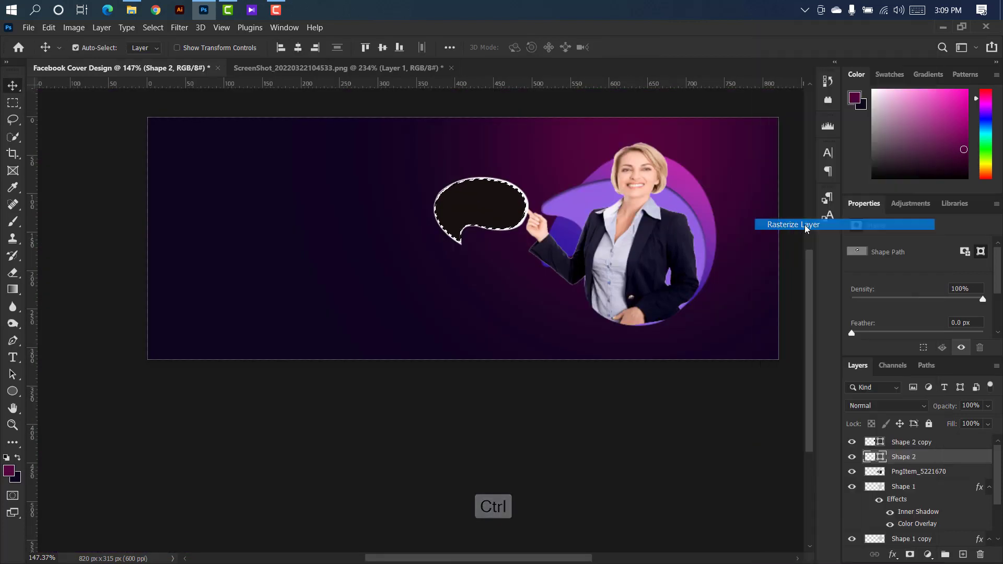
{"action": "key", "text": "Delete"}
Delete the Shape 2 copy layer and deselect
{"action": "left_click", "coordinate": [974, 441]}
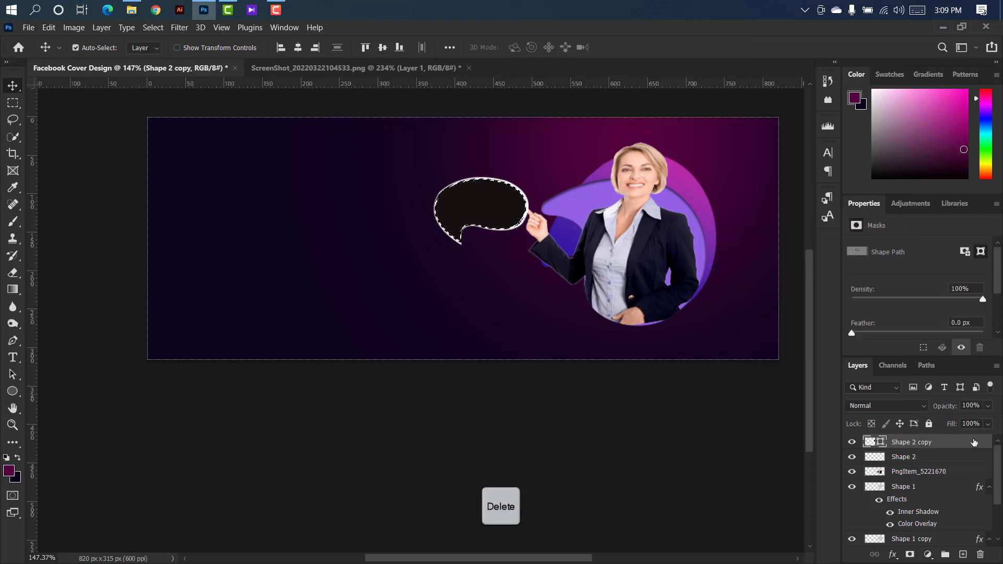
{"action": "key", "text": "Delete"}
{"action": "key", "text": "ctrl+d"}
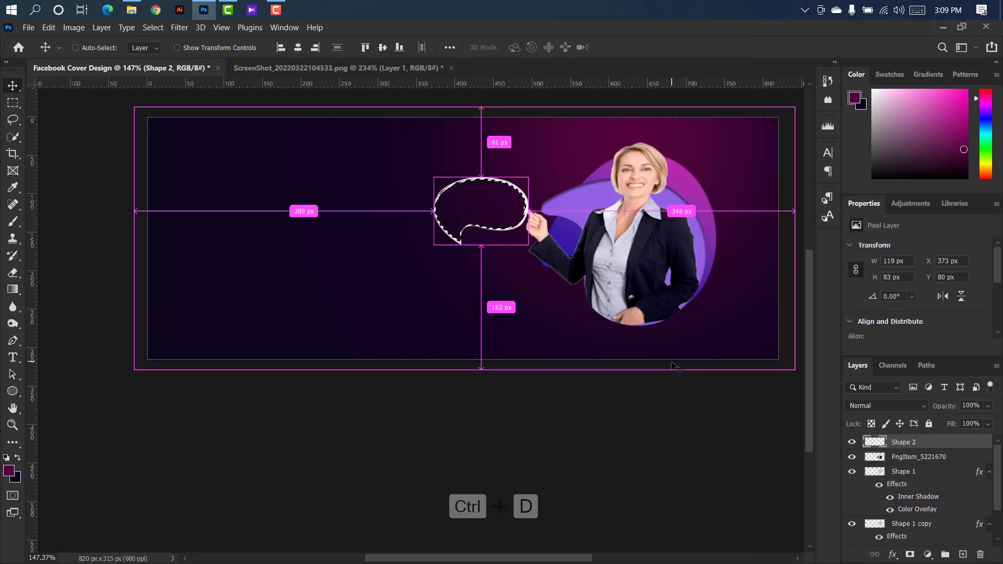
Rotate the speech bubble outline by about -15° and move it up above the woman's pointing finger
{"action": "scroll", "coordinate": [494, 256], "scroll_direction": "down", "scroll_amount": 3}
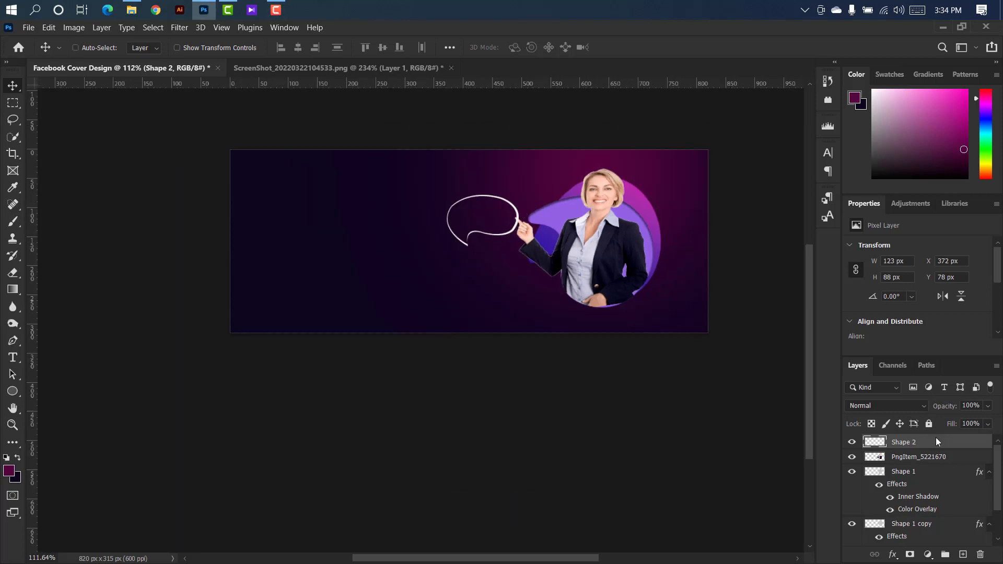
{"action": "key", "text": "ctrl+t"}
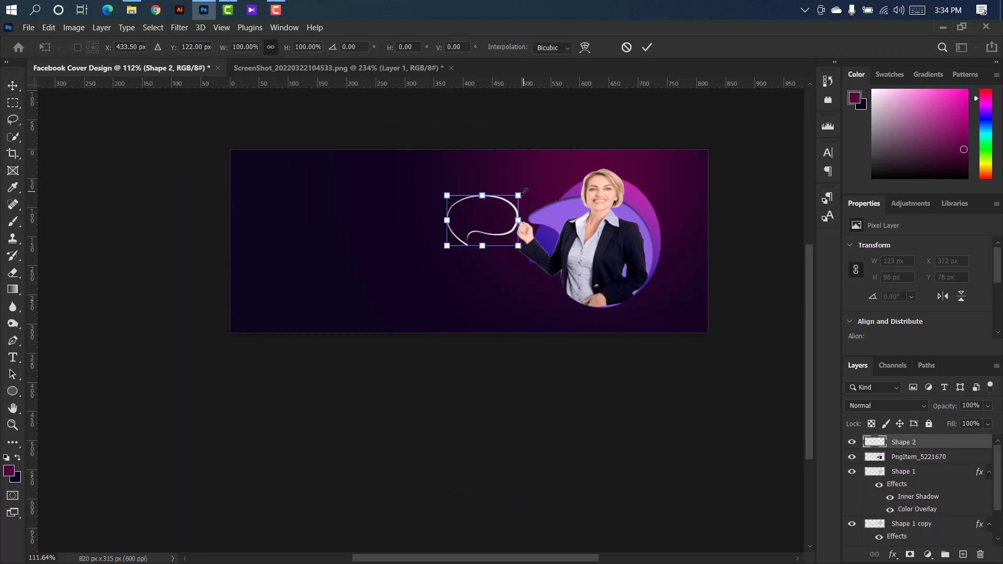
{"action": "left_click_drag", "start_coordinate": [525, 191], "coordinate": [513, 175]}
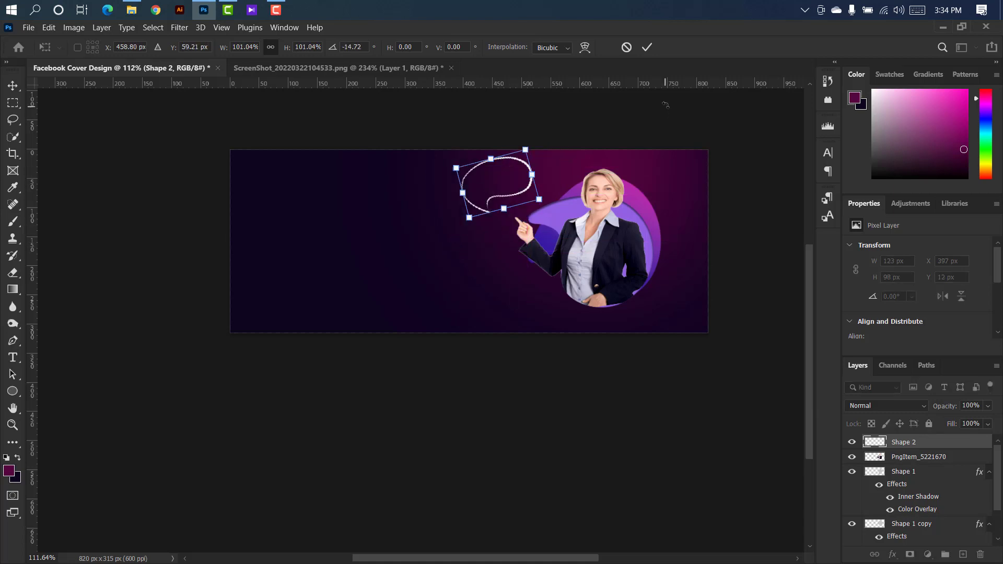
{"action": "left_click", "coordinate": [646, 47]}
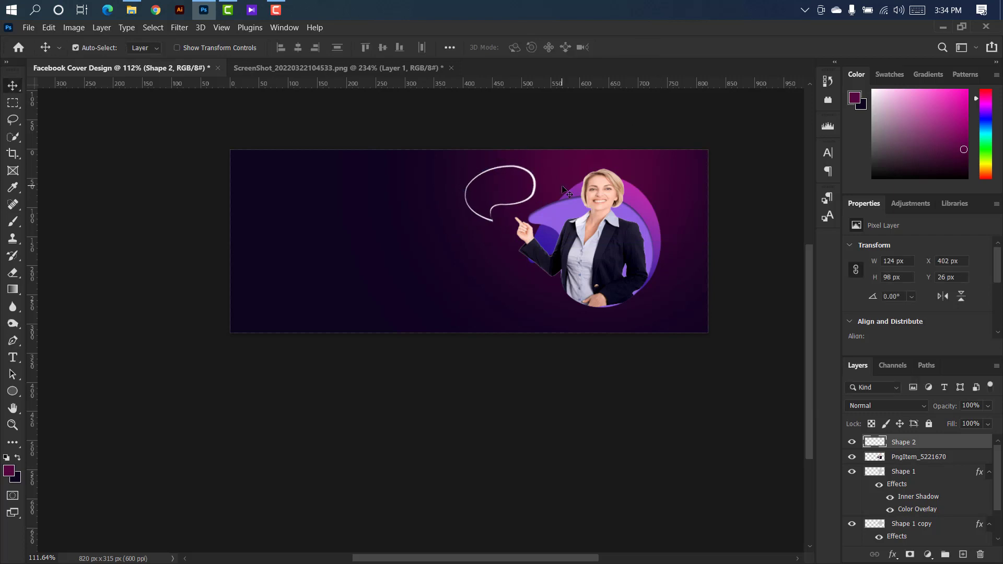
Add the horizontal text "UP TO" in Arimo Bold at 3 pt on the dark area beside the speech bubble
{"action": "left_click", "coordinate": [13, 358]}
{"action": "left_click", "coordinate": [79, 355]}
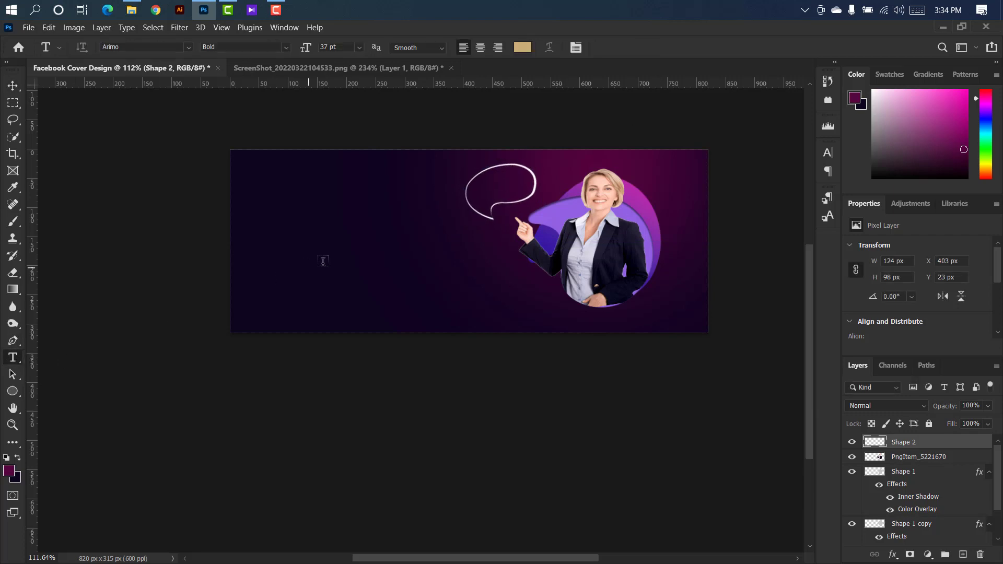
{"action": "left_click", "coordinate": [355, 247]}
{"action": "left_click_drag", "start_coordinate": [307, 51], "coordinate": [284, 53]}
{"action": "type", "text": "UP TO"}
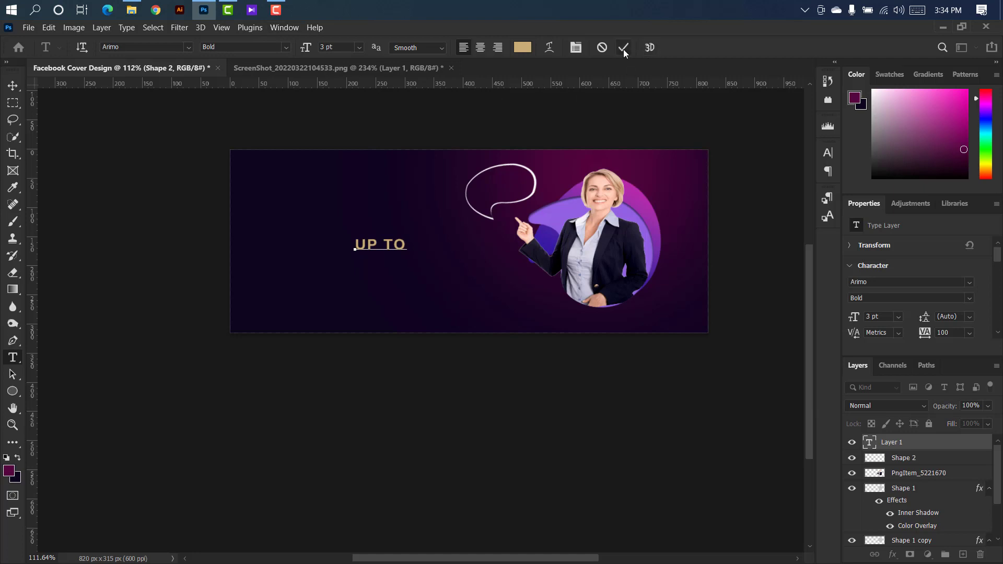
{"action": "left_click", "coordinate": [623, 47]}
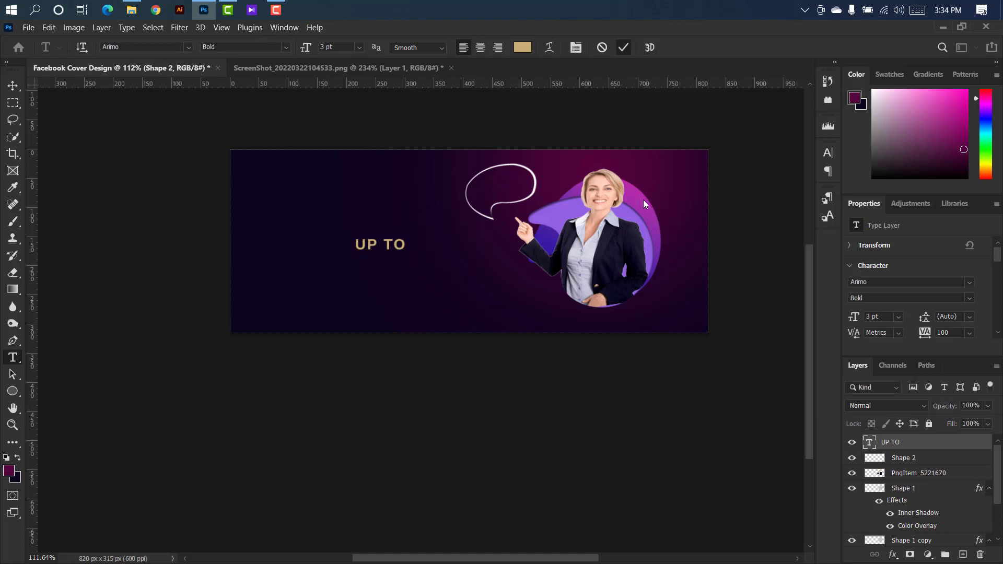
Set the UP TO text's color to white ffffff and its tracking to 0
{"action": "left_click", "coordinate": [828, 153]}
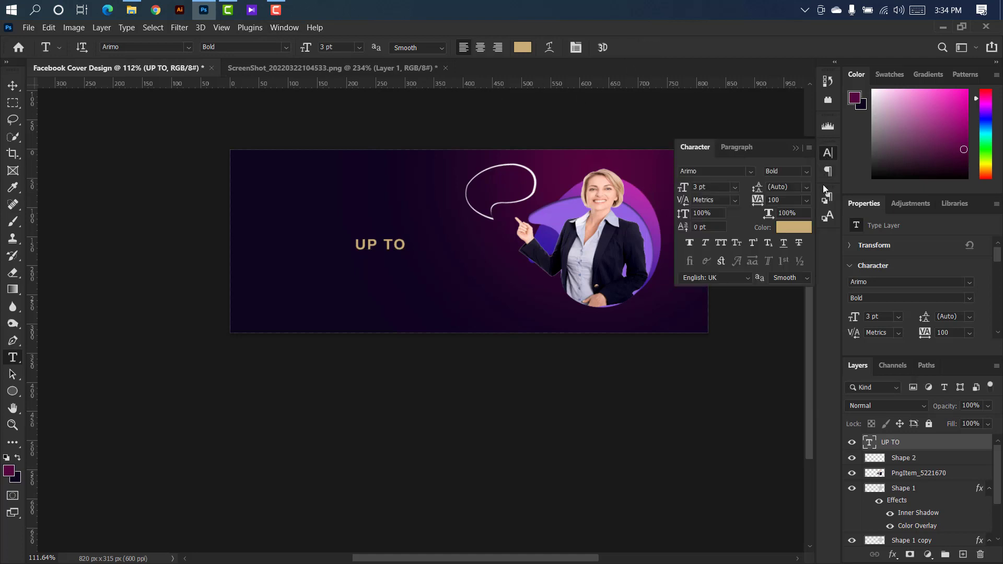
{"action": "left_click", "coordinate": [794, 230]}
{"action": "type", "text": "ffffff"}
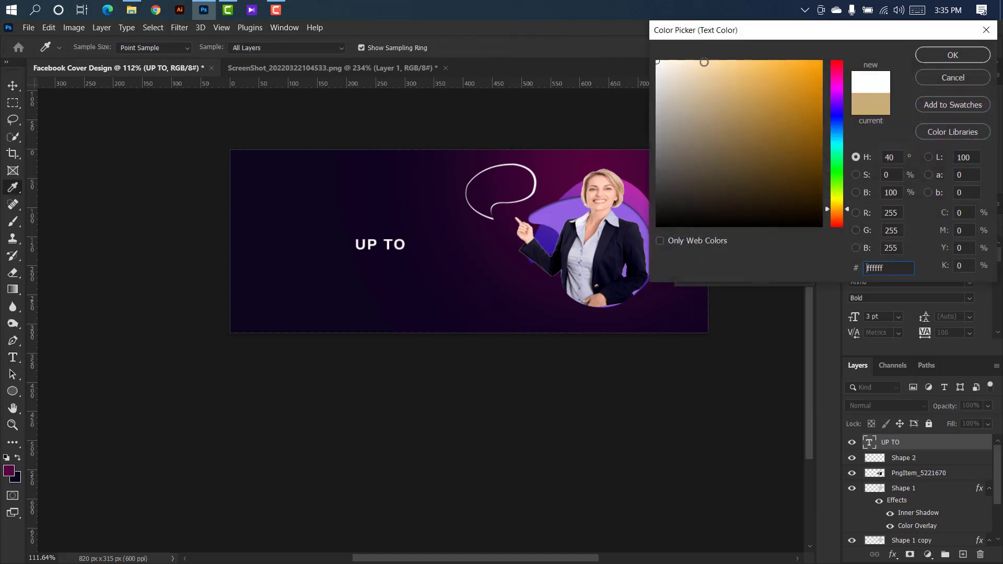
{"action": "left_click", "coordinate": [951, 62]}
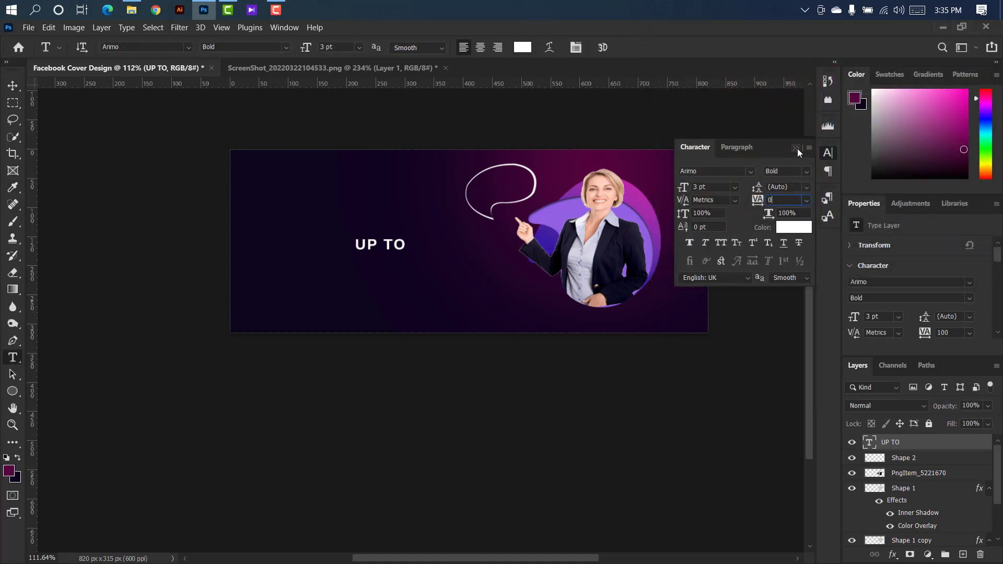
{"action": "left_click", "coordinate": [797, 149]}
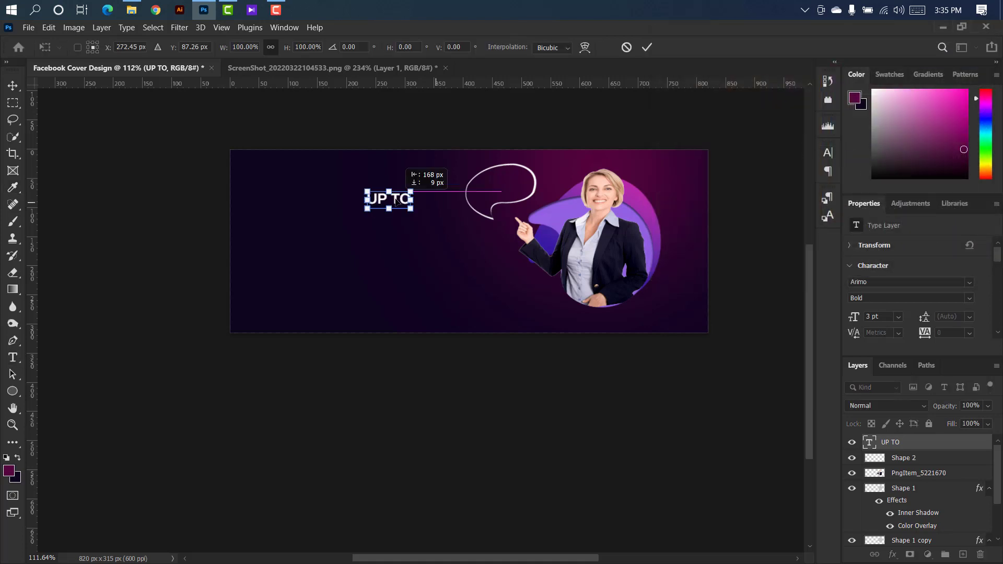
Scale the UP TO text to about 82% and add a new text "SAVE" in Arimo Bold 3 pt below it
{"action": "left_click", "coordinate": [647, 47]}
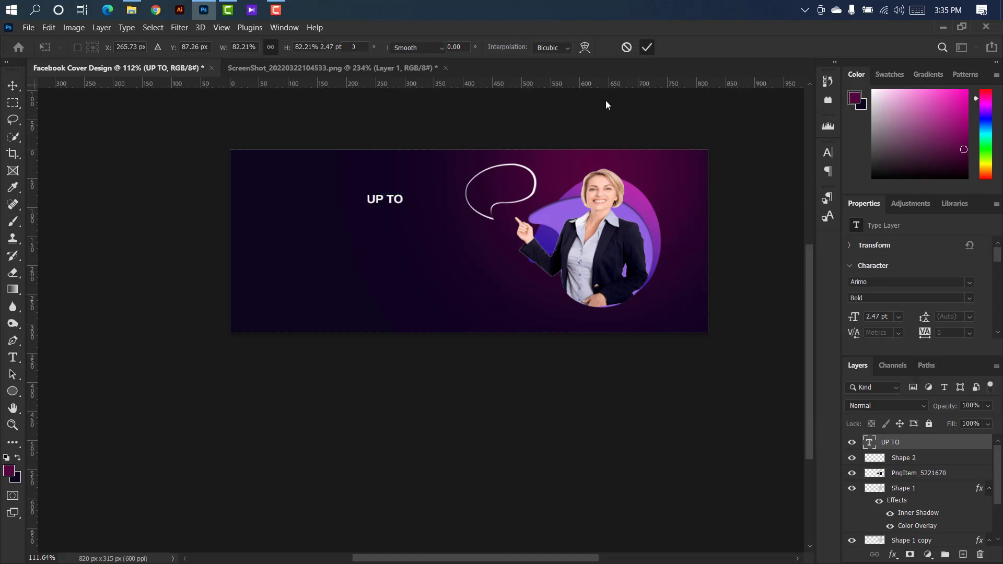
{"action": "key", "text": "t"}
{"action": "left_click", "coordinate": [339, 218]}
{"action": "type", "text": "SA"}
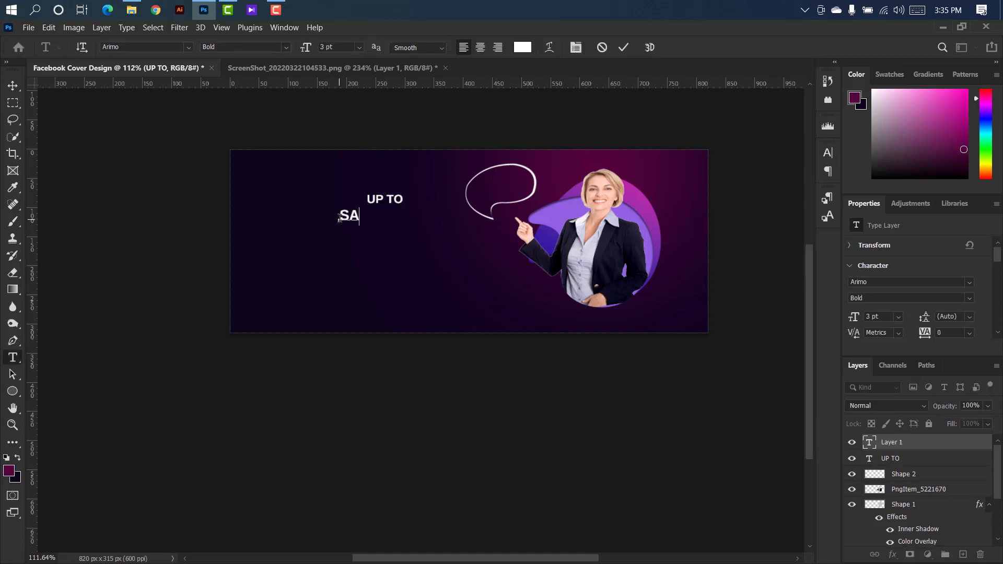
{"action": "type", "text": "VE"}
{"action": "left_click", "coordinate": [624, 47]}
Add a separate text "50%" in Arimo Bold 3 pt beside the word SAVE
{"action": "left_click", "coordinate": [392, 215]}
{"action": "type", "text": "50"}
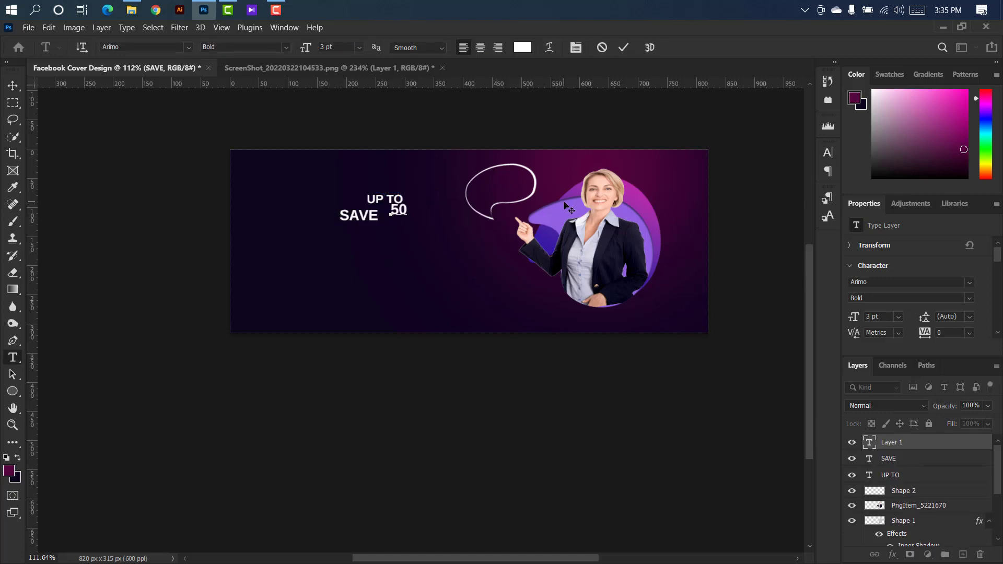
{"action": "type", "text": "%"}
{"action": "left_click", "coordinate": [624, 48]}
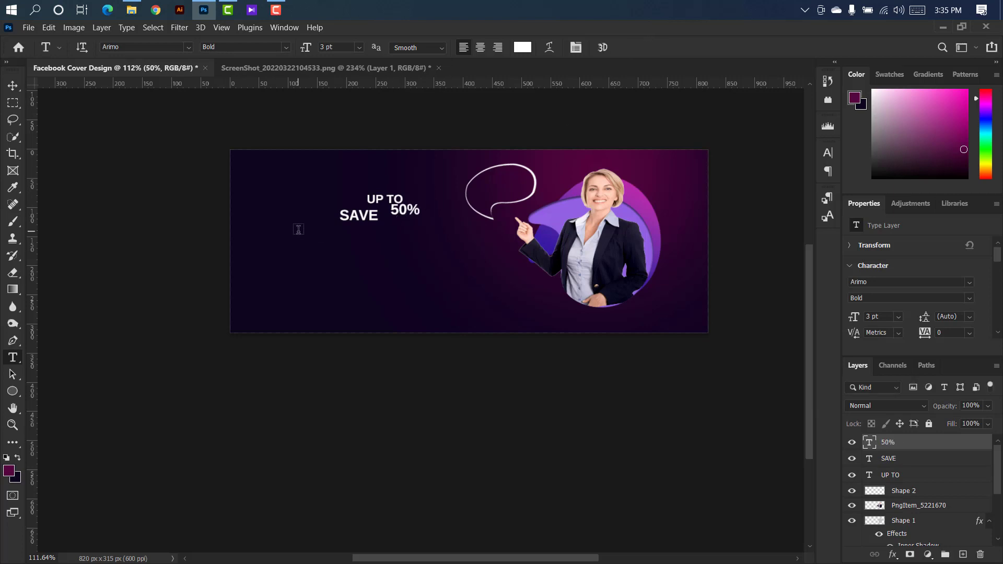
Enlarge the 50% text to about 149%, align it right after SAVE, and shift UP TO to sit centered above them
{"action": "left_click", "coordinate": [11, 87]}
{"action": "scroll", "coordinate": [401, 196], "scroll_direction": "up", "scroll_amount": 5}
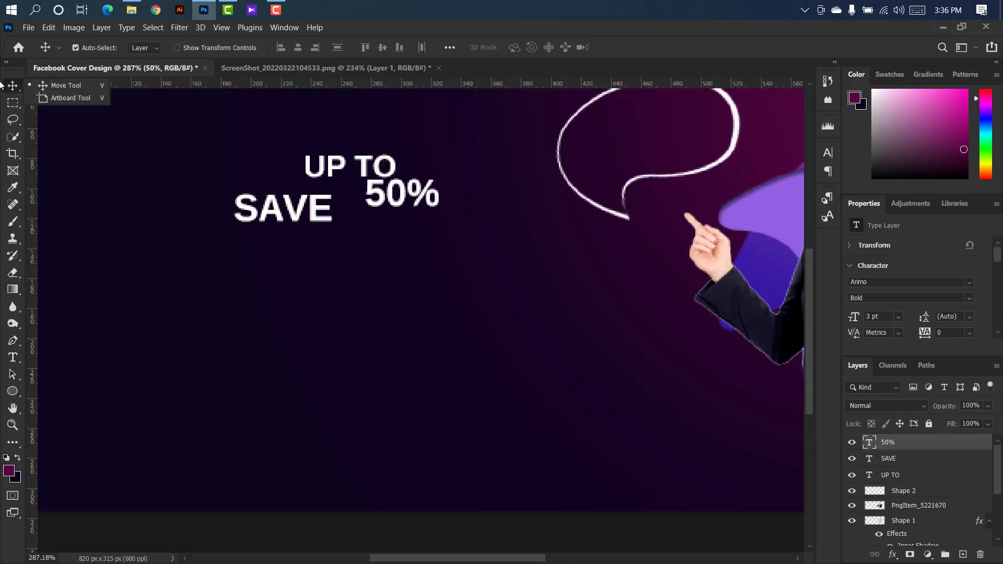
{"action": "left_click_drag", "start_coordinate": [410, 194], "coordinate": [448, 206]}
{"action": "key", "text": "ctrl+t"}
{"action": "left_click_drag", "start_coordinate": [387, 201], "coordinate": [394, 201]}
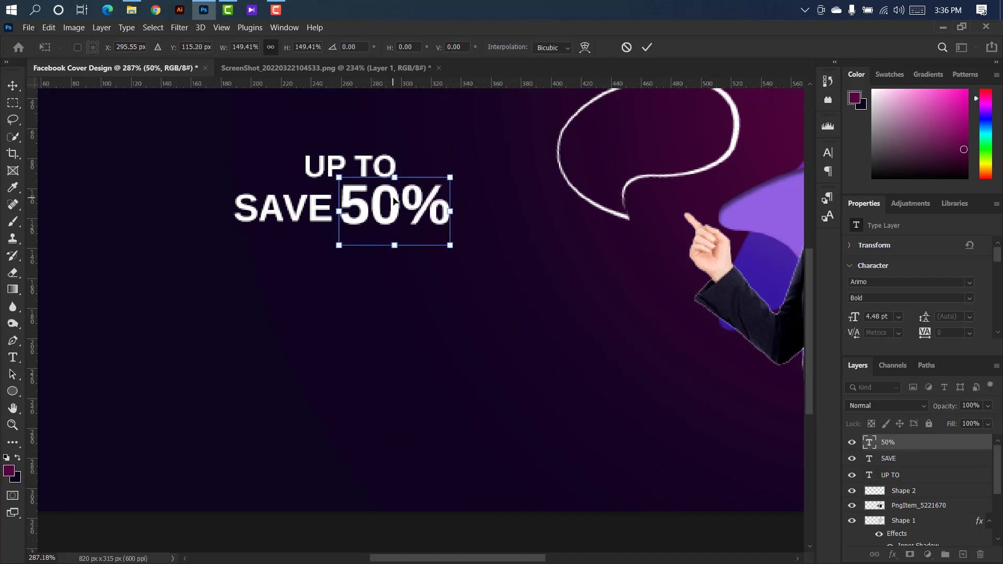
{"action": "key", "text": "Return"}
{"action": "left_click_drag", "start_coordinate": [362, 171], "coordinate": [356, 173]}
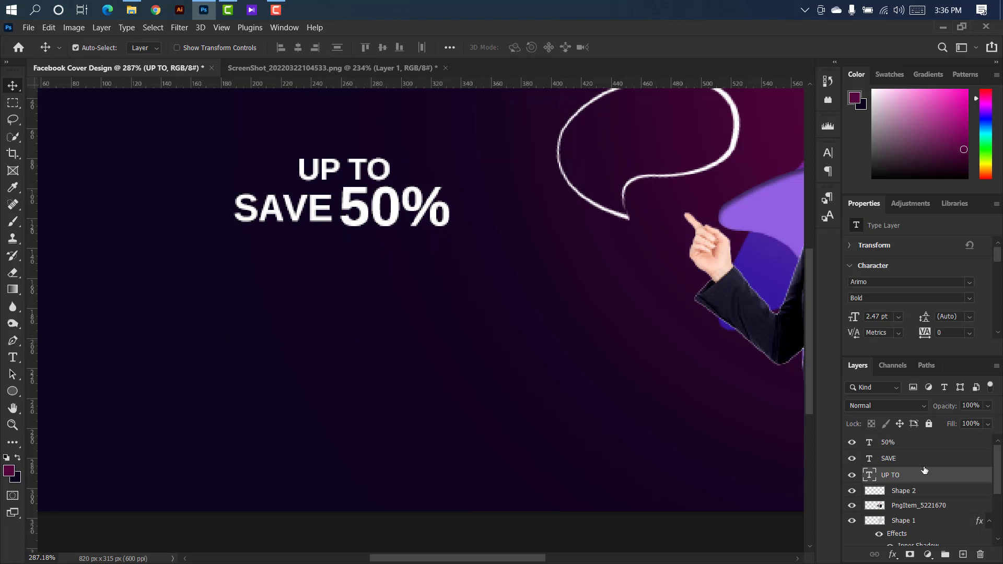
Duplicate the UP TO text layer and place the copy below the 50% text
{"action": "left_click", "coordinate": [924, 447]}
{"action": "left_click_drag", "start_coordinate": [918, 476], "coordinate": [963, 554]}
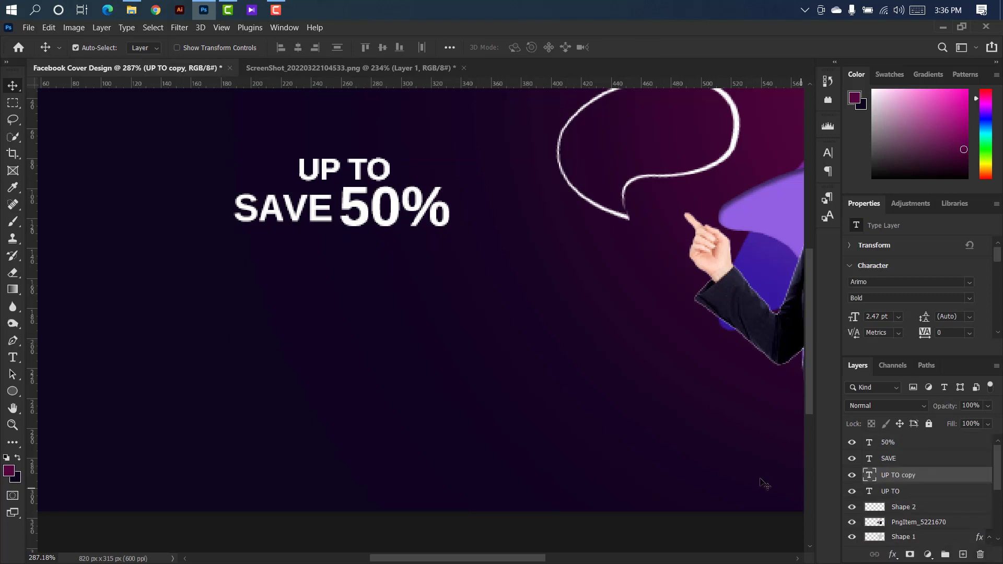
{"action": "key", "text": "ctrl+t"}
{"action": "left_click_drag", "start_coordinate": [330, 171], "coordinate": [409, 252]}
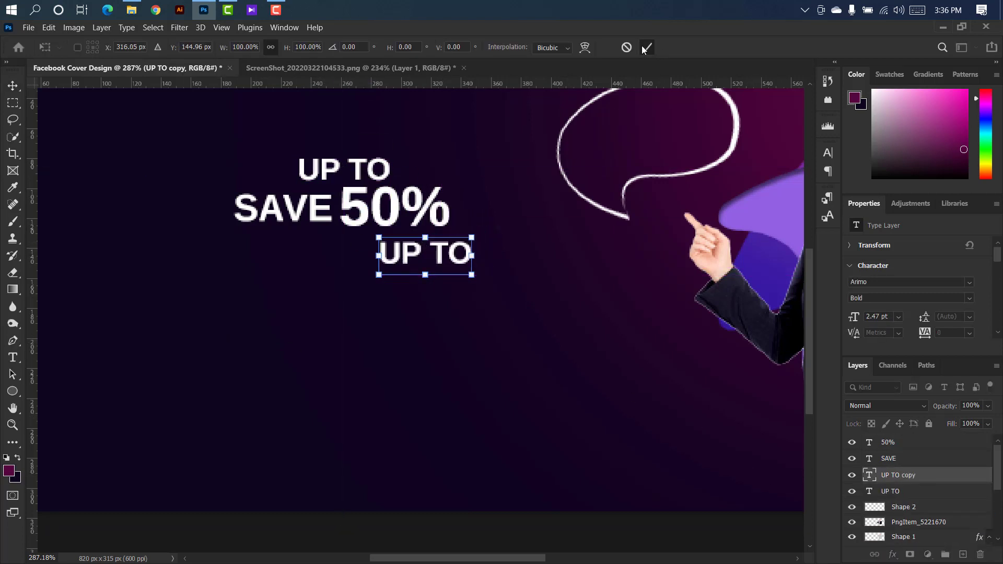
{"action": "left_click", "coordinate": [647, 47]}
Change the duplicated text to "OFF" and position it just under the 50% text
{"action": "double_click", "coordinate": [870, 476]}
{"action": "type", "text": "OFF"}
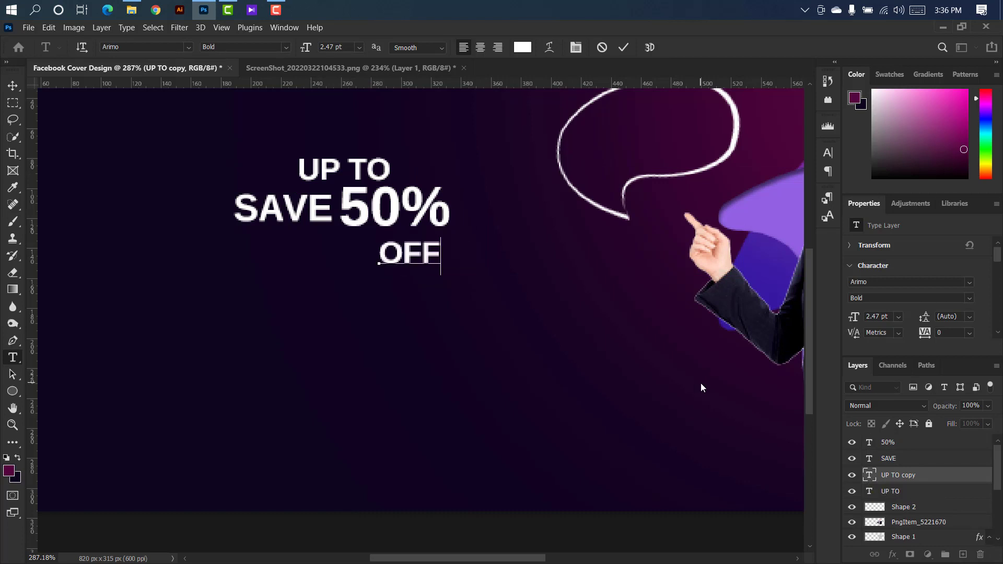
{"action": "left_click", "coordinate": [621, 47]}
{"action": "left_click_drag", "start_coordinate": [441, 261], "coordinate": [445, 256]}
Scale the UP TO, SAVE, 50% and OFF texts together to about 70%, rotate them about -21° and fit them inside the speech bubble
{"action": "scroll", "coordinate": [563, 186], "scroll_direction": "down", "scroll_amount": 3}
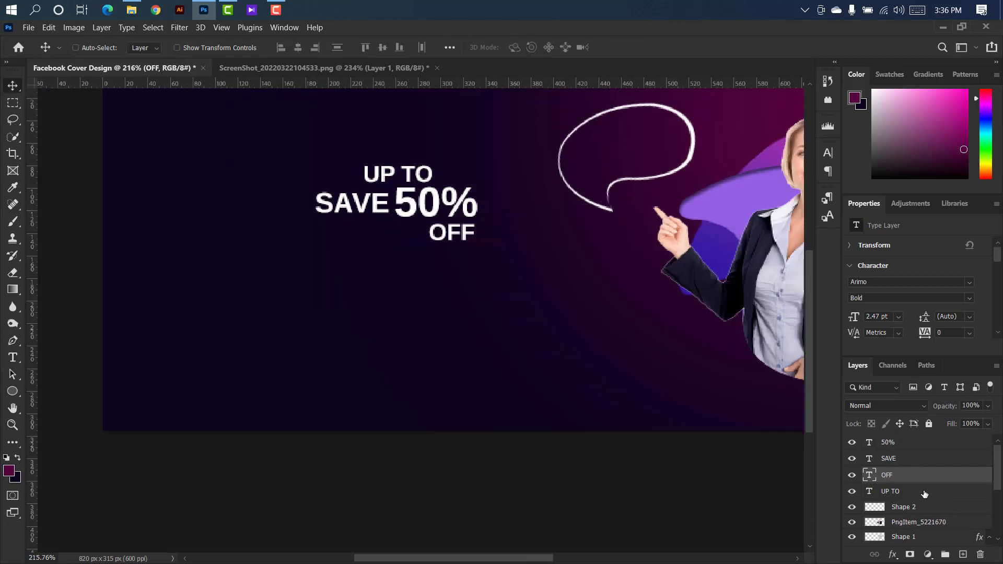
{"action": "left_click", "coordinate": [924, 494], "text": "ctrl"}
{"action": "left_click", "coordinate": [929, 459], "text": "ctrl"}
{"action": "left_click", "coordinate": [927, 447], "text": "ctrl"}
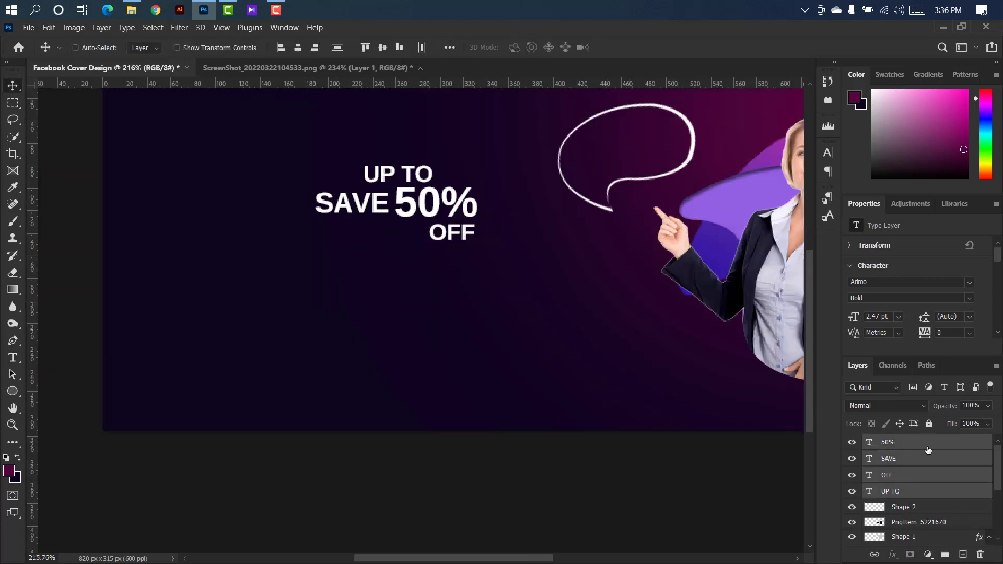
{"action": "key", "text": "ctrl+t"}
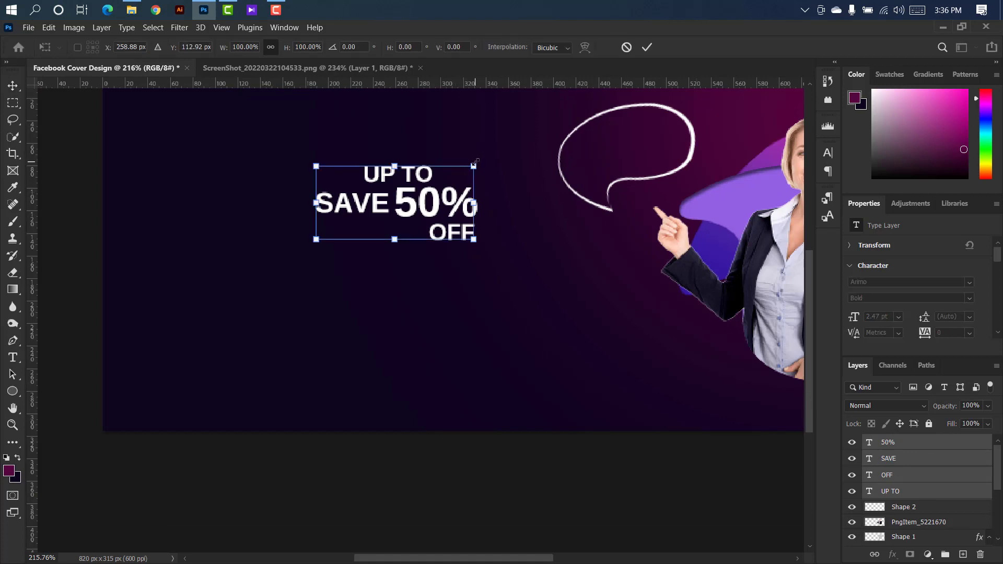
{"action": "left_click_drag", "start_coordinate": [475, 163], "coordinate": [425, 145]}
{"action": "left_click_drag", "start_coordinate": [399, 197], "coordinate": [676, 113]}
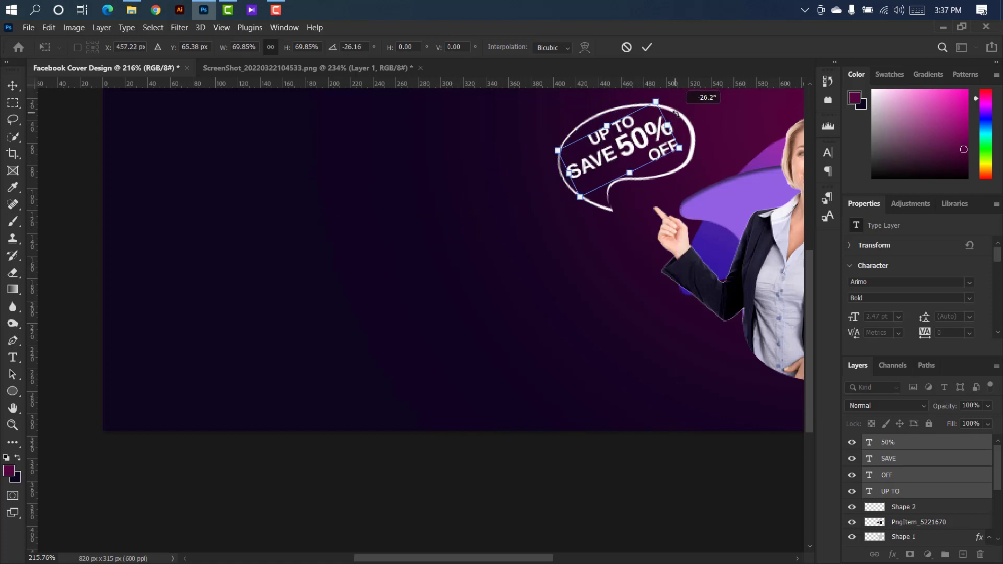
{"action": "left_click_drag", "start_coordinate": [643, 145], "coordinate": [644, 144]}
{"action": "left_click_drag", "start_coordinate": [644, 145], "coordinate": [649, 148]}
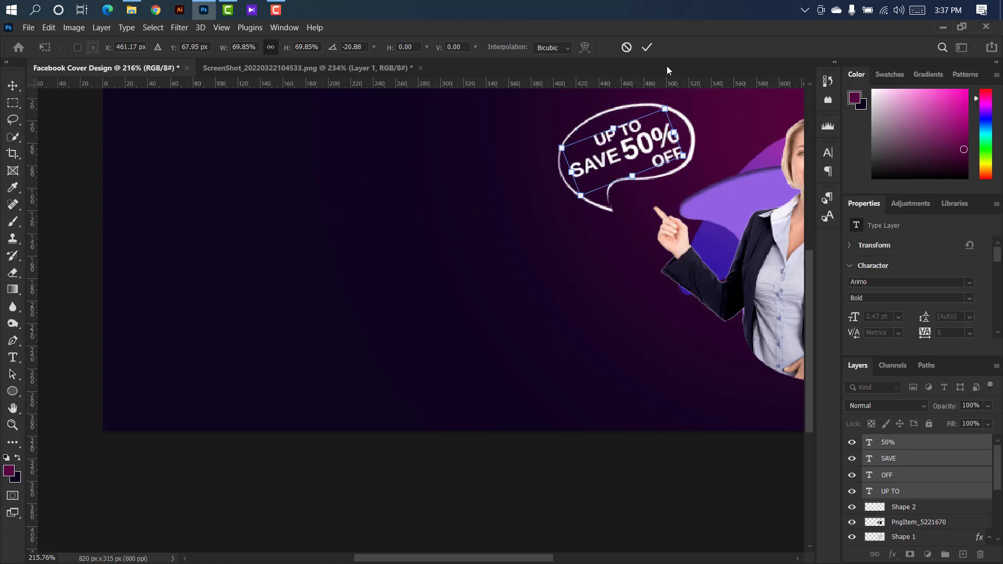
{"action": "left_click", "coordinate": [648, 47]}
Add a Gradient Overlay effect to the 50% text layer
{"action": "left_click", "coordinate": [639, 134]}
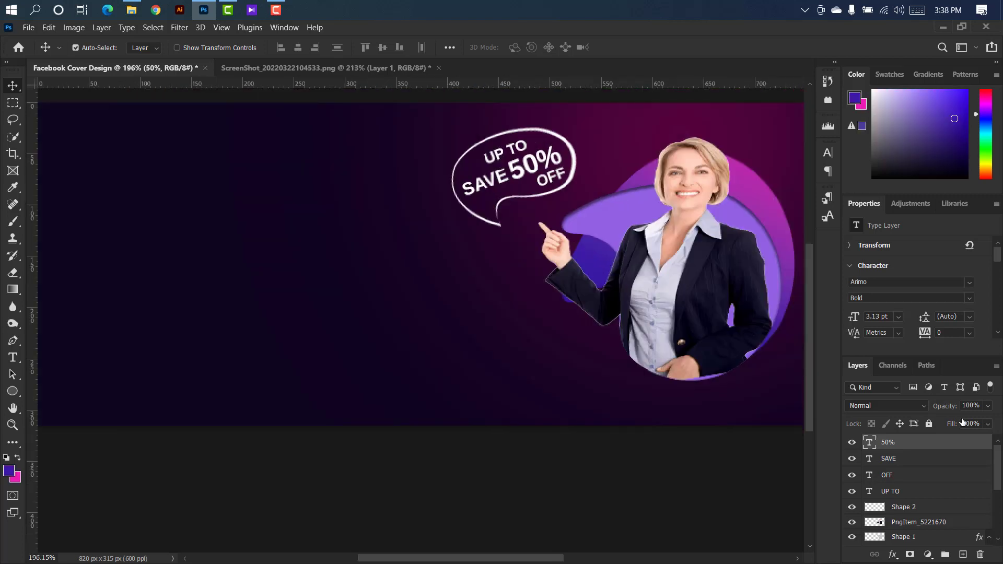
{"action": "double_click", "coordinate": [961, 442]}
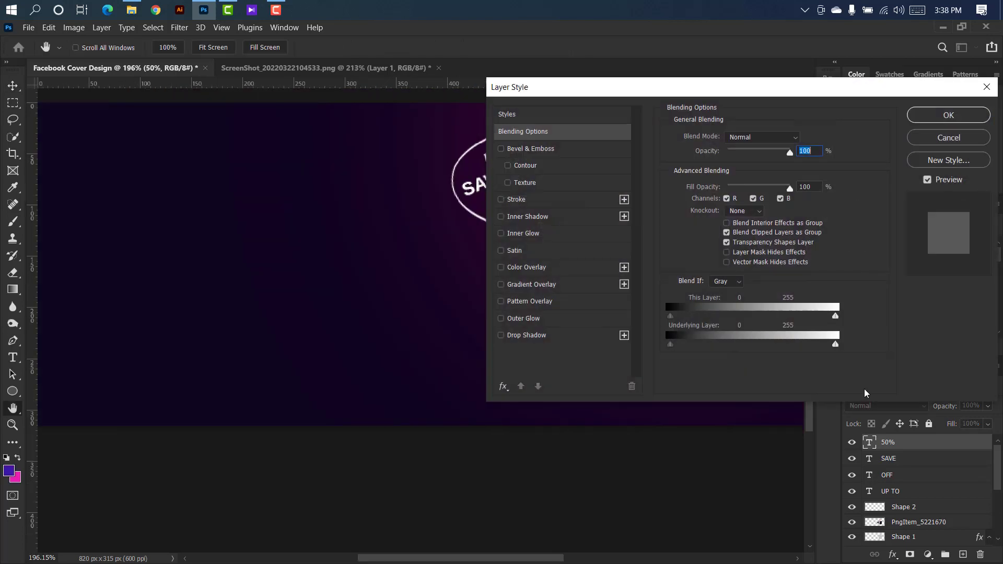
{"action": "left_click_drag", "start_coordinate": [613, 90], "coordinate": [789, 77]}
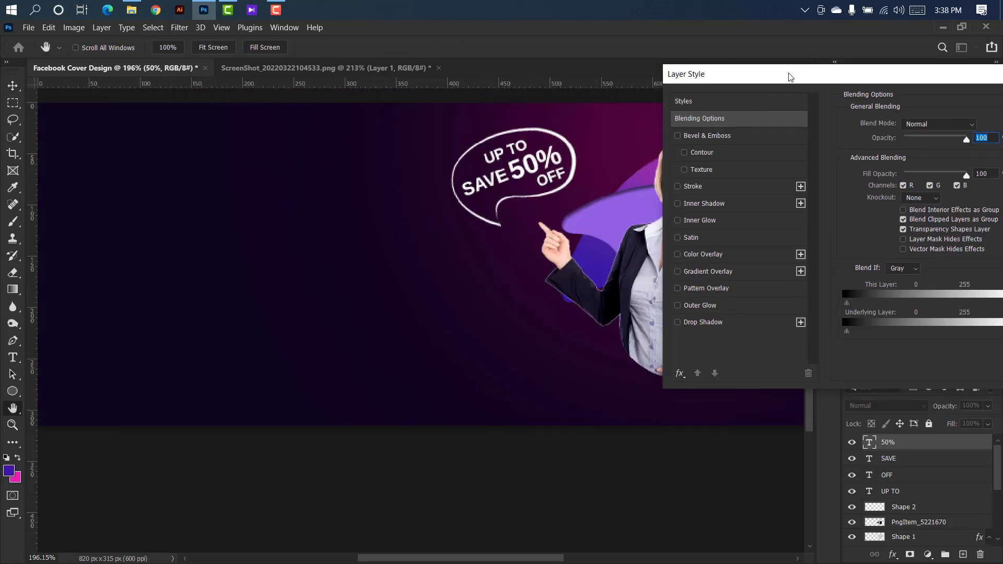
{"action": "left_click", "coordinate": [739, 272]}
Change the overlay gradient's magenta end stop to bright red by pasting the copied color code
{"action": "left_click", "coordinate": [925, 154]}
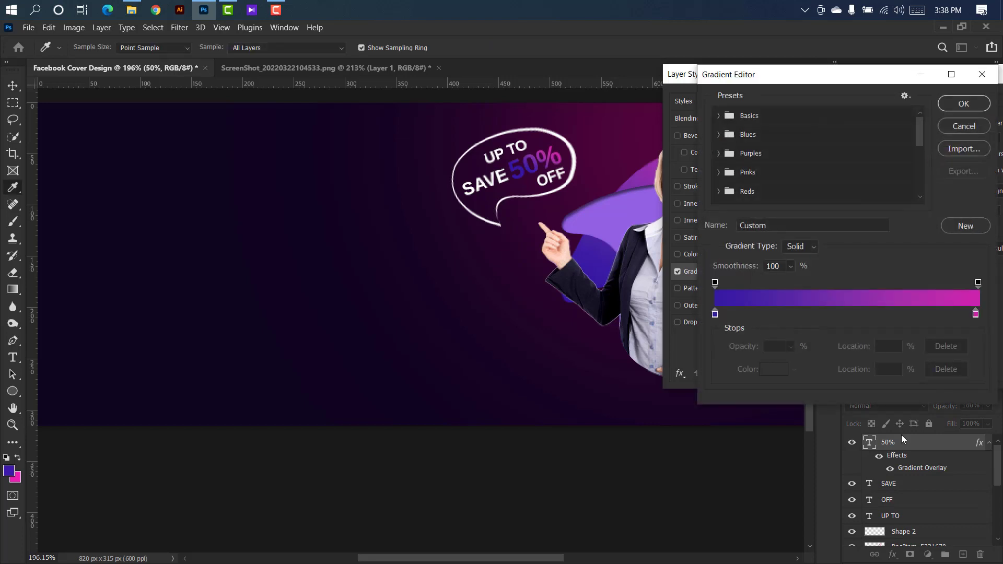
{"action": "left_click", "coordinate": [975, 314]}
{"action": "double_click", "coordinate": [975, 314]}
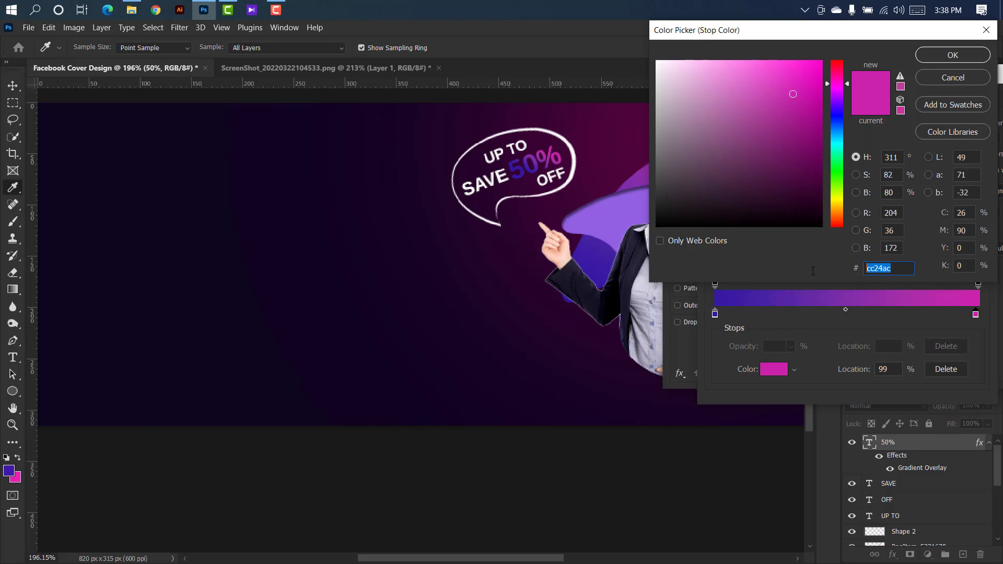
{"action": "key", "text": "ctrl+v"}
{"action": "left_click", "coordinate": [953, 55]}
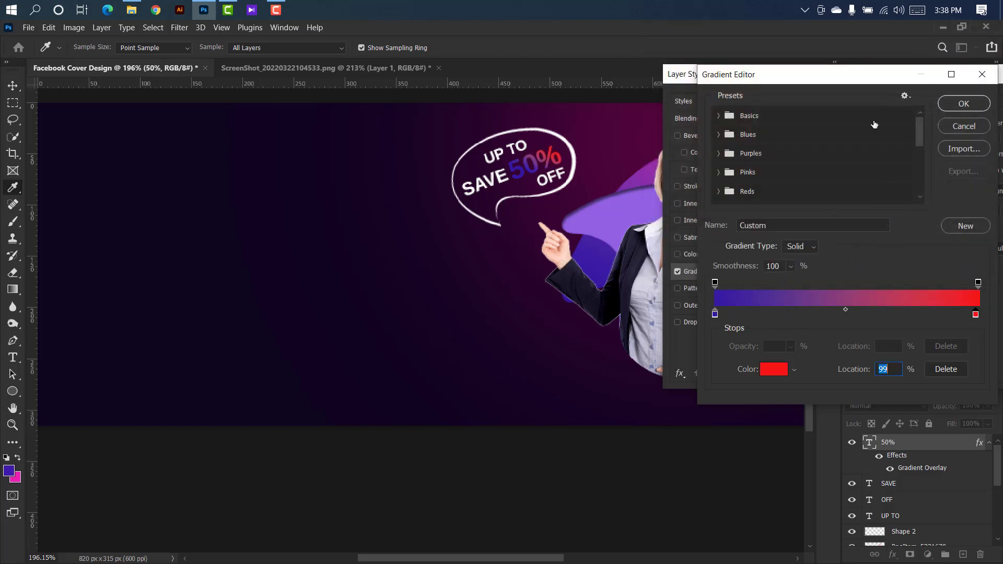
{"action": "left_click", "coordinate": [954, 104]}
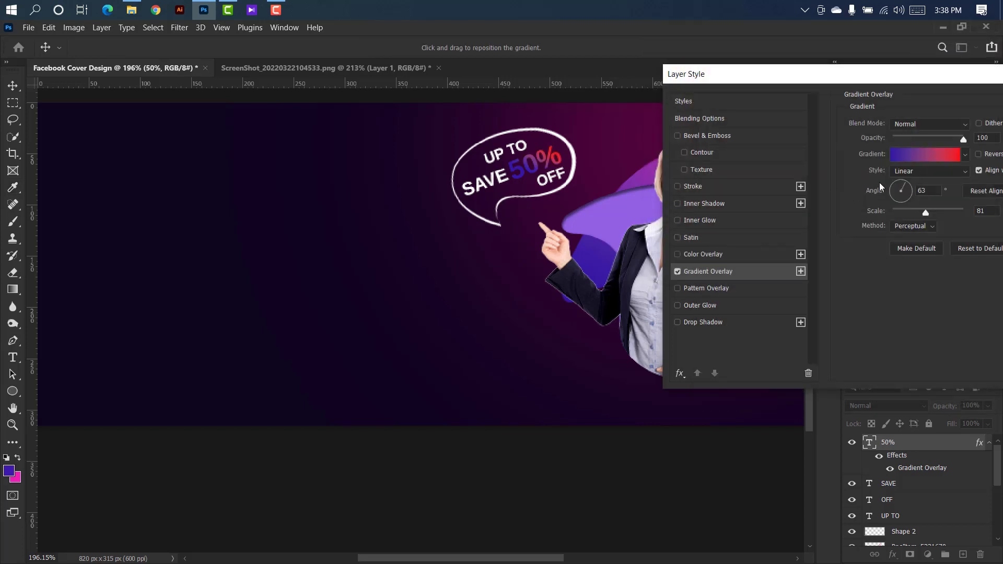
Set the gradient overlay's angle to -51° and its scale to 47%, and apply the layer style
{"action": "left_click", "coordinate": [910, 192]}
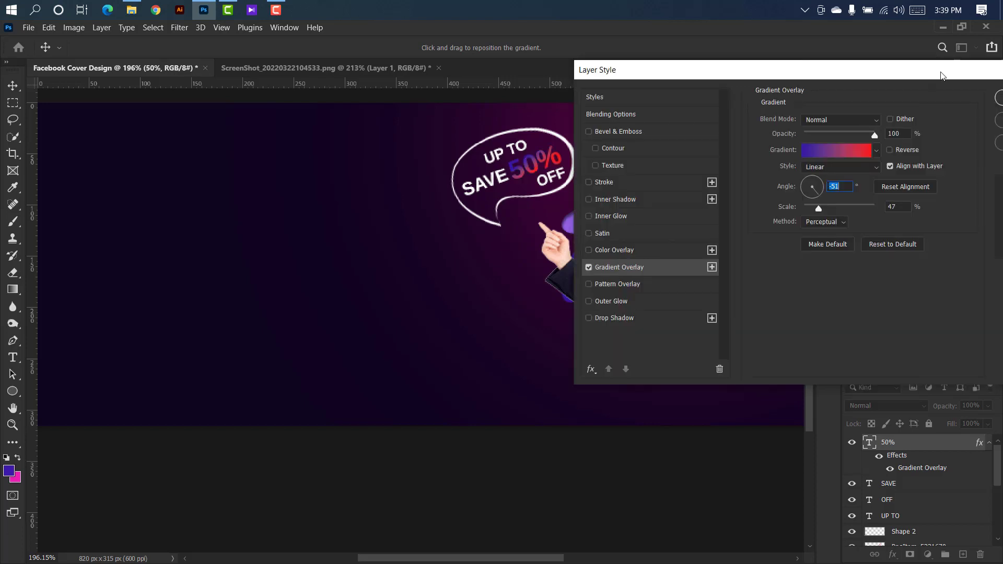
{"action": "left_click_drag", "start_coordinate": [941, 76], "coordinate": [787, 79]}
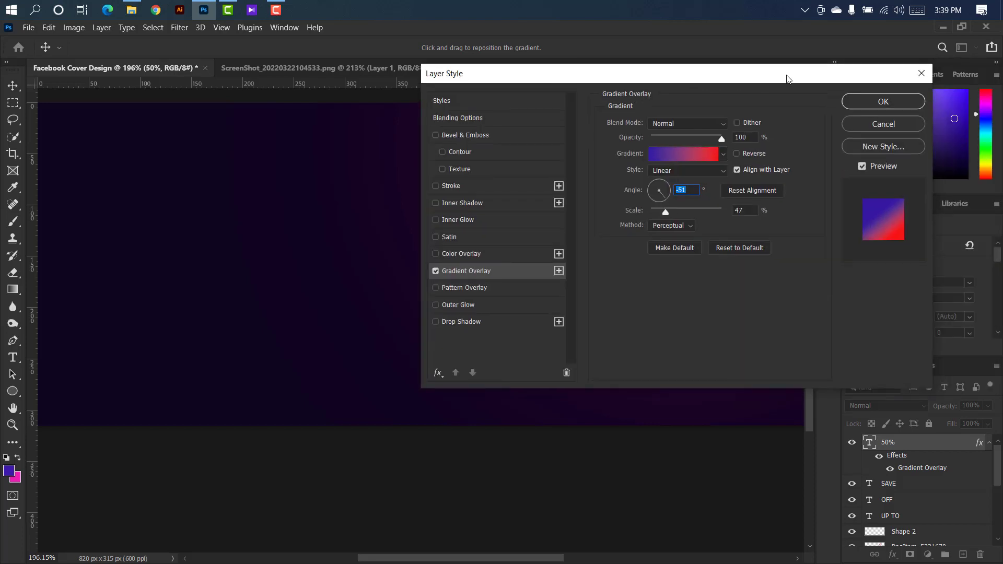
{"action": "left_click", "coordinate": [886, 105]}
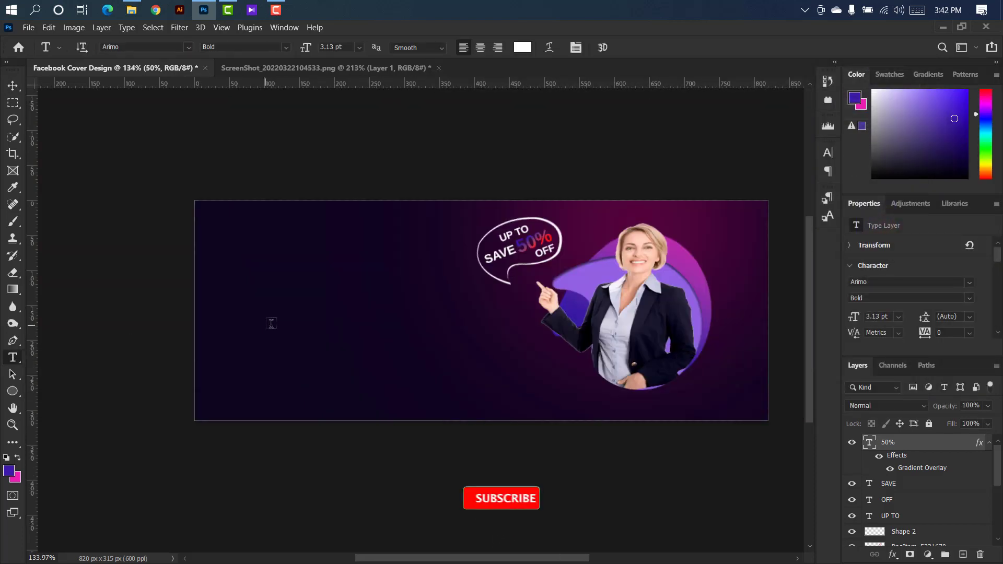
Add the text "BUSINESS" in white Arimo Bold 3 pt on the empty dark area of the cover
{"action": "left_click", "coordinate": [277, 305]}
{"action": "type", "text": "BUSINESS"}
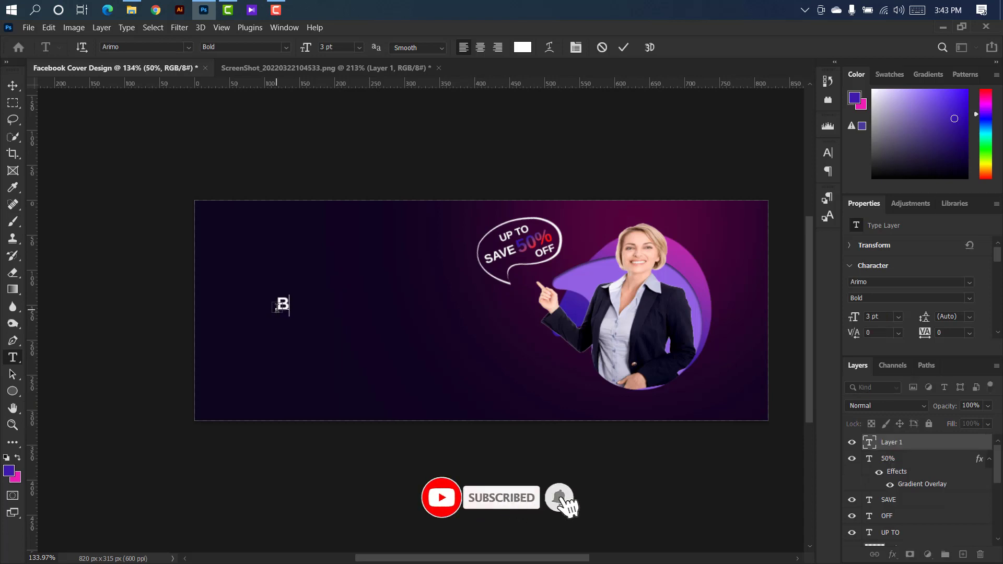
{"action": "left_click", "coordinate": [623, 47]}
Apply faux italic to the BUSINESS text, keeping the Arimo Bold font
{"action": "left_click", "coordinate": [827, 154]}
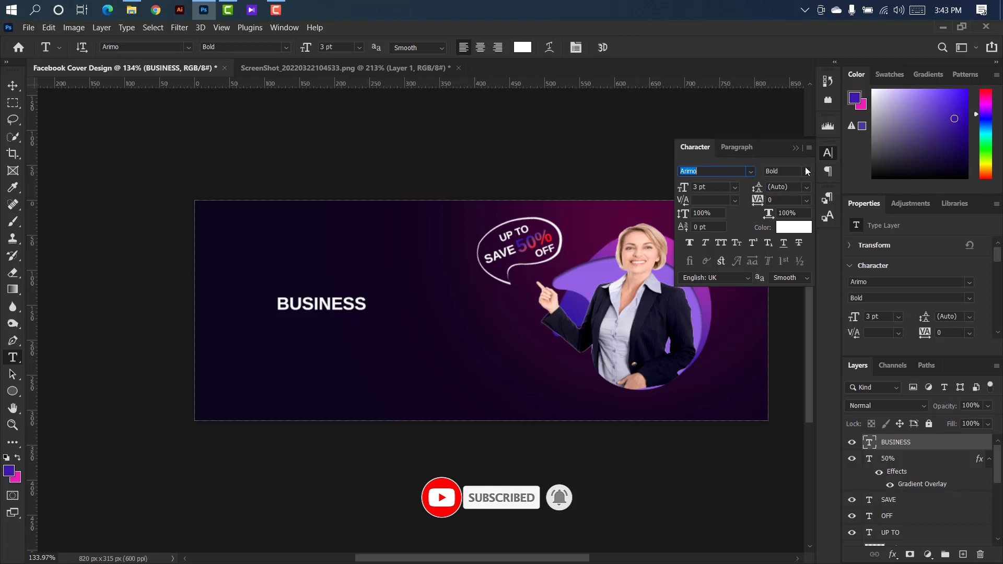
{"action": "left_click", "coordinate": [751, 172]}
{"action": "left_click", "coordinate": [730, 211]}
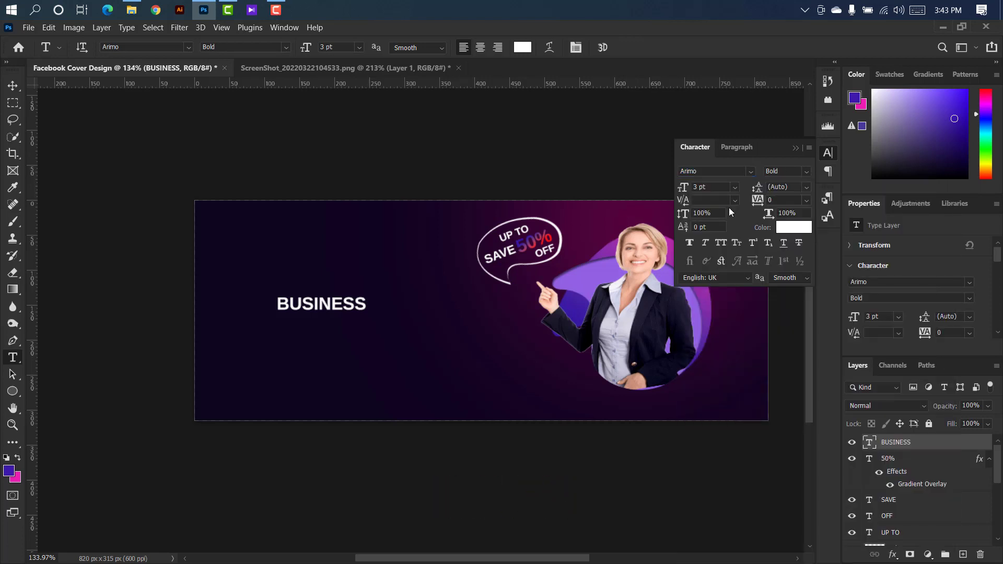
{"action": "left_click", "coordinate": [706, 243]}
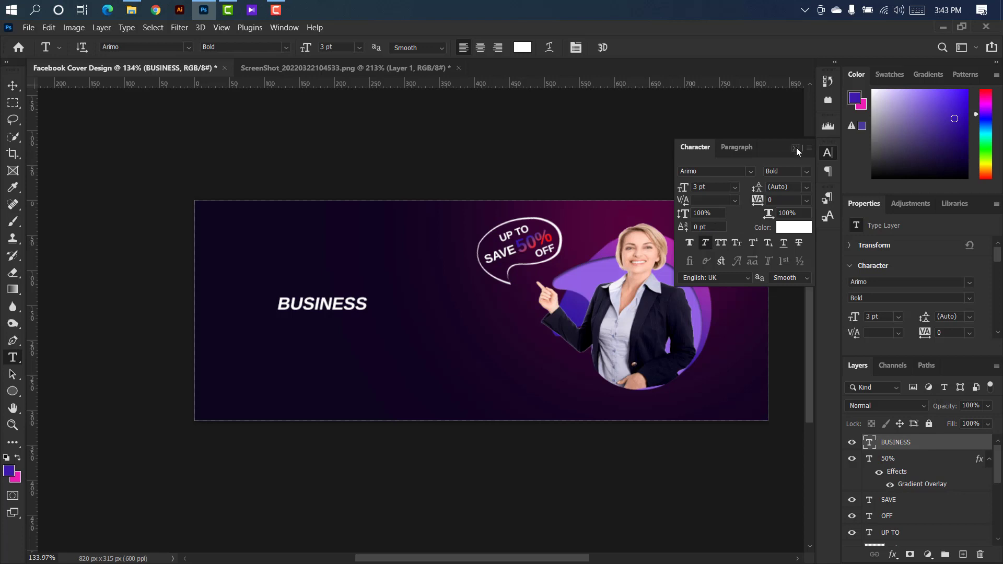
{"action": "left_click", "coordinate": [796, 150]}
Scale the BUSINESS text up to about 169%
{"action": "scroll", "coordinate": [365, 300], "scroll_direction": "up", "scroll_amount": 2}
{"action": "key", "text": "ctrl+t"}
{"action": "left_click_drag", "start_coordinate": [370, 287], "coordinate": [393, 307]}
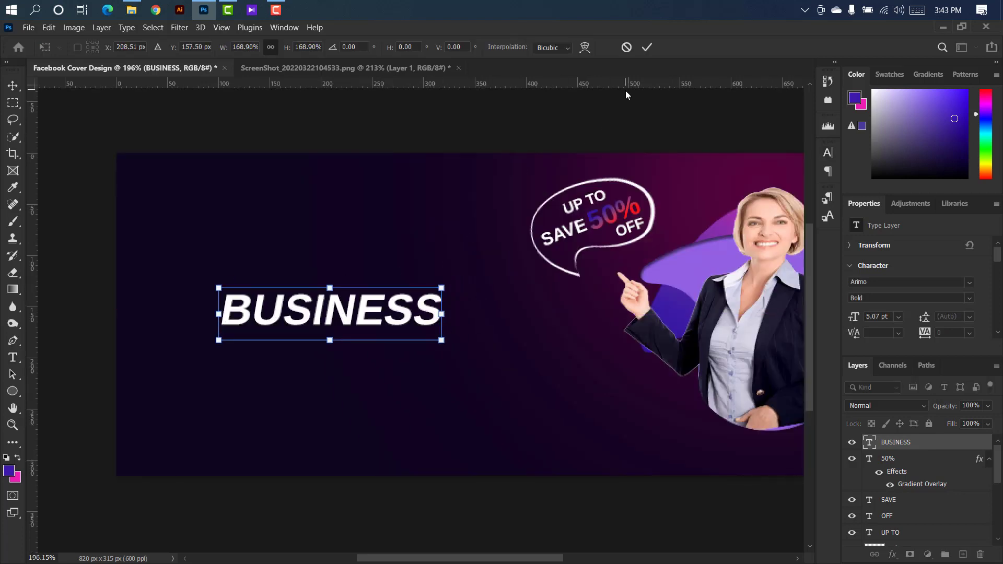
{"action": "left_click", "coordinate": [646, 48]}
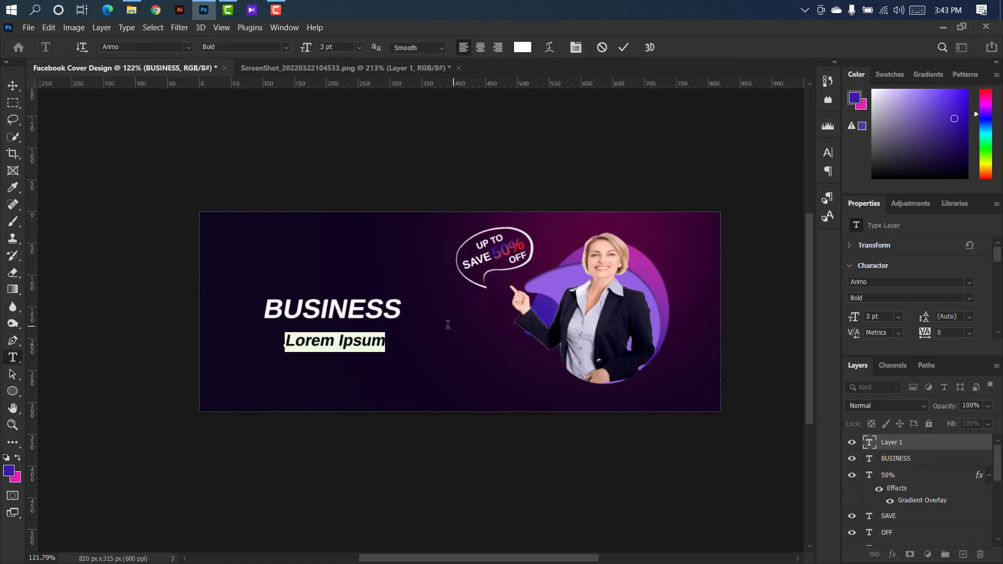
Add the text "WITH US" at 3 pt below BUSINESS and scale it up to about 108%
{"action": "type", "text": "WITH"}
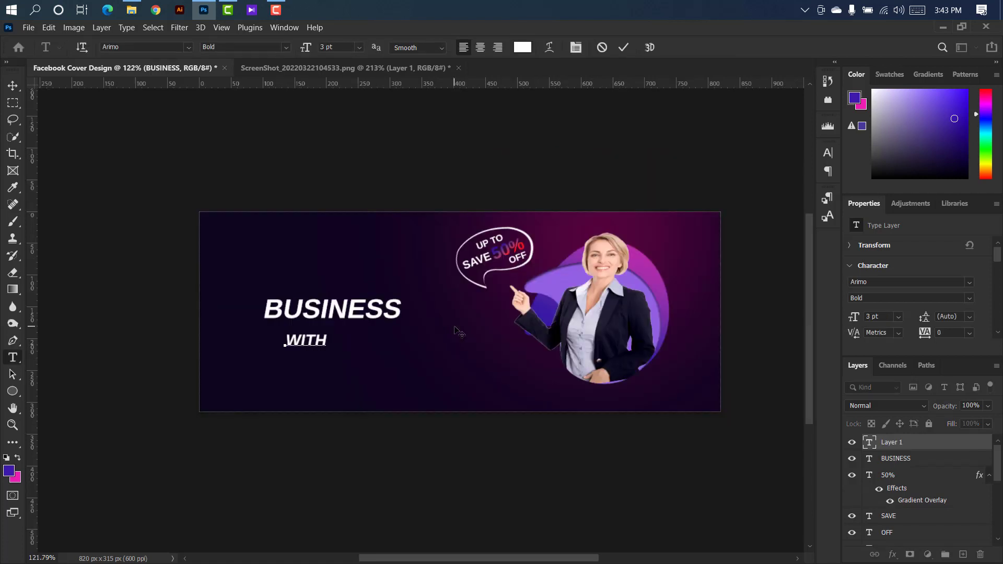
{"action": "type", "text": " US"}
{"action": "left_click", "coordinate": [623, 48]}
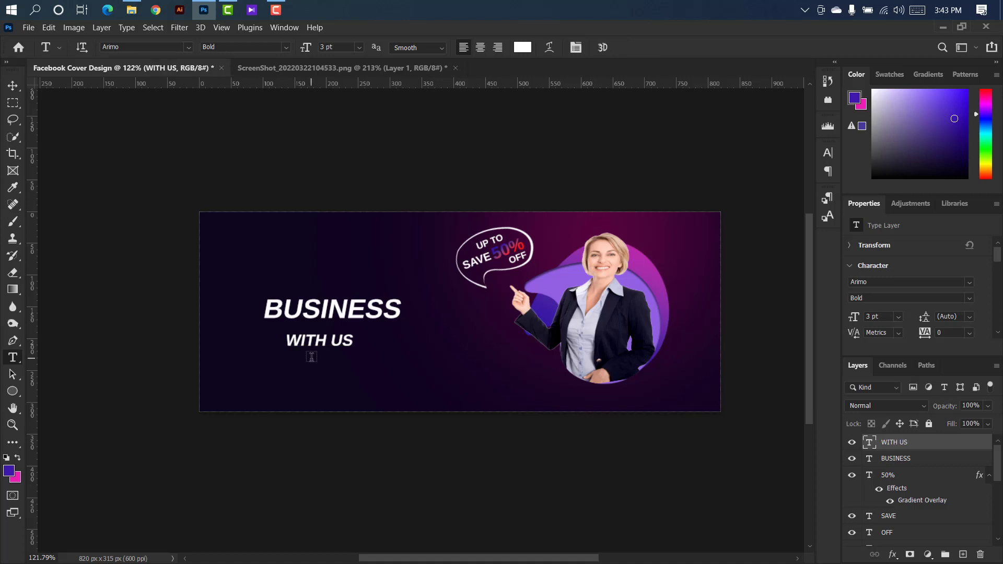
{"action": "key", "text": "ctrl+t"}
{"action": "left_click_drag", "start_coordinate": [353, 352], "coordinate": [359, 356]}
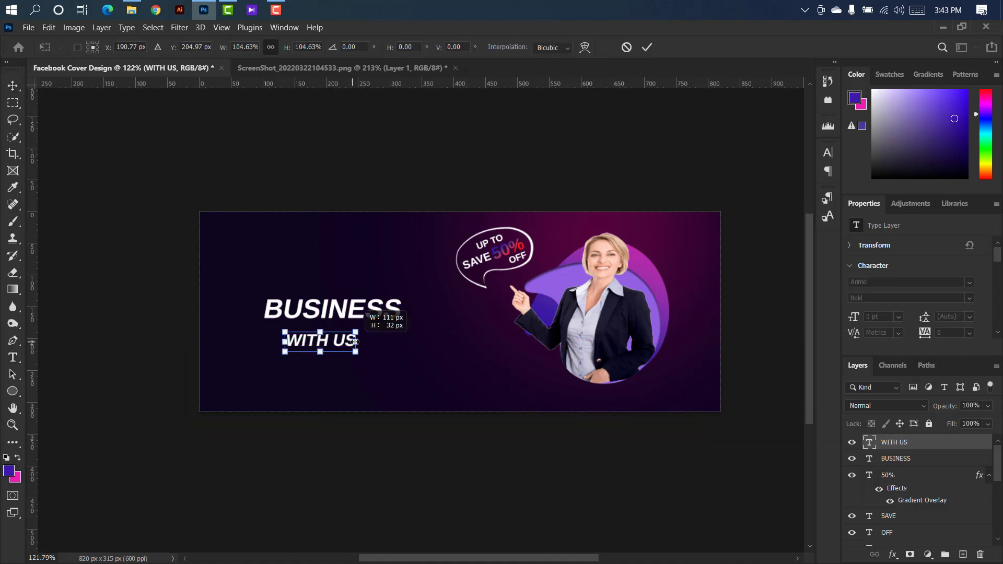
{"action": "left_click", "coordinate": [647, 48]}
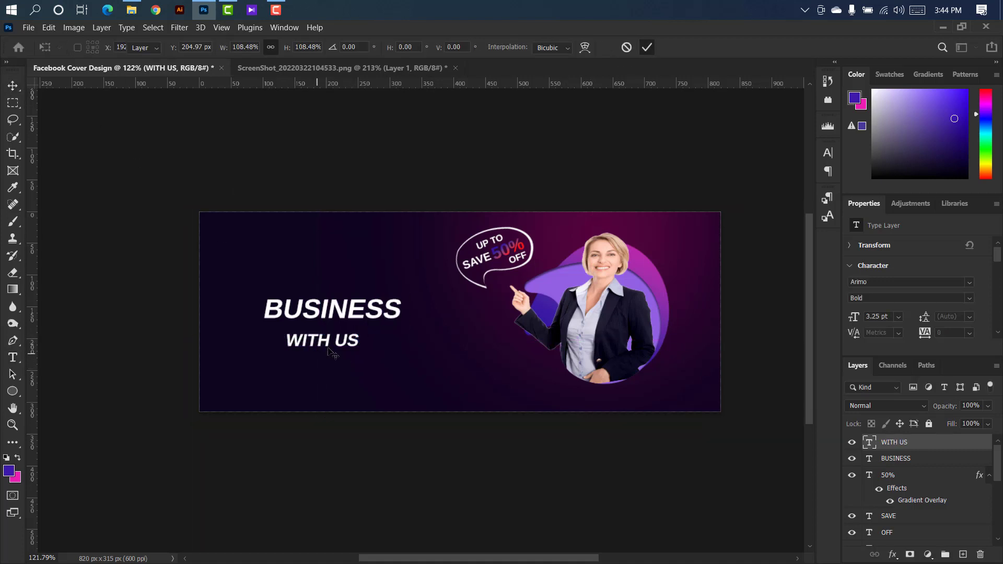
Draw a purple rectangle about 171 × 42 px over the WITH US text and place its layer behind that text
{"action": "left_click", "coordinate": [13, 391]}
{"action": "left_click", "coordinate": [60, 392]}
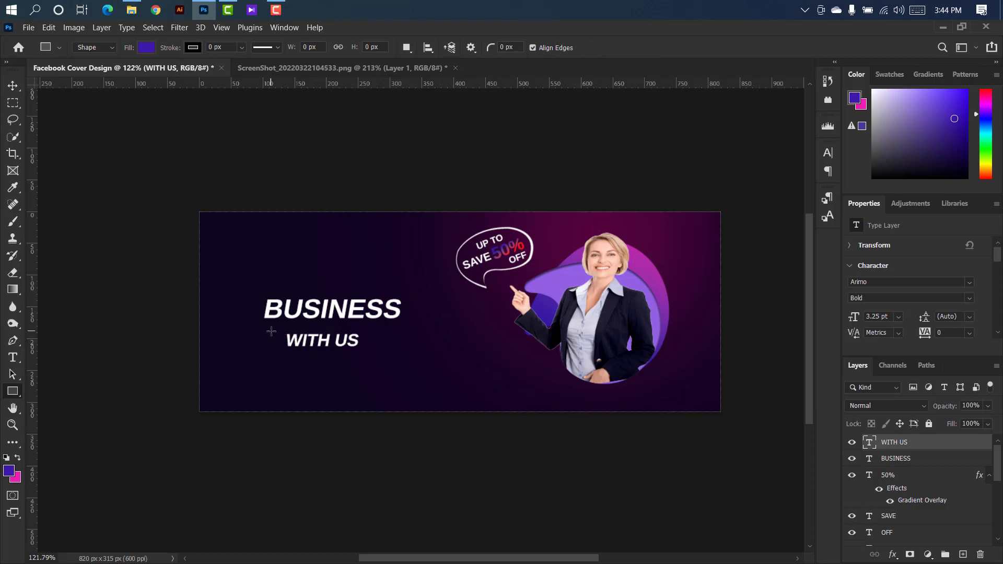
{"action": "left_click_drag", "start_coordinate": [270, 331], "coordinate": [378, 357]}
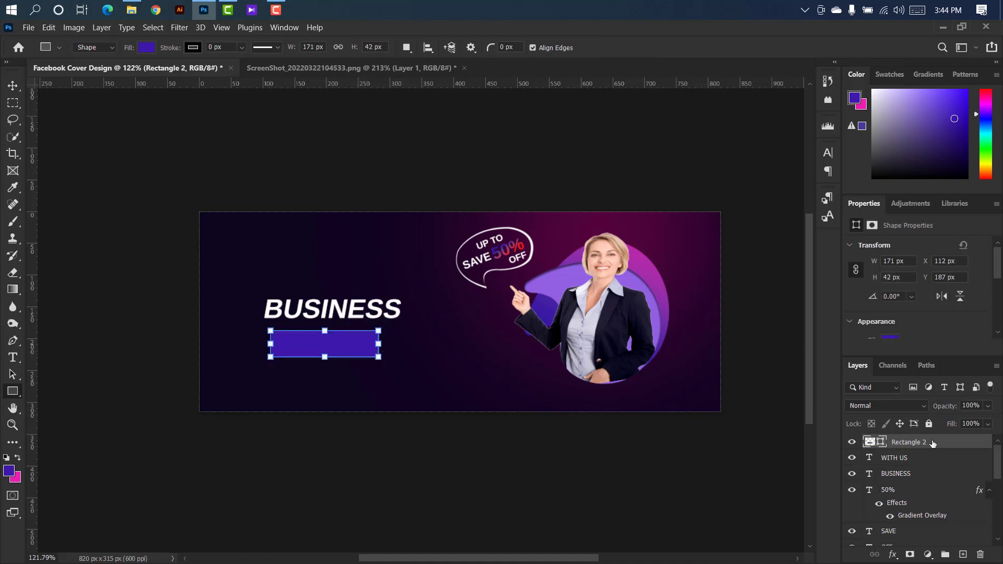
{"action": "key", "text": "ctrl+bracketleft"}
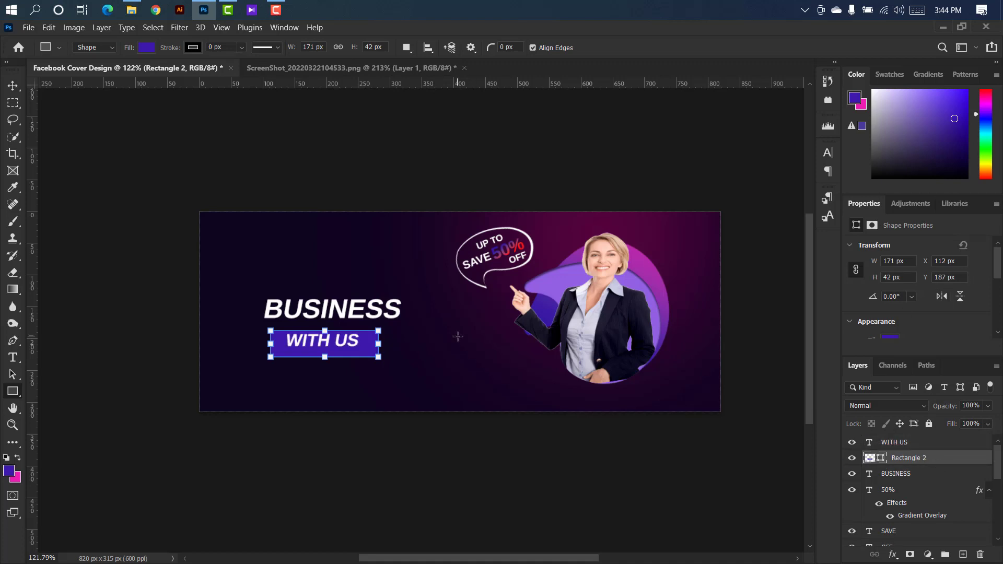
Start a Skew transform on the purple rectangle behind WITH US
{"action": "scroll", "coordinate": [315, 348], "scroll_direction": "up", "scroll_amount": 5}
{"action": "right_click", "coordinate": [255, 325]}
{"action": "key", "text": "Escape"}
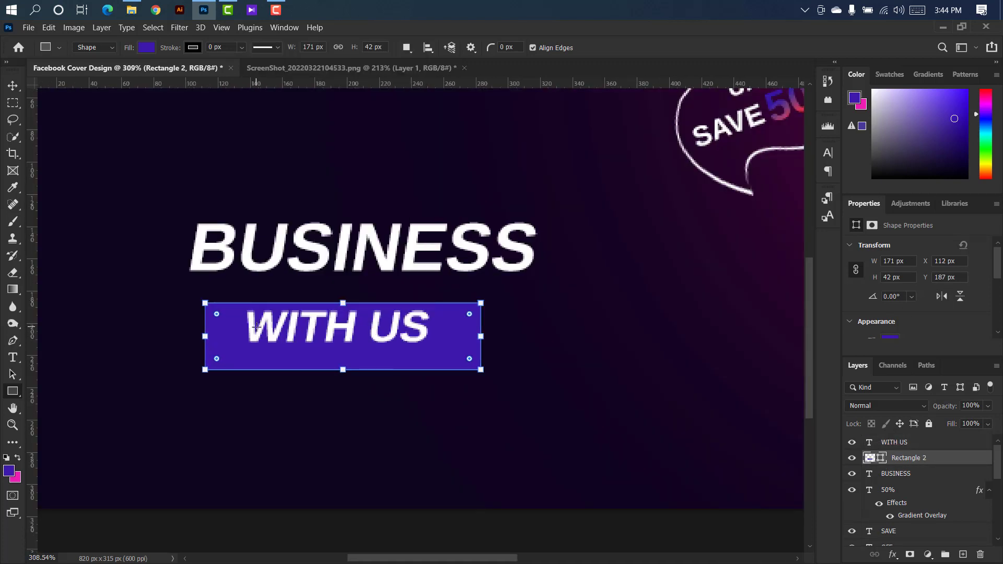
{"action": "key", "text": "ctrl+t"}
{"action": "right_click", "coordinate": [297, 329]}
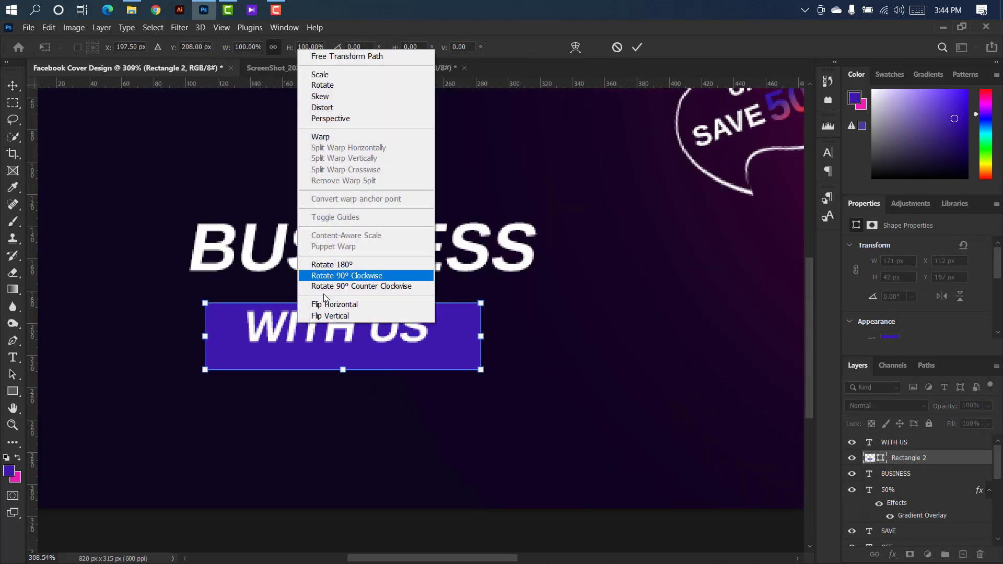
{"action": "left_click", "coordinate": [345, 101]}
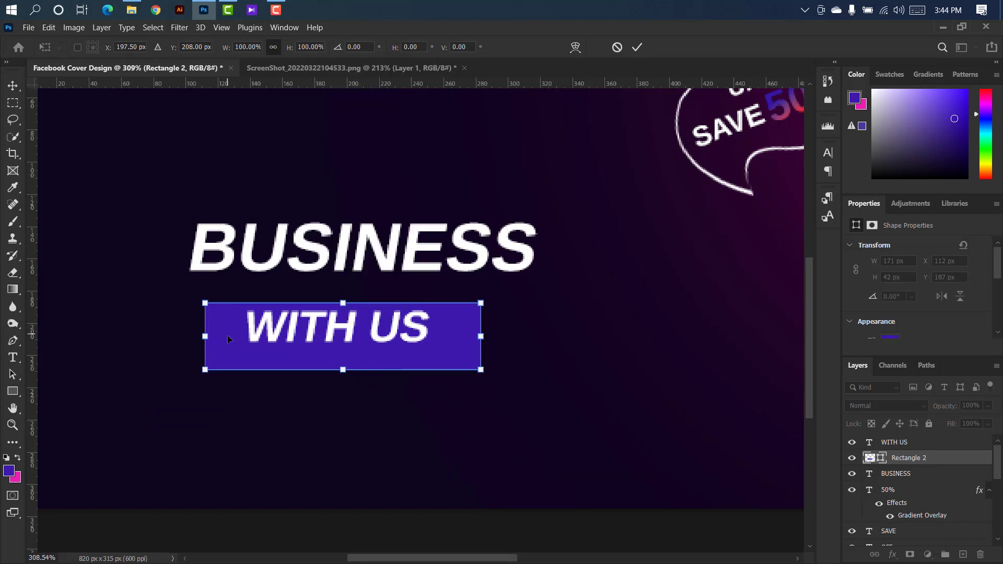
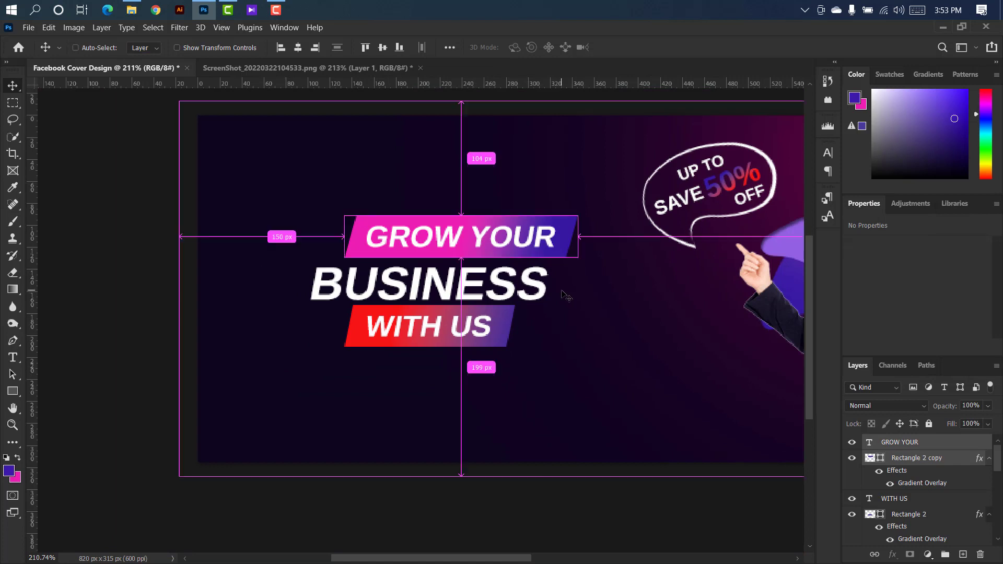
Shift the GROW YOUR text and its gradient rectangle slightly to the left above BUSINESS
{"action": "key", "text": "ctrl+t"}
{"action": "mouse_move", "coordinate": [534, 239]}
{"action": "left_mouse_down"}
{"action": "mouse_move", "coordinate": [506, 238]}
{"action": "mouse_move", "coordinate": [515, 238]}
{"action": "left_mouse_up"}
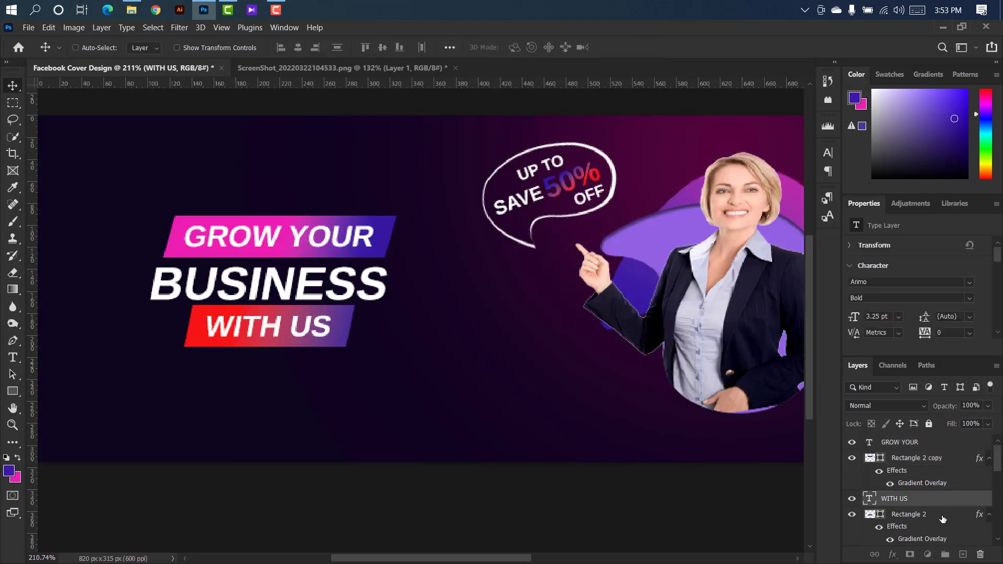
Scale the BUSINESS text up to about 6.5 pt, centred between the two gradient banners
{"action": "left_click", "coordinate": [896, 522]}
{"action": "key", "text": "ctrl+t"}
{"action": "mouse_move", "coordinate": [387, 288]}
{"action": "left_mouse_down"}
{"action": "mouse_move", "coordinate": [456, 287]}
{"action": "mouse_move", "coordinate": [370, 282]}
{"action": "left_mouse_up"}
{"action": "left_click", "coordinate": [648, 48]}
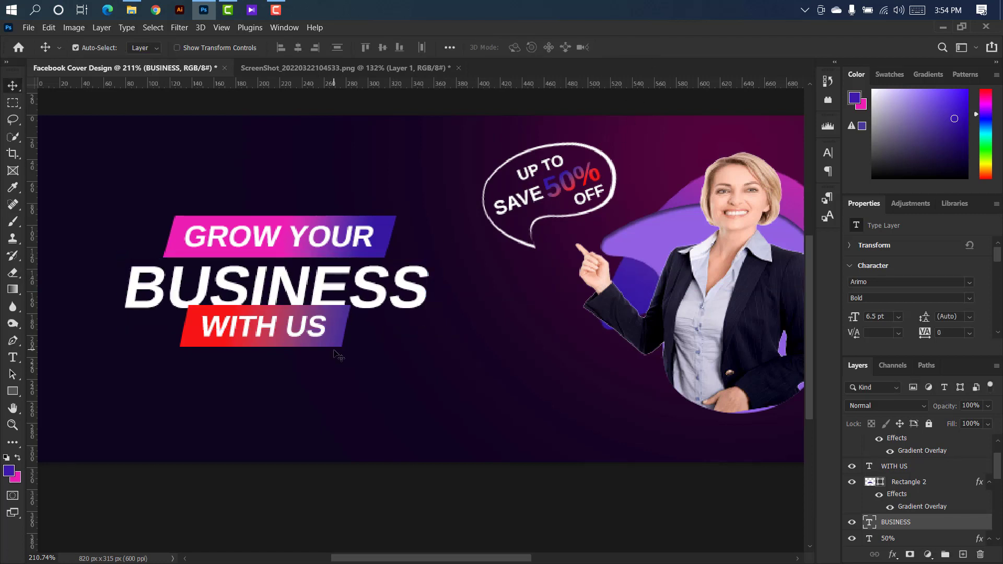
Nudge the WITH US text and its red gradient rectangle down together, clear of the BUSINESS text
{"action": "scroll", "coordinate": [919, 470], "scroll_direction": "up", "scroll_amount": 2}
{"action": "left_click", "coordinate": [927, 443]}
{"action": "left_click", "coordinate": [931, 459], "text": "shift"}
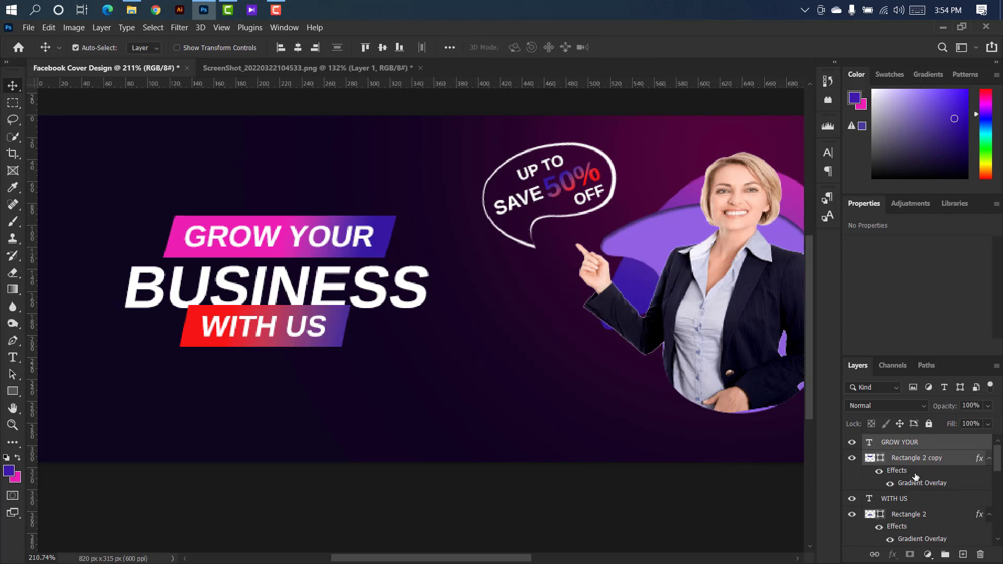
{"action": "left_click", "coordinate": [909, 498]}
{"action": "left_click", "coordinate": [919, 514], "text": "shift"}
{"action": "key", "text": "Down"}
{"action": "key", "text": "Down"}
{"action": "key", "text": "Down"}
{"action": "key", "text": "Down"}
{"action": "key", "text": "Down"}
{"action": "key", "text": "Down"}
{"action": "key", "text": "Down"}
{"action": "key", "text": "Down"}
{"action": "key", "text": "Down"}
{"action": "key", "text": "Down"}
{"action": "key", "text": "Down"}
{"action": "key", "text": "Down"}
{"action": "key", "text": "Down"}
{"action": "key", "text": "Down"}
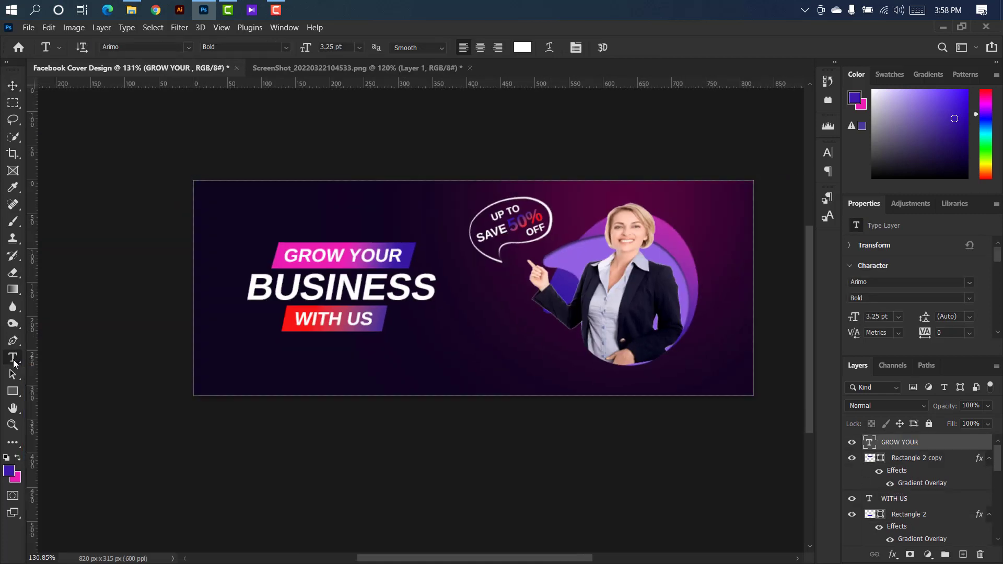
Add the tagline "Have an Idea or Project?" at 3 pt below the WITH US banner
{"action": "right_click", "coordinate": [13, 358]}
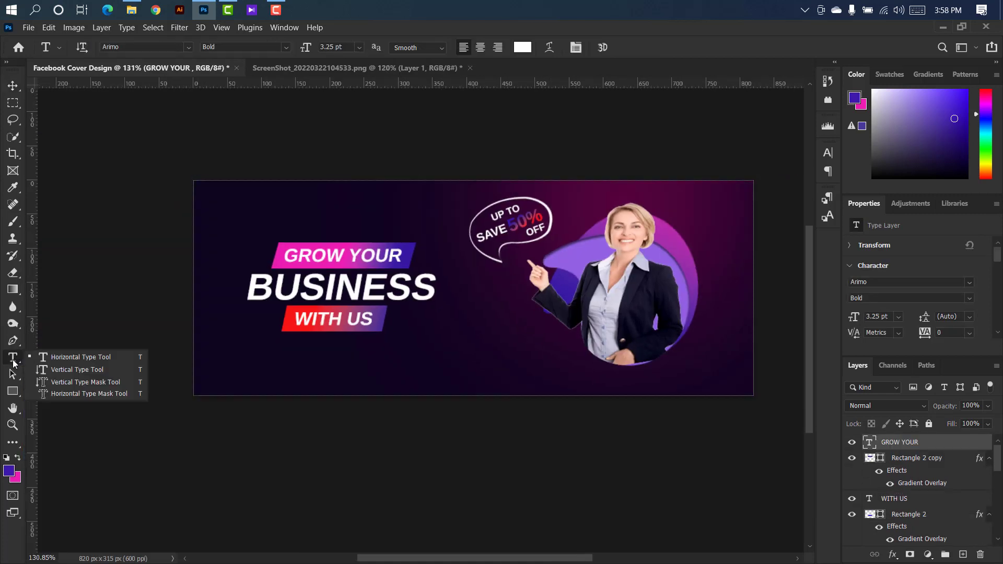
{"action": "left_click", "coordinate": [95, 352]}
{"action": "left_click", "coordinate": [283, 350]}
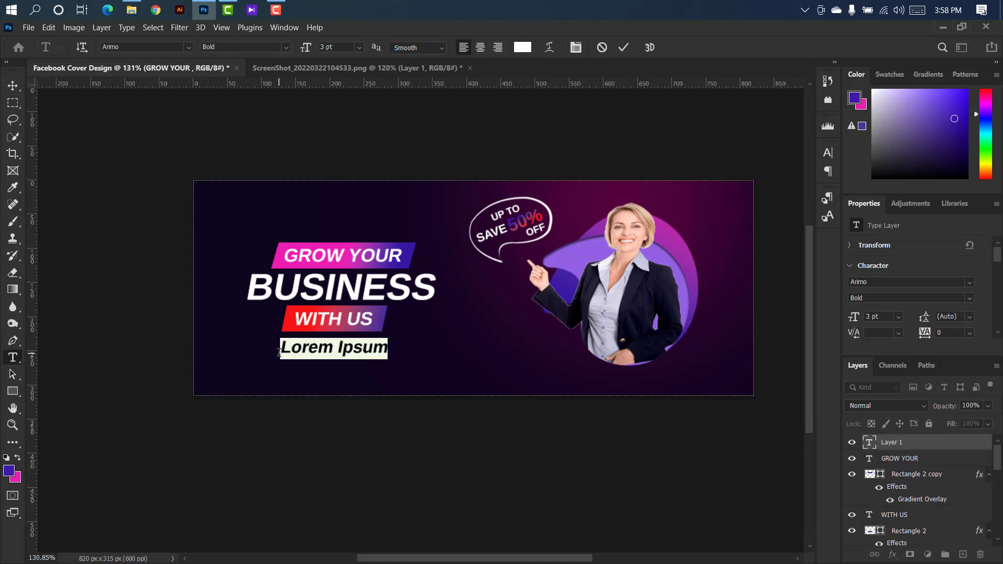
{"action": "key", "text": "BackSpace"}
{"action": "type", "text": "Have a"}
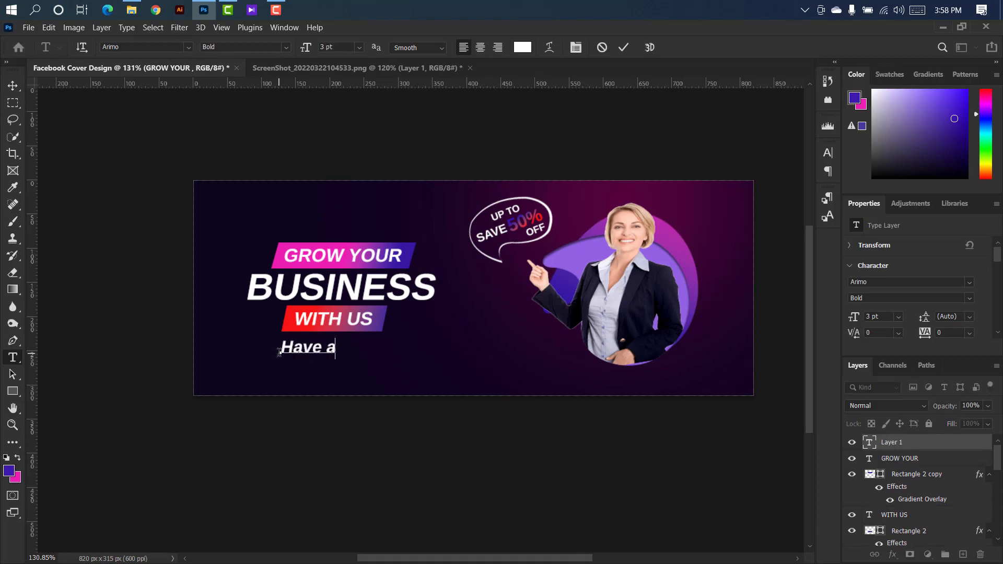
{"action": "type", "text": "n Idea or Project?"}
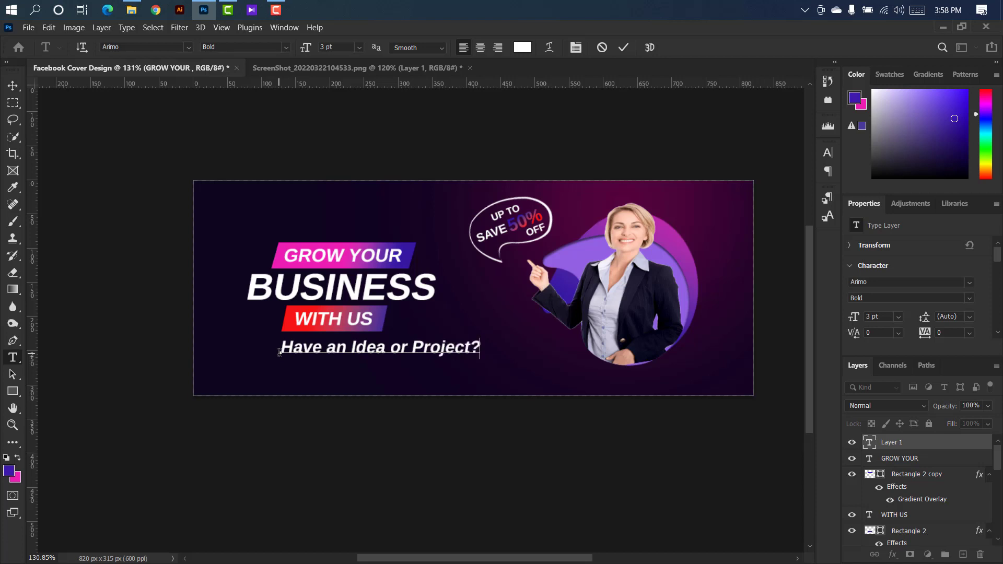
{"action": "left_click", "coordinate": [623, 47]}
Change the tagline's font to Brush Script MT
{"action": "left_click", "coordinate": [829, 154]}
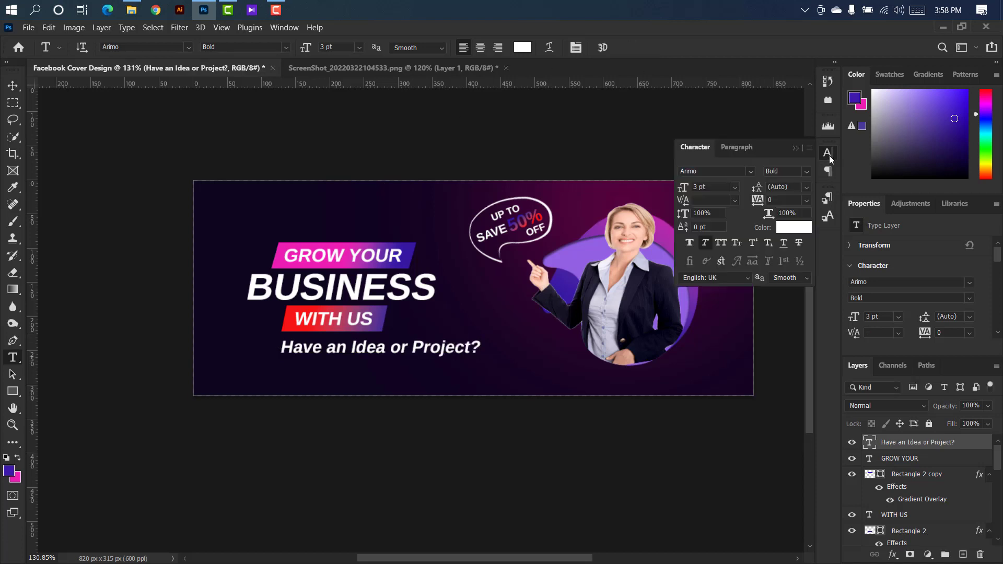
{"action": "left_click", "coordinate": [750, 172]}
{"action": "key", "text": "Up"}
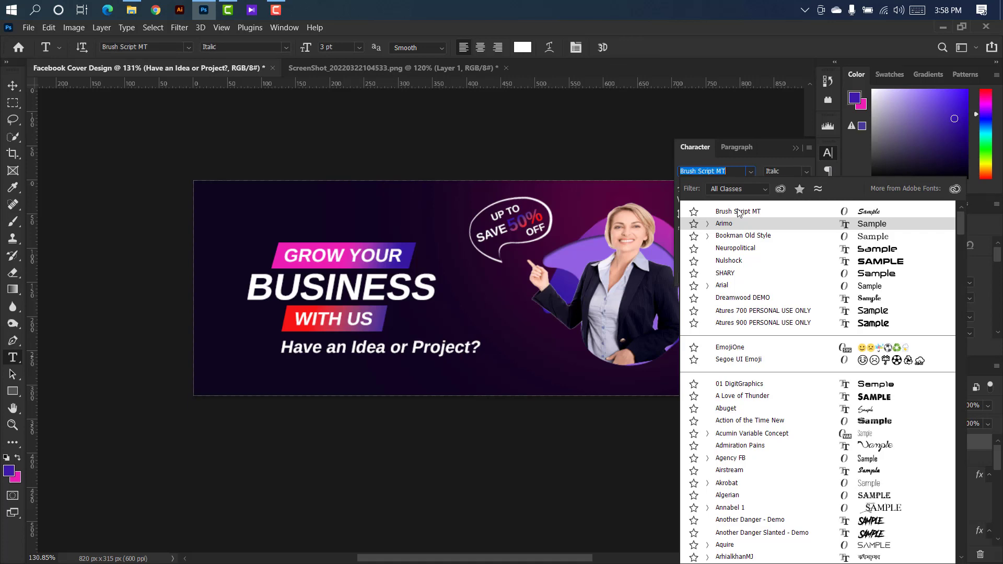
{"action": "left_click", "coordinate": [739, 212]}
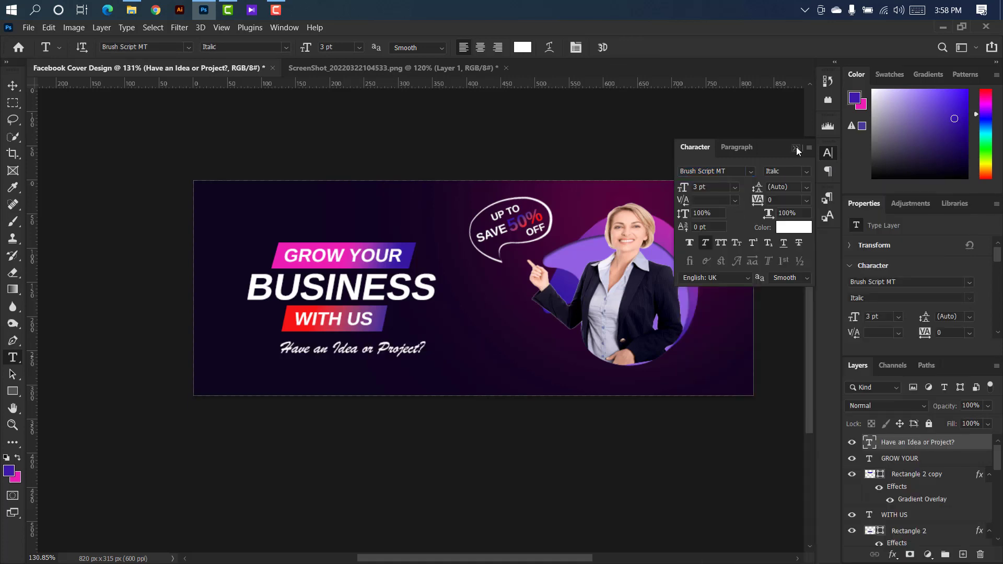
{"action": "left_click", "coordinate": [796, 148]}
Enlarge the tagline slightly and move it up and left, closer beneath the WITH US banner
{"action": "scroll", "coordinate": [359, 367], "scroll_direction": "up", "scroll_amount": 4}
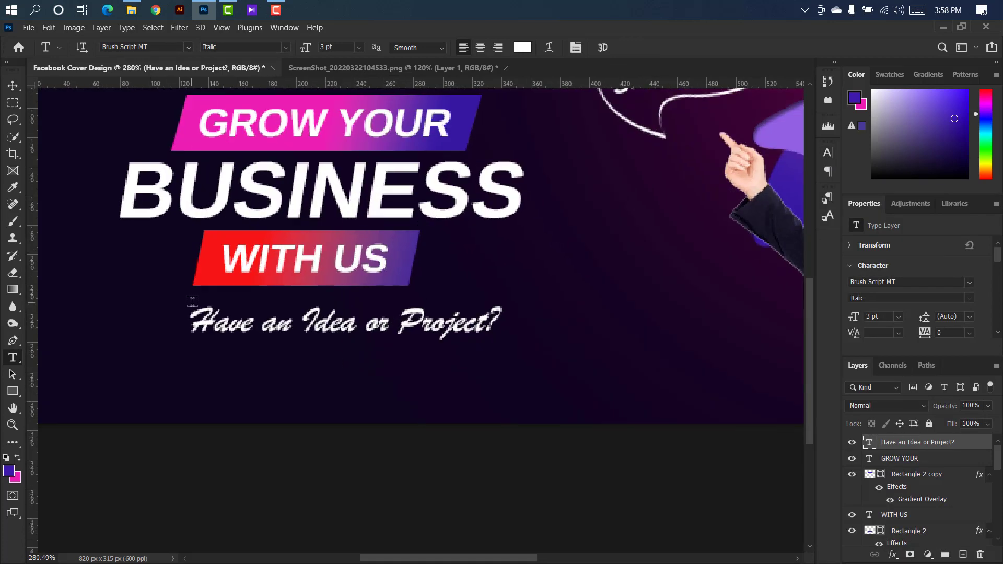
{"action": "left_click", "coordinate": [12, 86]}
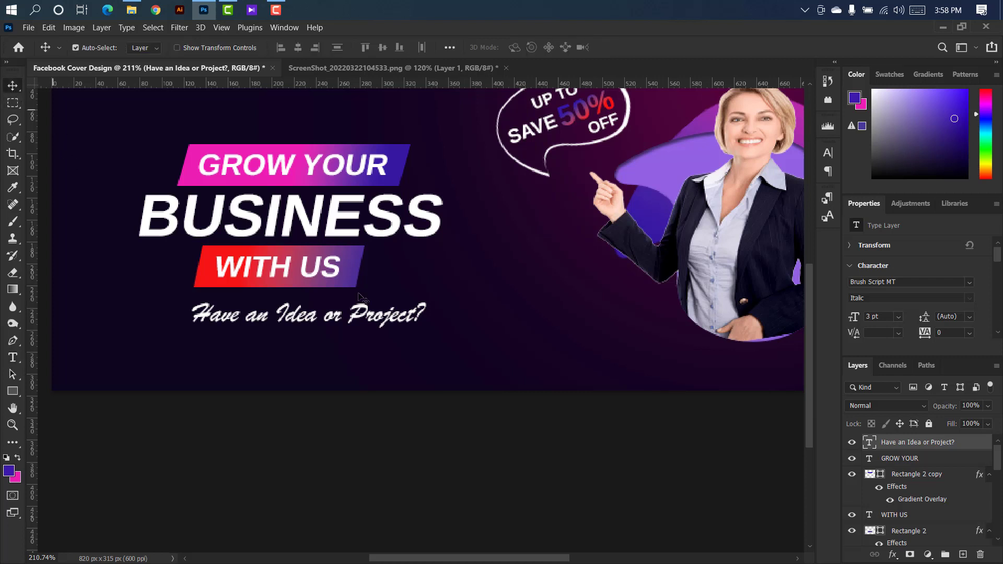
{"action": "key", "text": "ctrl+t"}
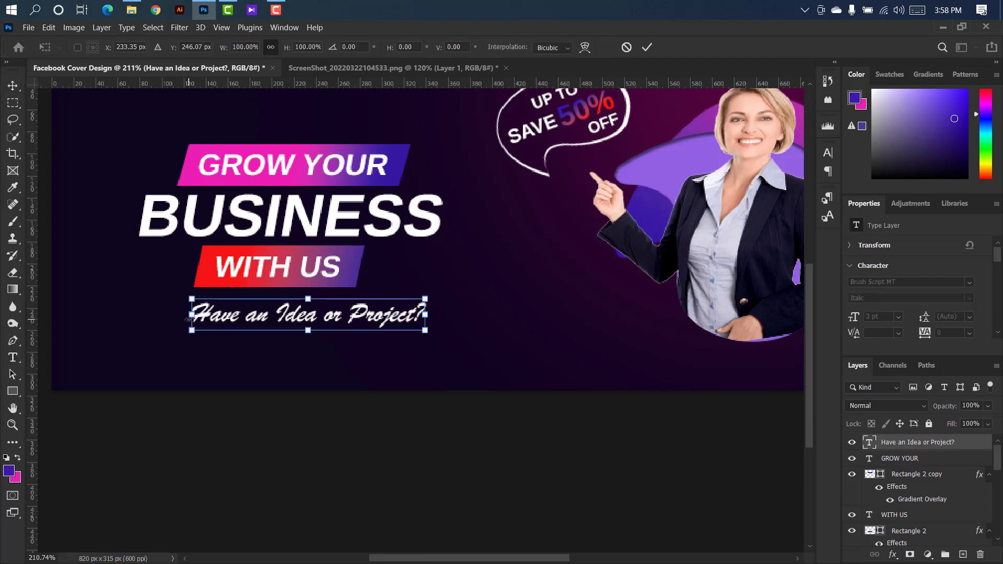
{"action": "left_click_drag", "start_coordinate": [188, 316], "coordinate": [177, 315]}
{"action": "left_click_drag", "start_coordinate": [358, 317], "coordinate": [348, 308]}
{"action": "key", "text": "Return"}
Rotate all headline text, banners and the tagline together by about -18°, scaled to about 93%, and group them
{"action": "key", "text": "ctrl+0"}
{"action": "left_click", "coordinate": [960, 479], "text": "ctrl"}
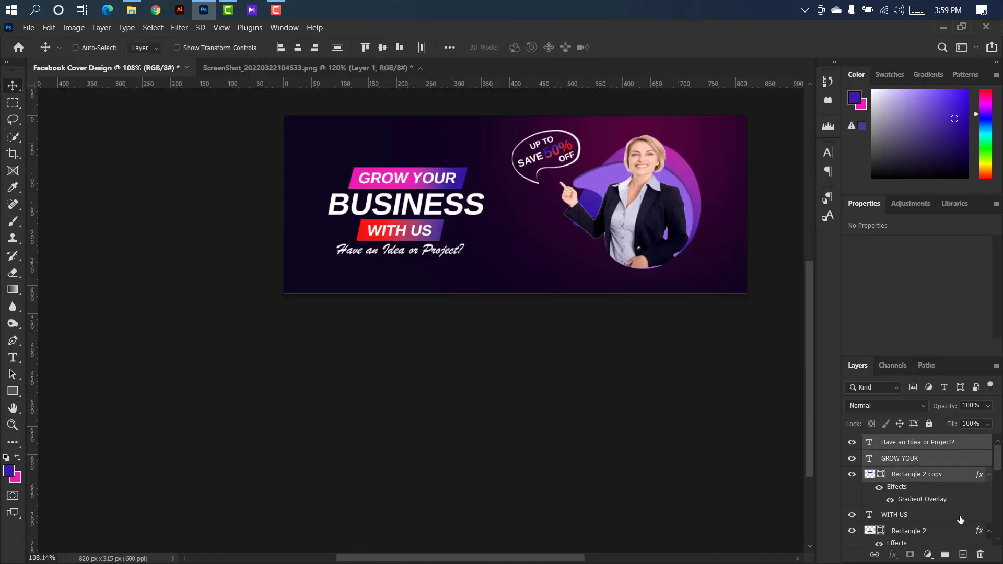
{"action": "left_click", "coordinate": [959, 517], "text": "ctrl"}
{"action": "left_click", "coordinate": [952, 532], "text": "ctrl"}
{"action": "scroll", "coordinate": [950, 538], "scroll_direction": "down", "scroll_amount": 1}
{"action": "scroll", "coordinate": [952, 530], "scroll_direction": "down", "scroll_amount": 2}
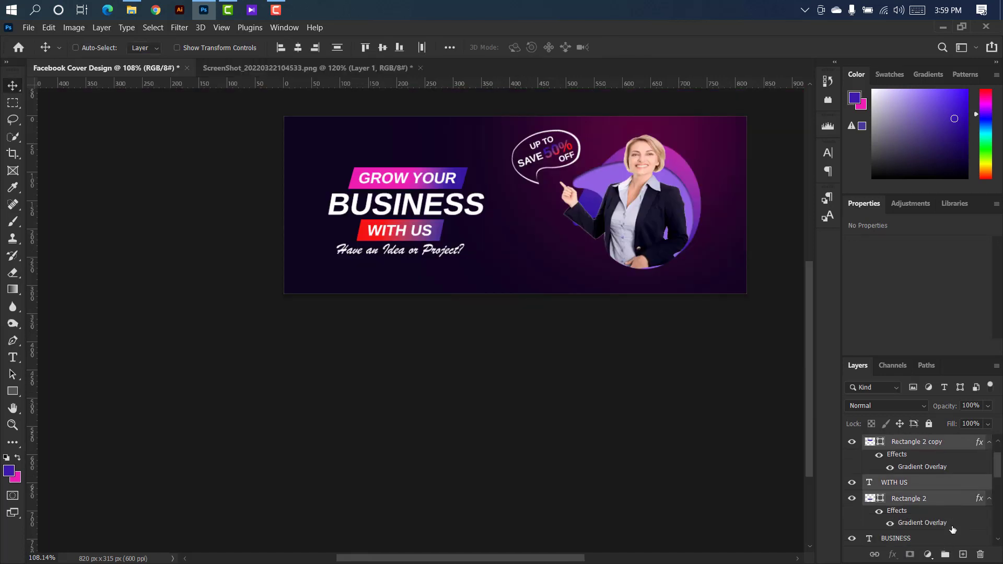
{"action": "left_click", "coordinate": [945, 522], "text": "ctrl"}
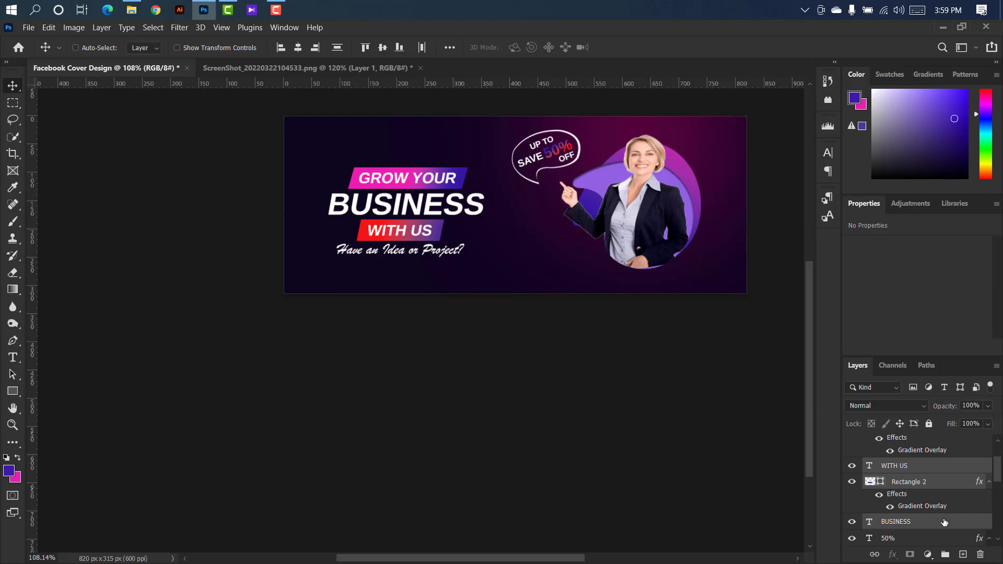
{"action": "key", "text": "ctrl+t"}
{"action": "left_click_drag", "start_coordinate": [499, 158], "coordinate": [581, 144]}
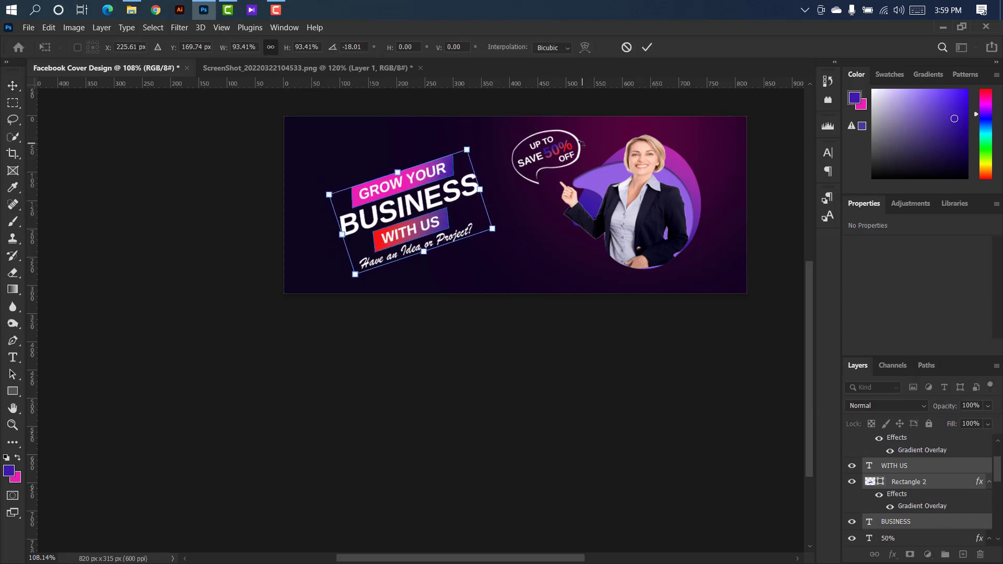
{"action": "left_click", "coordinate": [646, 48]}
{"action": "key", "text": "ctrl+g"}
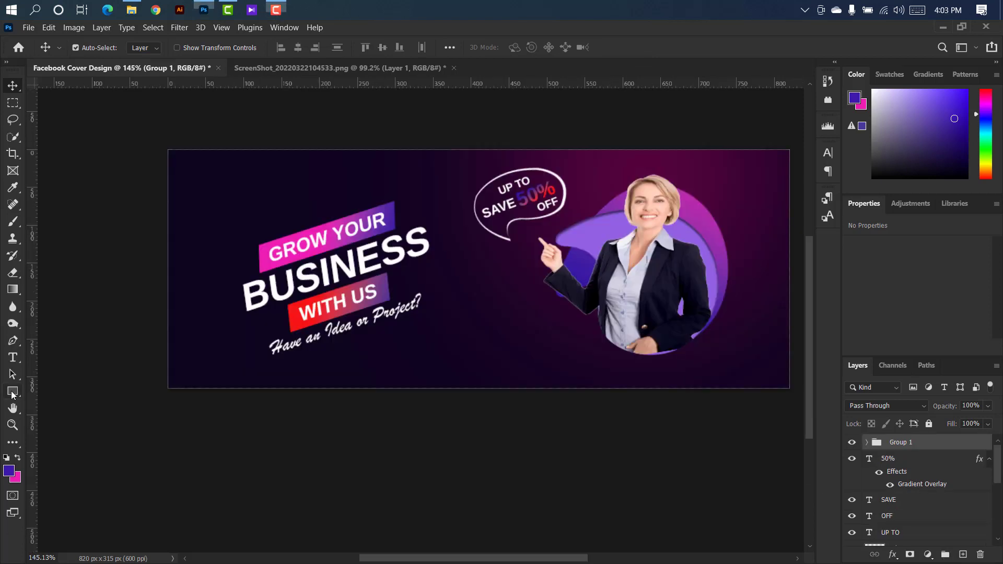
Draw a 100 × 100 px purple square below the speech bubble and rotate it 45°
{"action": "right_click", "coordinate": [18, 392]}
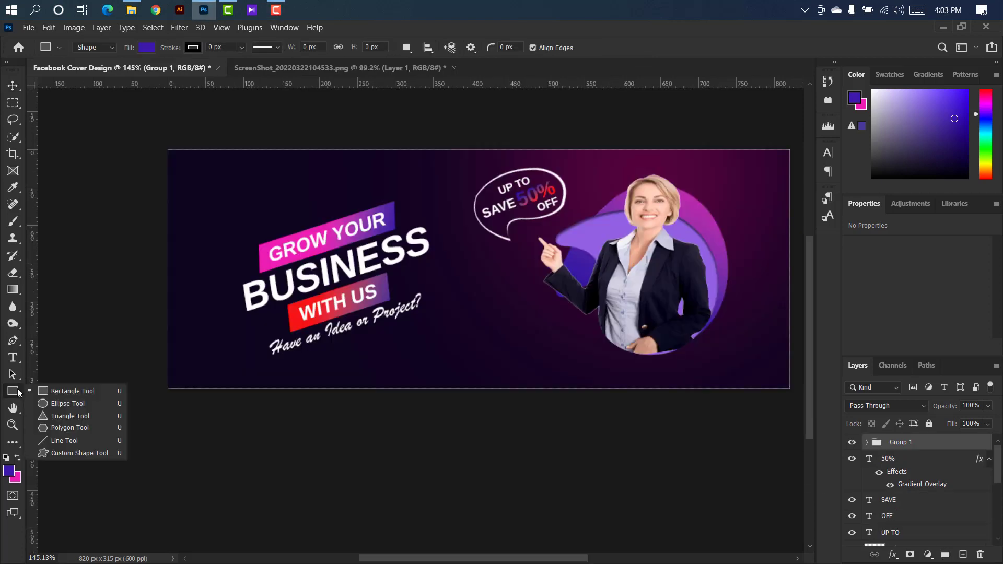
{"action": "left_click", "coordinate": [54, 391]}
{"action": "mouse_move", "coordinate": [464, 266]}
{"action": "left_mouse_down"}
{"action": "mouse_move", "coordinate": [543, 287]}
{"action": "mouse_move", "coordinate": [540, 342]}
{"action": "left_mouse_up"}
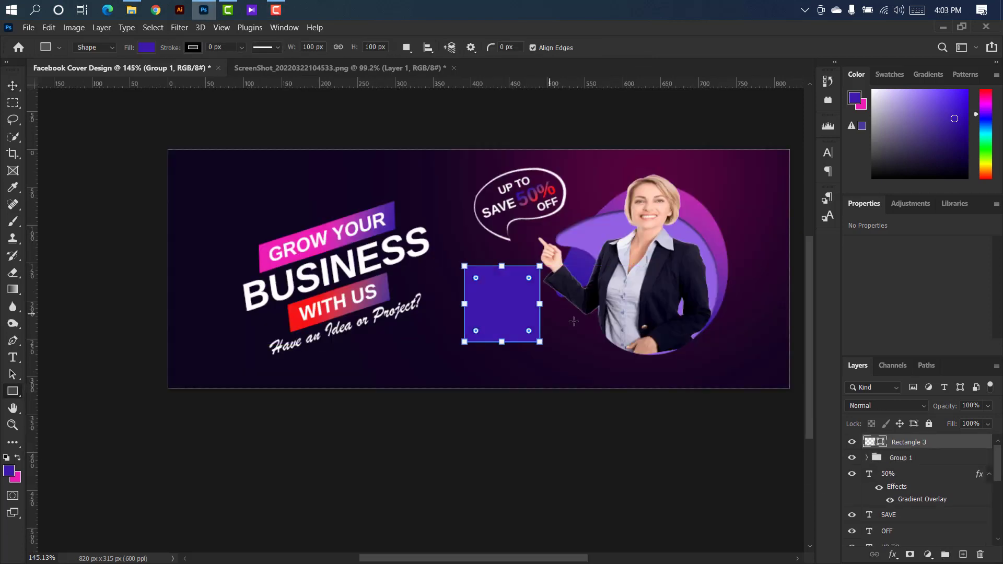
{"action": "left_click", "coordinate": [17, 90]}
{"action": "key", "text": "ctrl+t"}
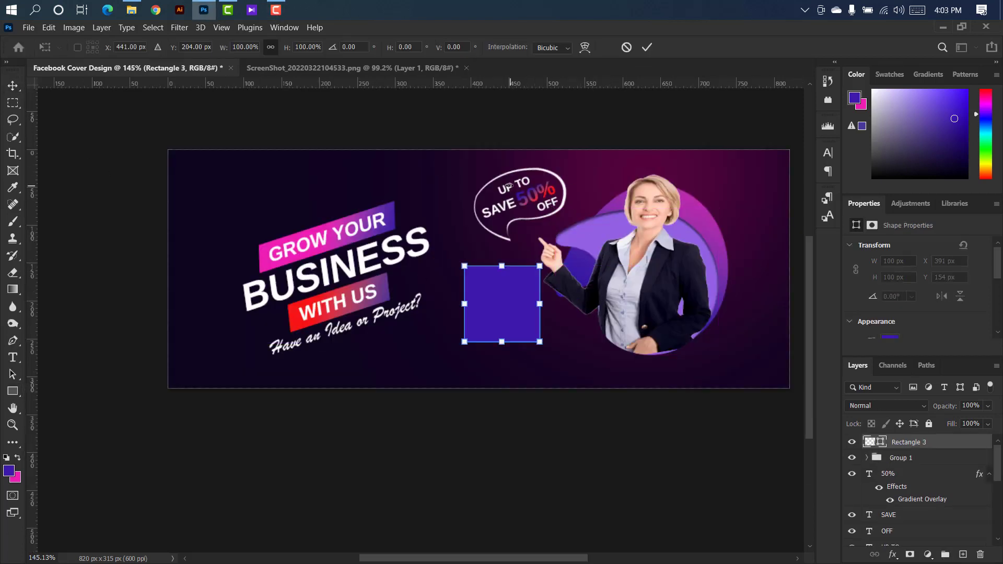
{"action": "type", "text": "45"}
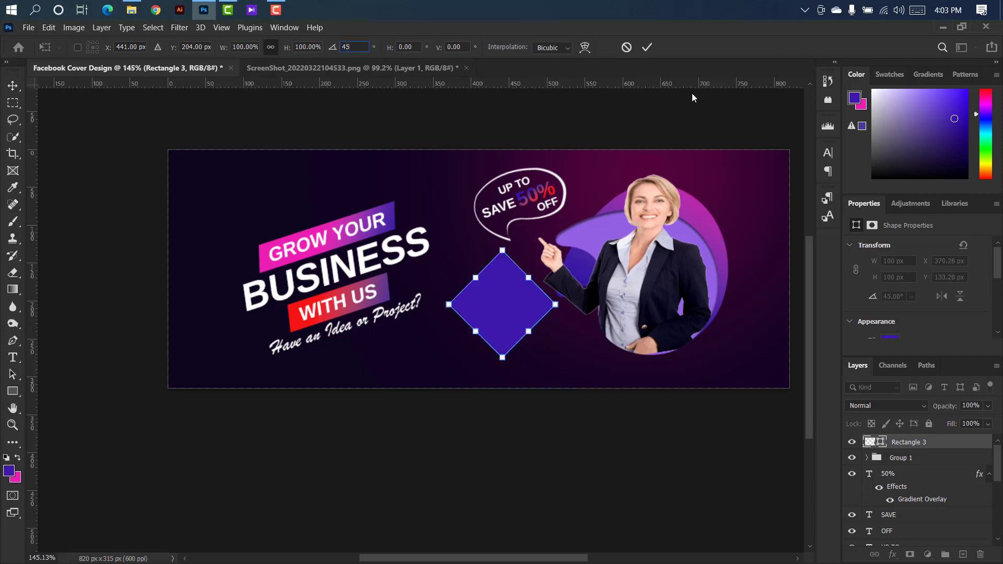
{"action": "left_click", "coordinate": [647, 47]}
Rasterize the purple diamond and delete its lower half to leave an upward-pointing triangle
{"action": "right_click", "coordinate": [964, 442]}
{"action": "left_click", "coordinate": [833, 226]}
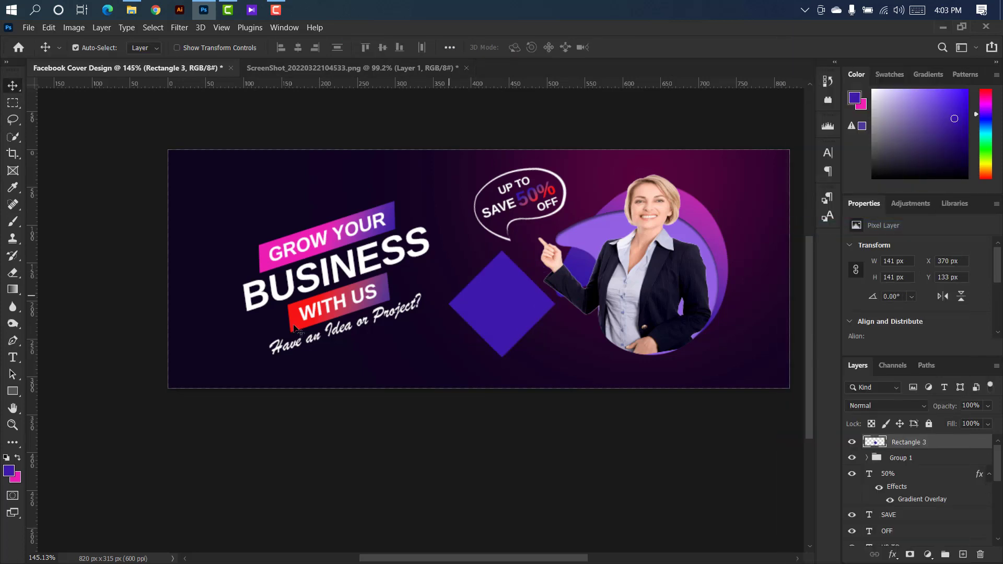
{"action": "key", "text": "m"}
{"action": "scroll", "coordinate": [406, 297], "scroll_direction": "up", "scroll_amount": 3}
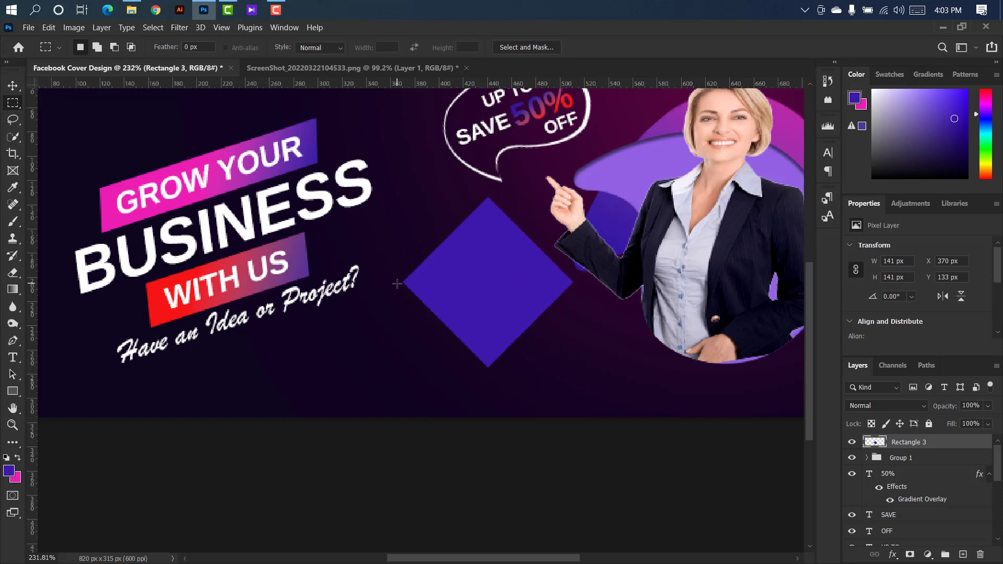
{"action": "left_click_drag", "start_coordinate": [397, 282], "coordinate": [622, 390]}
{"action": "key", "text": "Delete"}
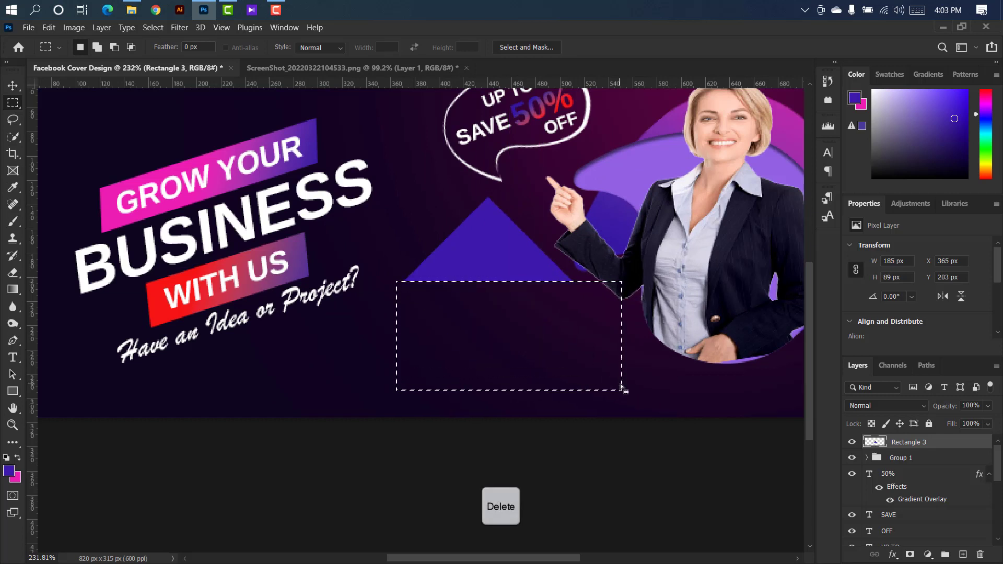
{"action": "left_click", "coordinate": [580, 364]}
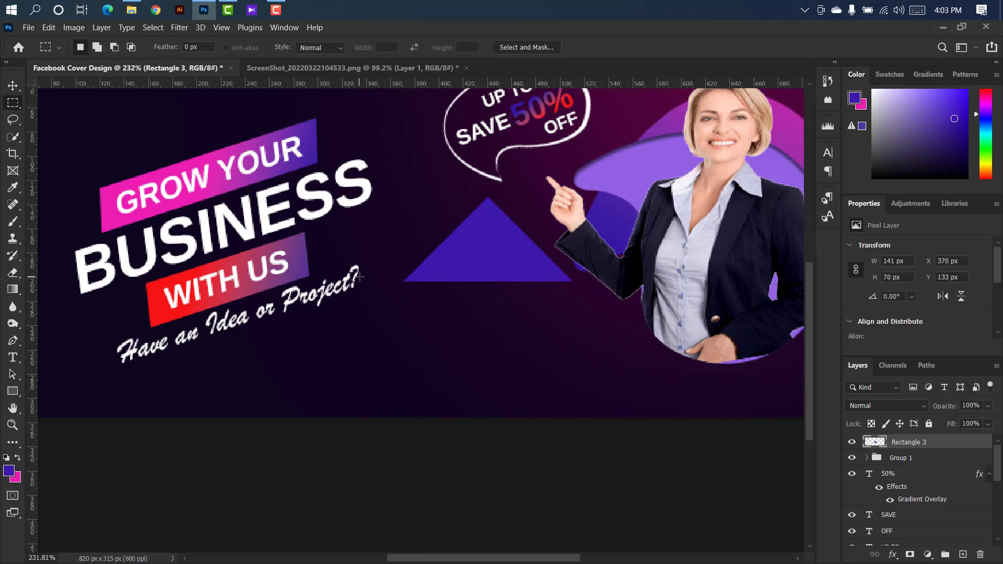
Place a vertical guide through the apex of the purple triangle
{"action": "left_click_drag", "start_coordinate": [31, 279], "coordinate": [486, 270]}
{"action": "scroll", "coordinate": [478, 209], "scroll_direction": "up", "scroll_amount": 10}
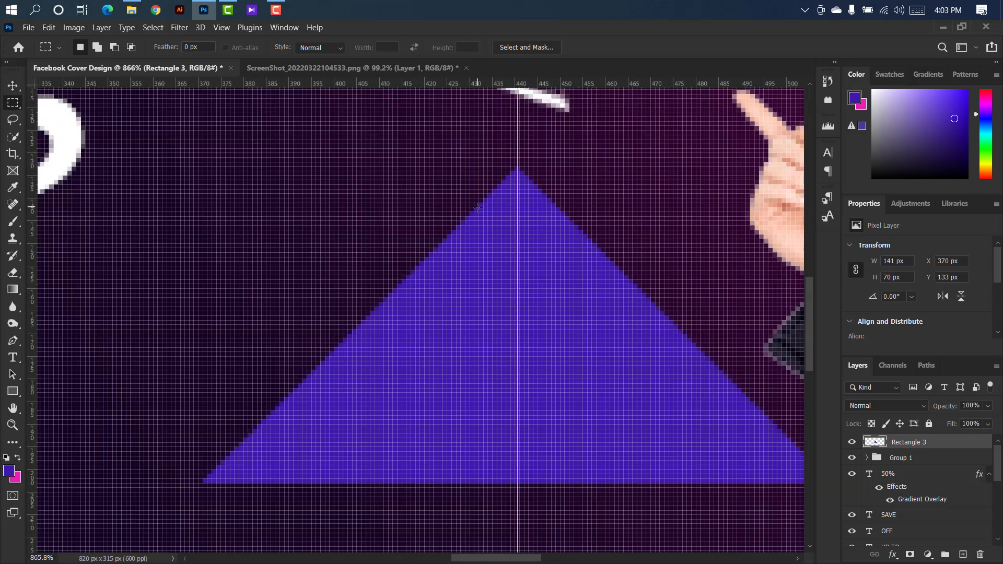
Draw a Pen tool shape over the purple triangle's lower interior, peaking on the guide below the apex and extending beneath the base
{"action": "scroll", "coordinate": [479, 208], "scroll_direction": "down", "scroll_amount": 5}
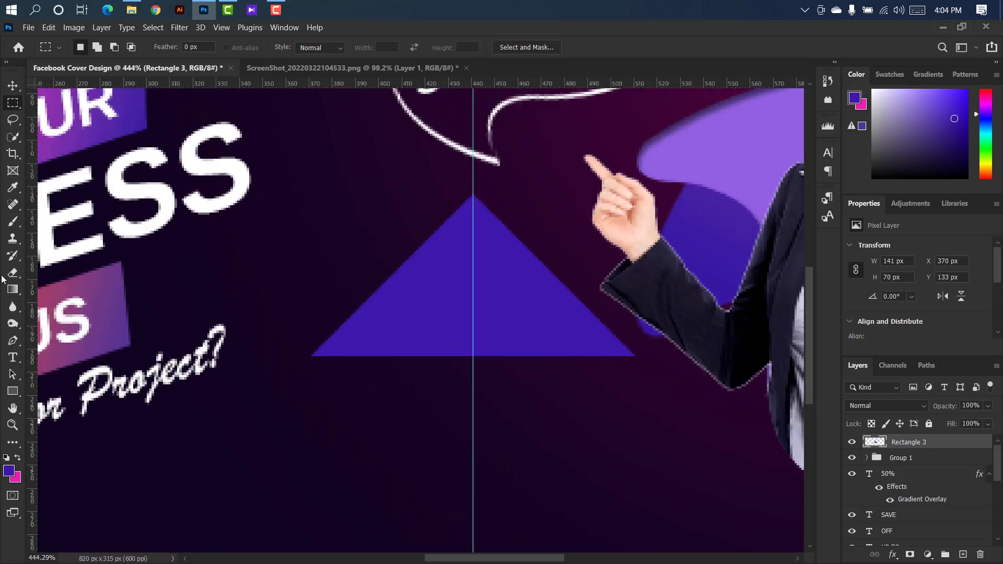
{"action": "left_click_drag", "start_coordinate": [10, 340], "coordinate": [55, 338]}
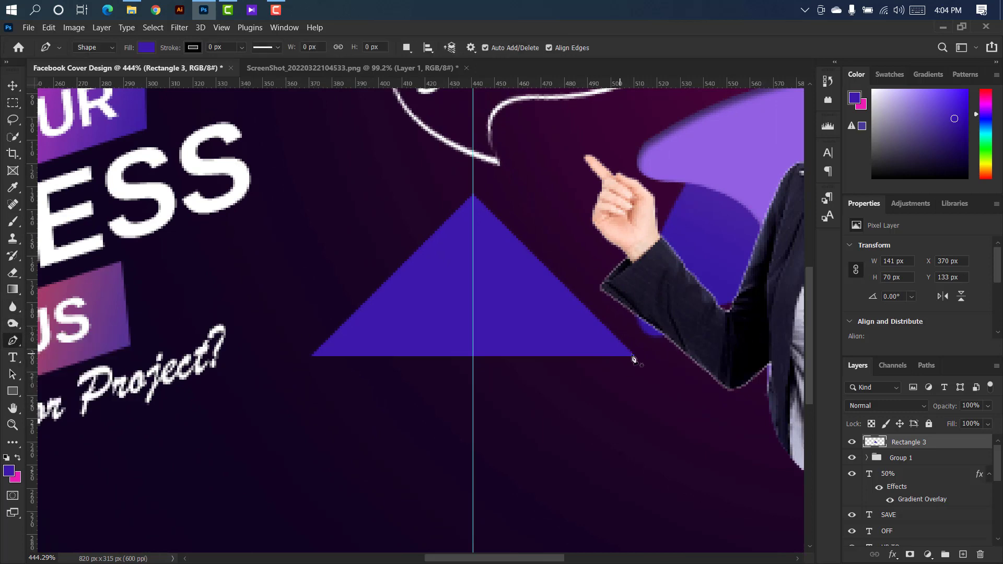
{"action": "scroll", "coordinate": [633, 358], "scroll_direction": "up", "scroll_amount": 5}
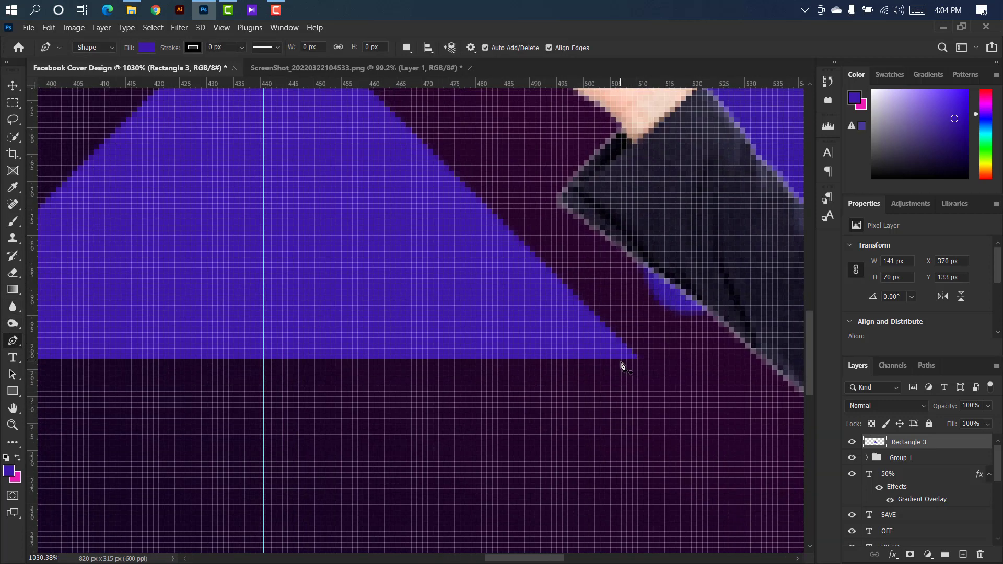
{"action": "left_click", "coordinate": [624, 360]}
{"action": "scroll", "coordinate": [490, 300], "scroll_direction": "down", "scroll_amount": 3}
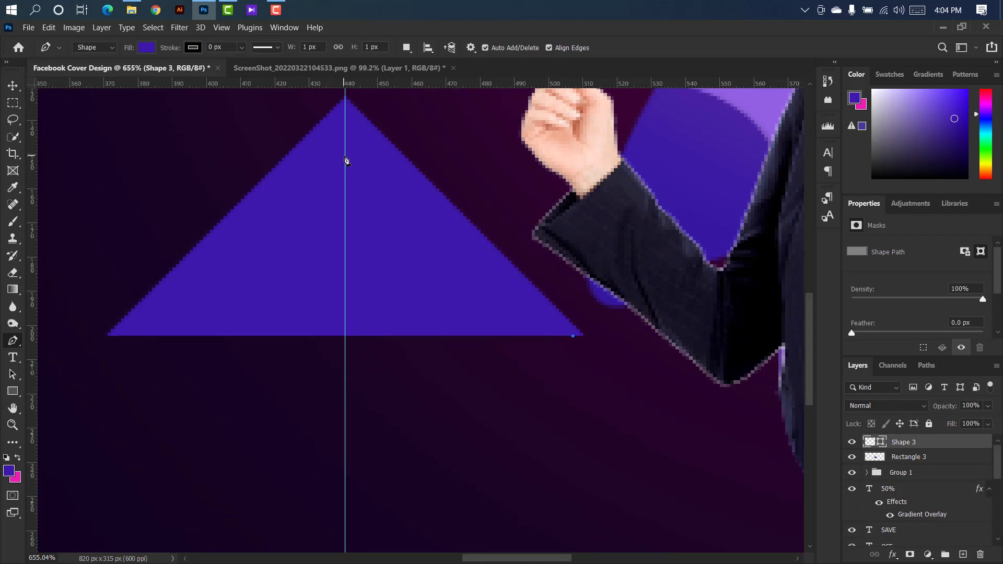
{"action": "scroll", "coordinate": [115, 345], "scroll_direction": "up", "scroll_amount": 4}
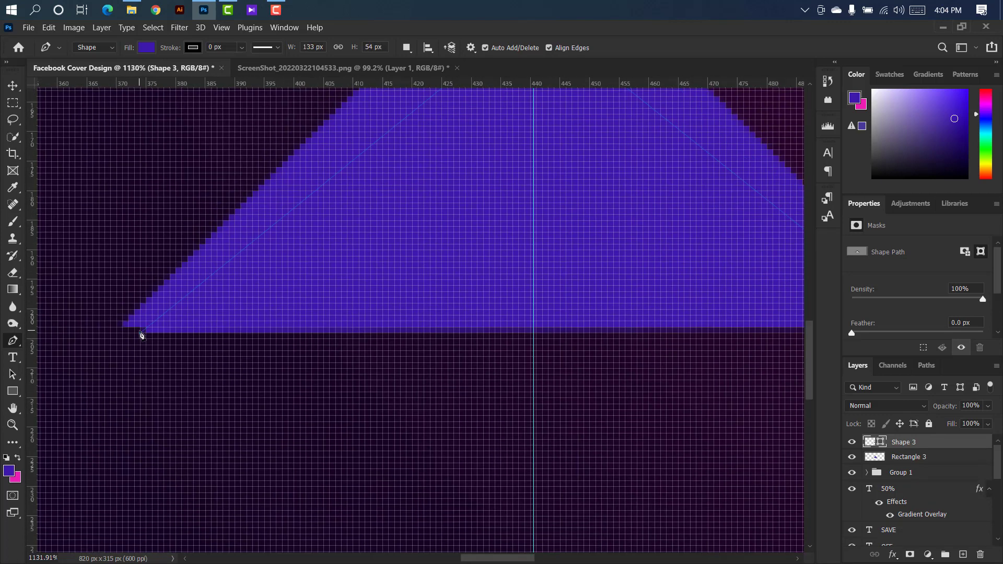
{"action": "left_click", "coordinate": [110, 335]}
{"action": "scroll", "coordinate": [112, 337], "scroll_direction": "down", "scroll_amount": 4}
{"action": "left_click", "coordinate": [133, 393]}
{"action": "left_click", "coordinate": [528, 416]}
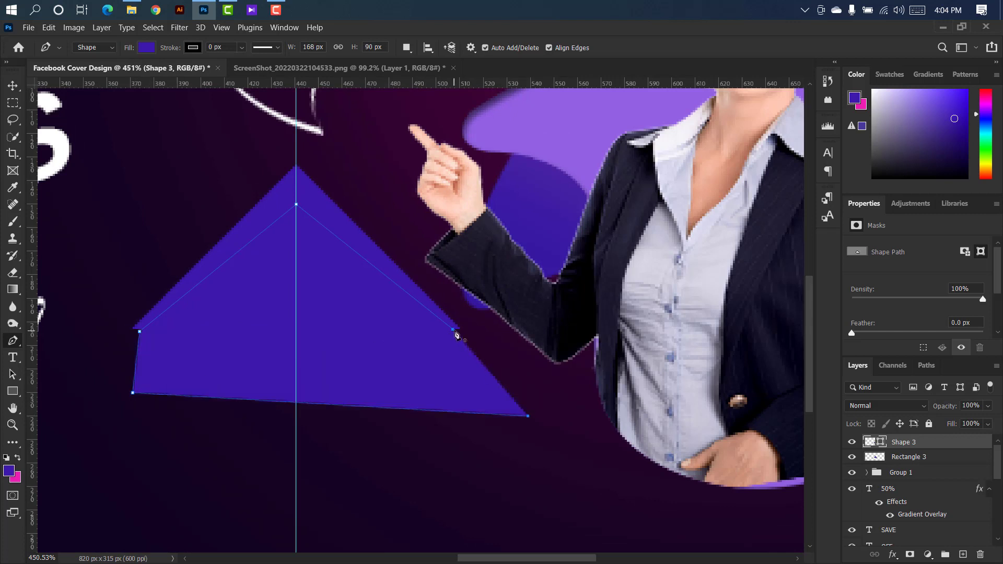
Cut the pen shape's area out of the purple triangle to leave a chevron, and delete the helper shape
{"action": "left_click", "coordinate": [882, 446], "text": "ctrl"}
{"action": "left_click", "coordinate": [933, 457]}
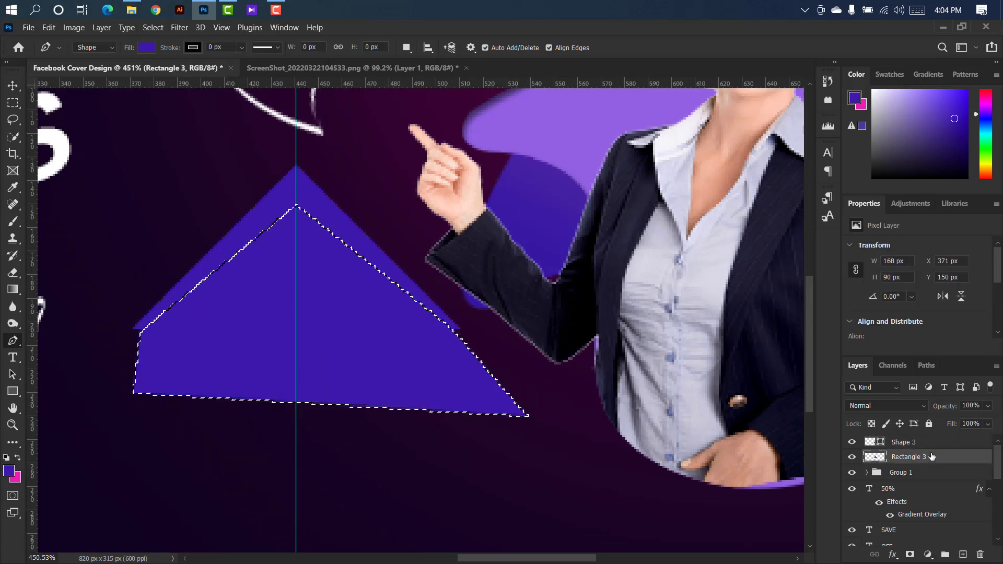
{"action": "left_click_drag", "start_coordinate": [947, 443], "coordinate": [980, 554]}
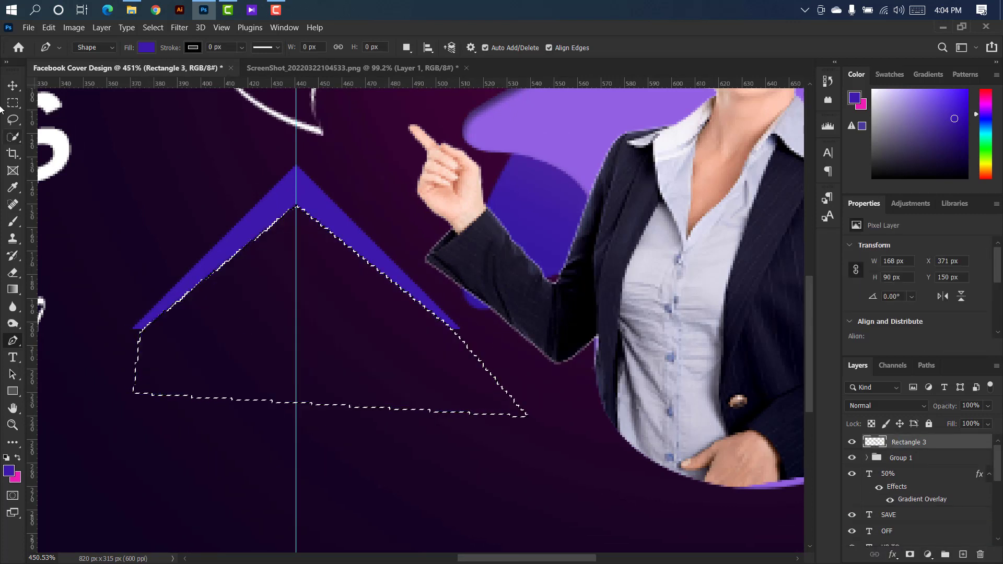
{"action": "left_click", "coordinate": [12, 86]}
{"action": "key", "text": "ctrl+d"}
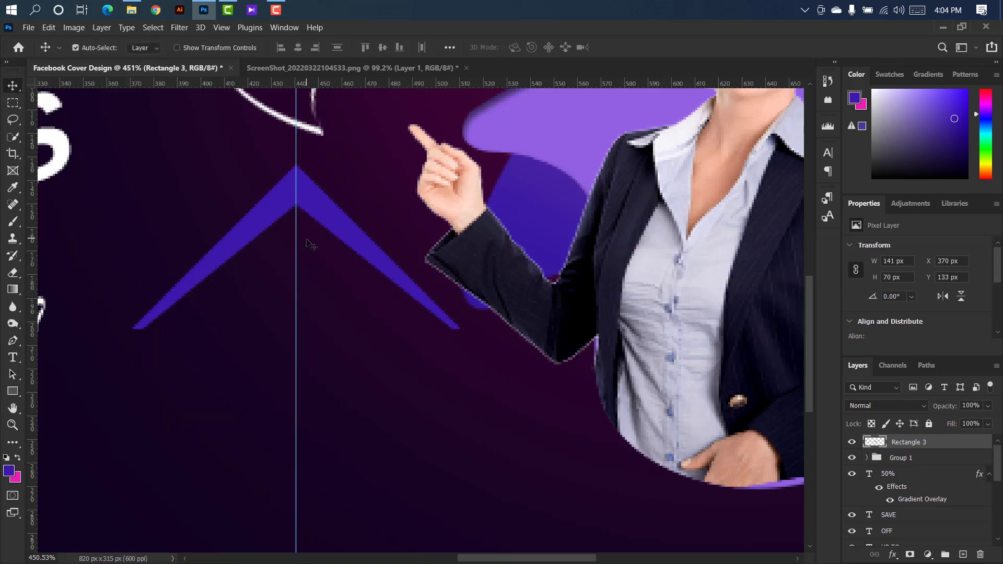
Move the purple chevron to the empty area beside the woman's circle and scale it down to about 36 × 24 px
{"action": "scroll", "coordinate": [244, 263], "scroll_direction": "down", "scroll_amount": 7}
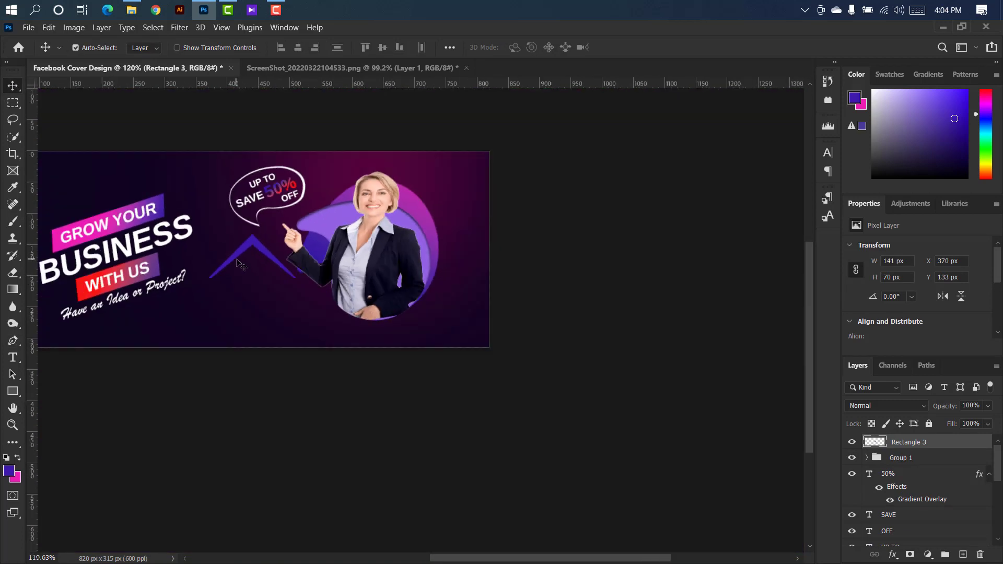
{"action": "left_click_drag", "start_coordinate": [342, 240], "coordinate": [462, 224]}
{"action": "key", "text": "ctrl+t"}
{"action": "scroll", "coordinate": [463, 224], "scroll_direction": "up", "scroll_amount": 5}
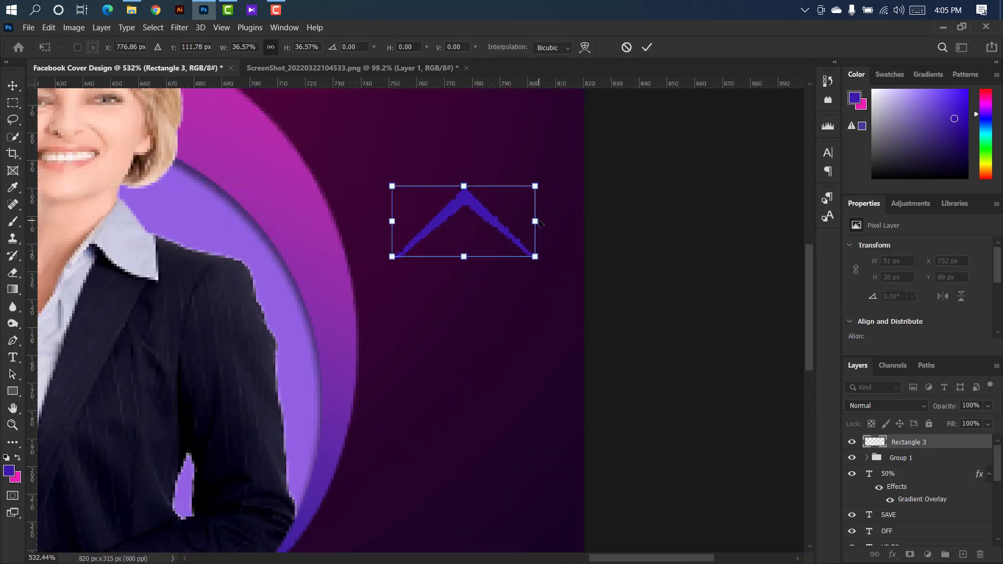
{"action": "left_click_drag", "start_coordinate": [538, 221], "coordinate": [500, 222]}
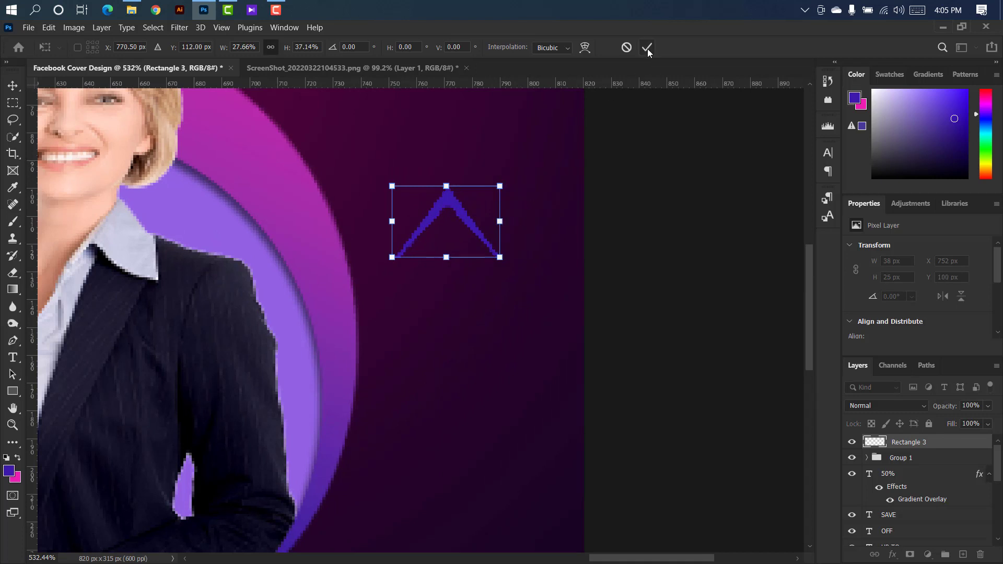
{"action": "scroll", "coordinate": [450, 250], "scroll_direction": "down", "scroll_amount": 5}
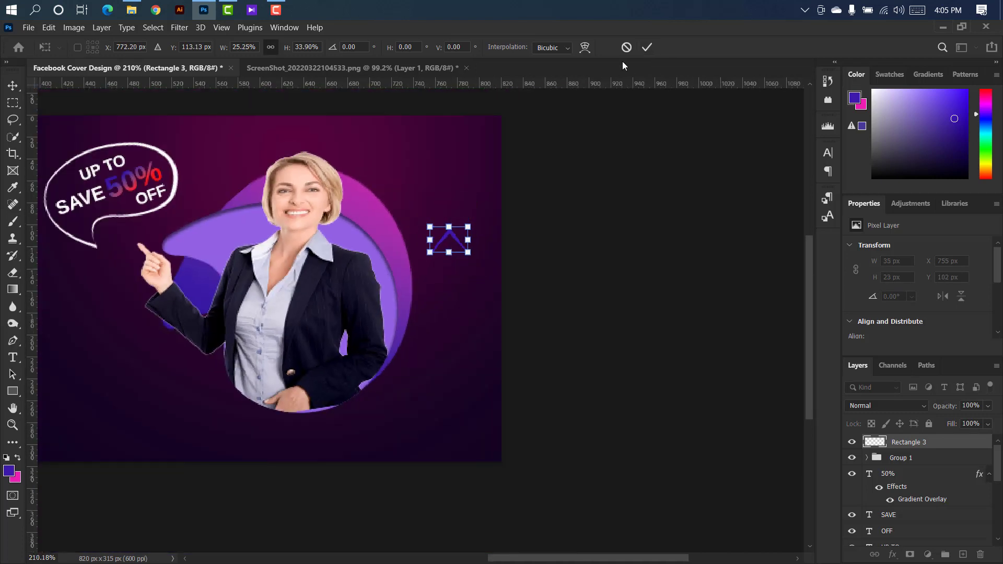
{"action": "left_click", "coordinate": [647, 47]}
Duplicate the chevron straight downward at even spacing to build a vertical column of seven chevrons
{"action": "scroll", "coordinate": [457, 205], "scroll_direction": "up", "scroll_amount": 5}
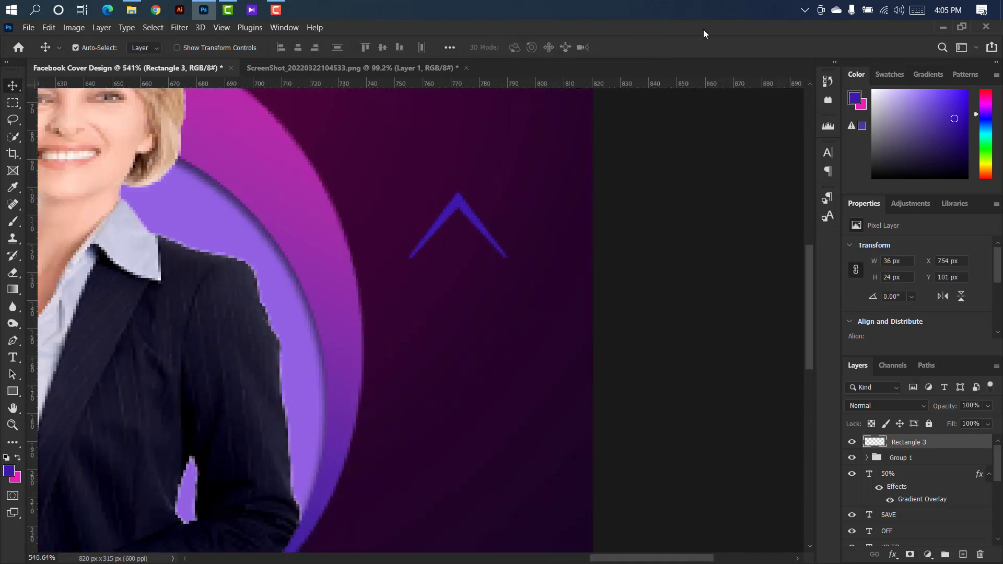
{"action": "scroll", "coordinate": [688, 306], "scroll_direction": "left", "scroll_amount": 4}
{"action": "left_click_drag", "start_coordinate": [673, 205], "coordinate": [678, 396], "text": "alt"}
{"action": "scroll", "coordinate": [675, 361], "scroll_direction": "down", "scroll_amount": 2}
{"action": "left_click_drag", "start_coordinate": [678, 398], "coordinate": [677, 432], "text": "alt"}
{"action": "scroll", "coordinate": [634, 396], "scroll_direction": "down", "scroll_amount": 7}
{"action": "scroll", "coordinate": [634, 396], "scroll_direction": "down", "scroll_amount": 1}
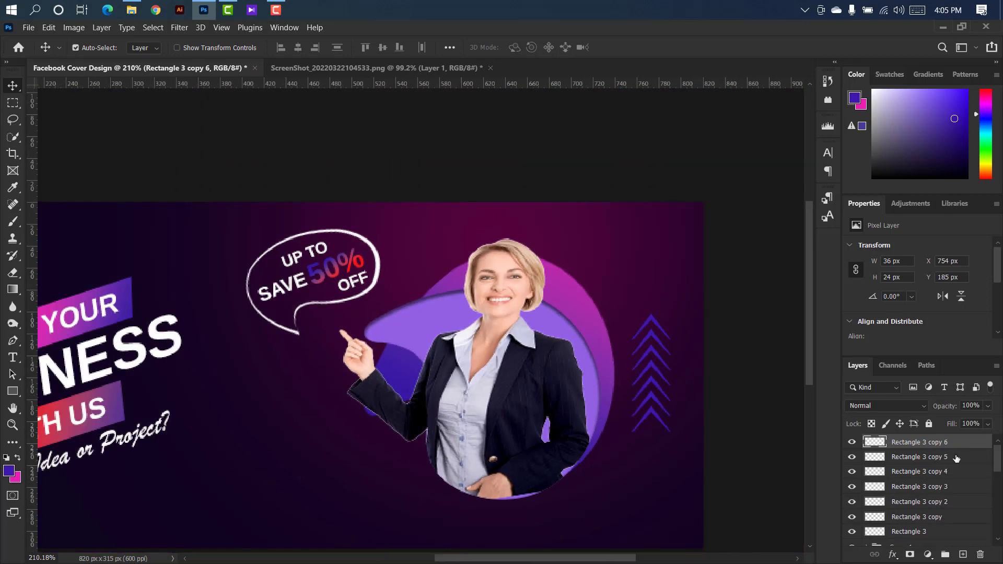
Collect all seven chevron layers into one group
{"action": "left_click", "coordinate": [958, 457], "text": "ctrl"}
{"action": "left_click", "coordinate": [958, 471], "text": "ctrl"}
{"action": "left_click", "coordinate": [959, 486], "text": "ctrl"}
{"action": "left_click", "coordinate": [958, 501], "text": "ctrl"}
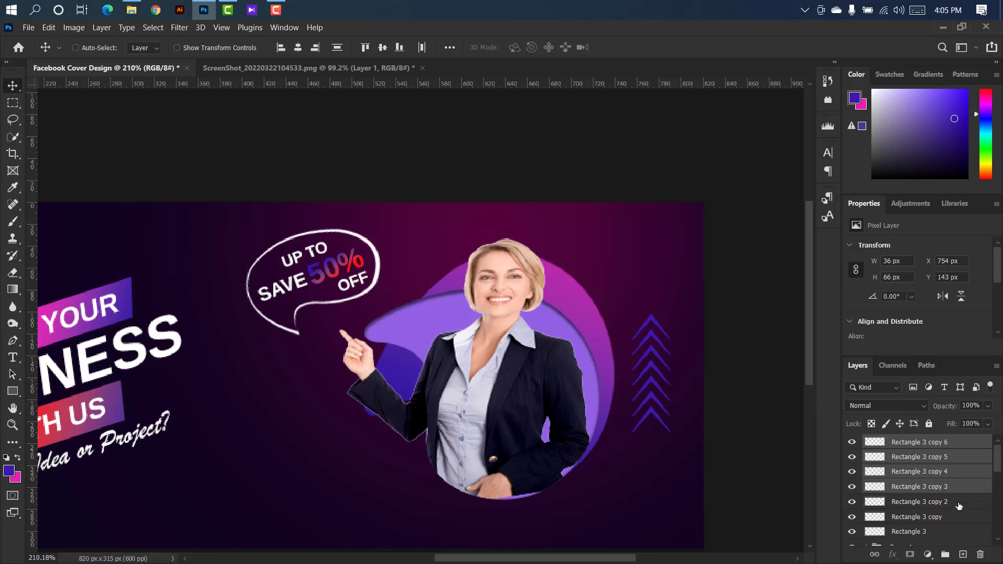
{"action": "left_click", "coordinate": [957, 516], "text": "ctrl"}
{"action": "left_click", "coordinate": [949, 532], "text": "ctrl"}
{"action": "left_click", "coordinate": [944, 555]}
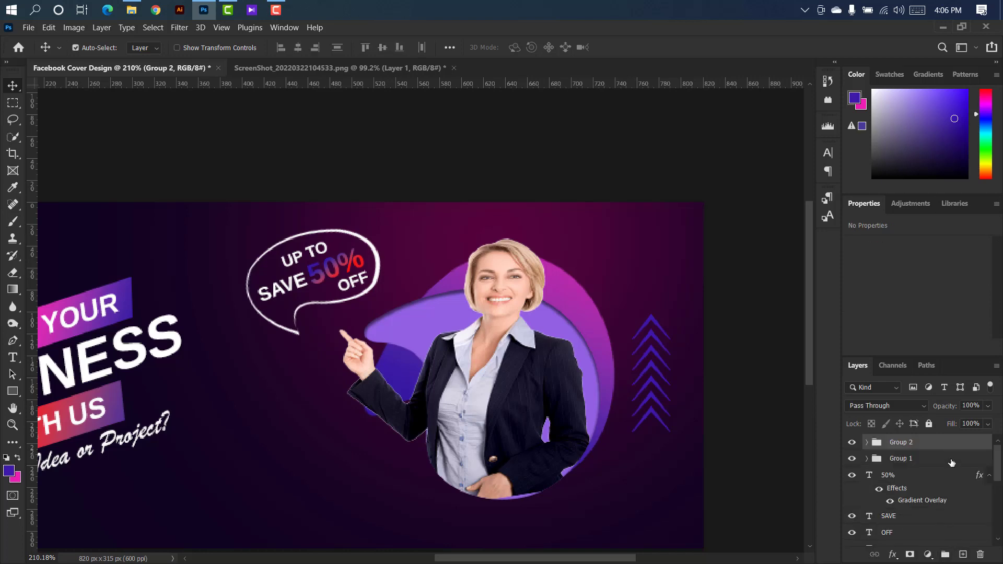
Apply a white (ffffff) Color Overlay to the chevron group and scale the column down
{"action": "left_click", "coordinate": [479, 242]}
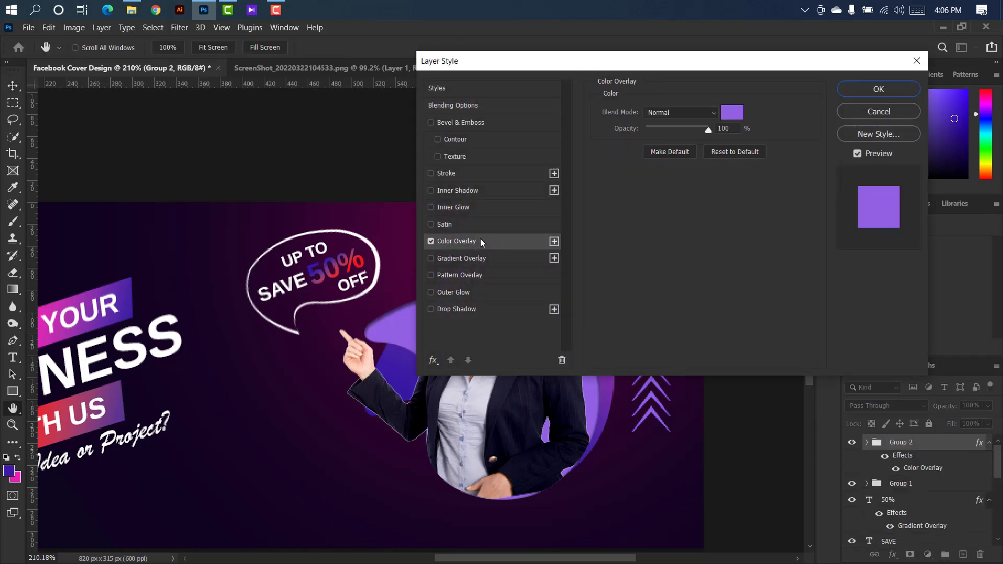
{"action": "left_click", "coordinate": [737, 114]}
{"action": "type", "text": "ffffff"}
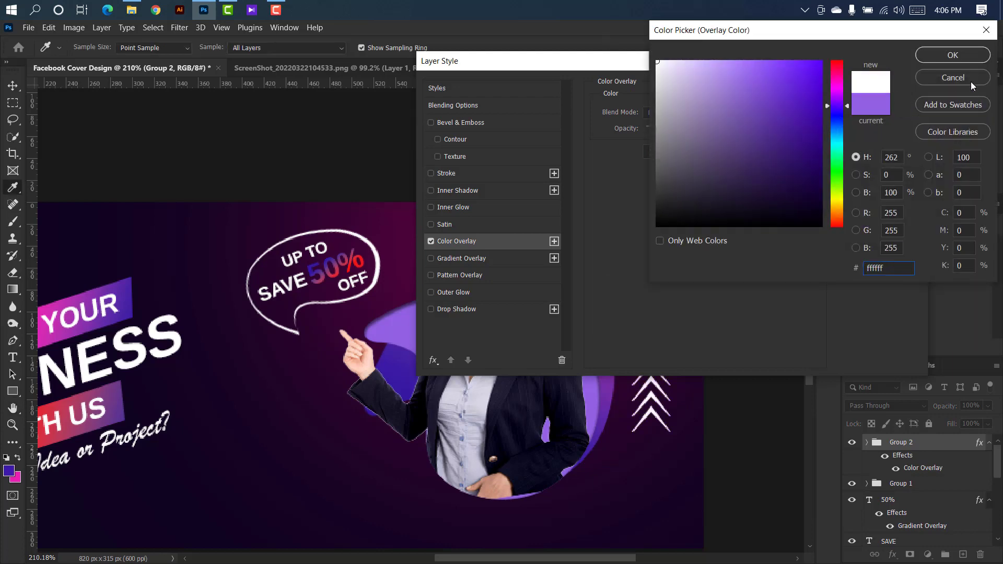
{"action": "left_click", "coordinate": [956, 56]}
{"action": "left_click", "coordinate": [878, 89]}
{"action": "scroll", "coordinate": [612, 317], "scroll_direction": "down", "scroll_amount": 4}
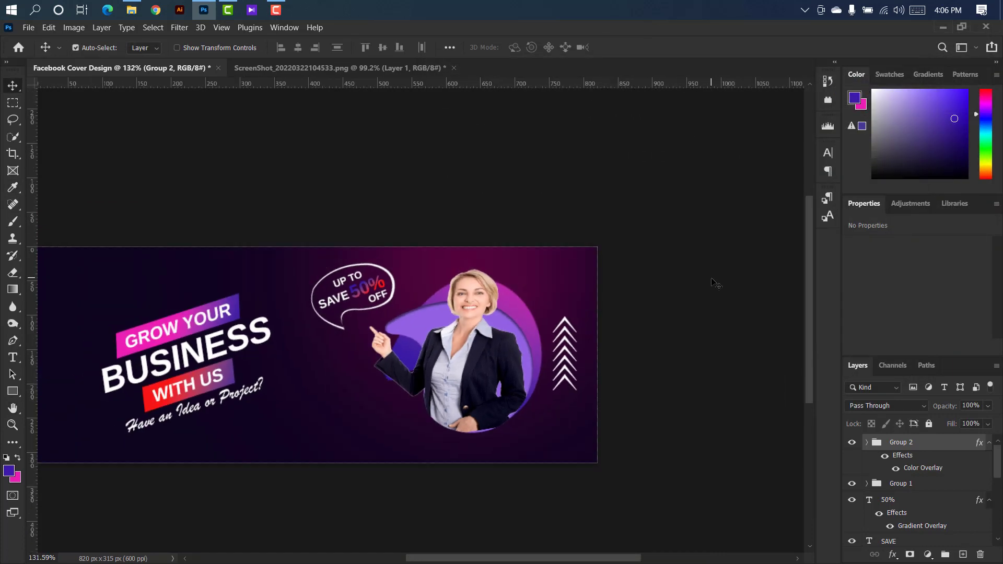
{"action": "key", "text": "ctrl+t"}
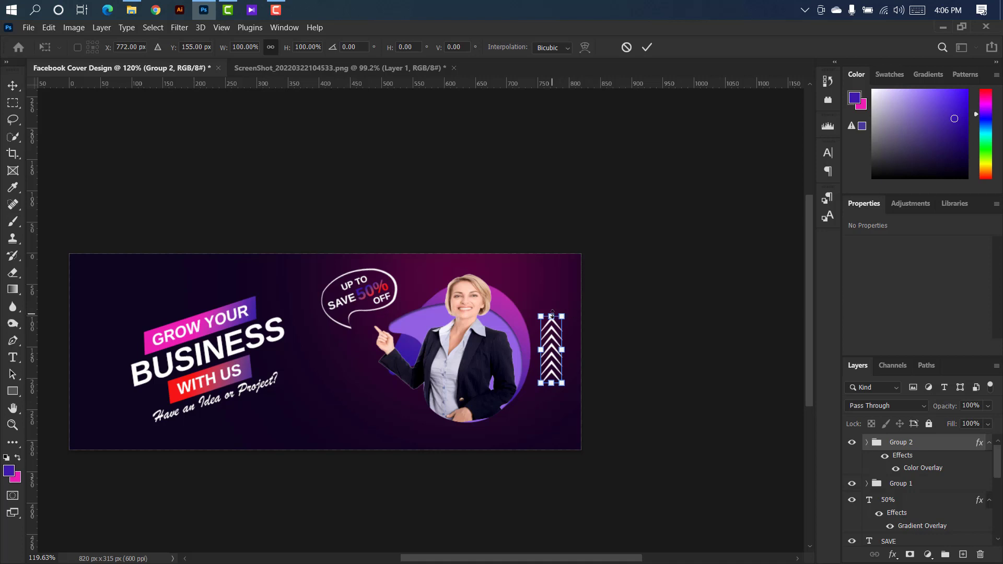
{"action": "left_click_drag", "start_coordinate": [552, 314], "coordinate": [547, 335]}
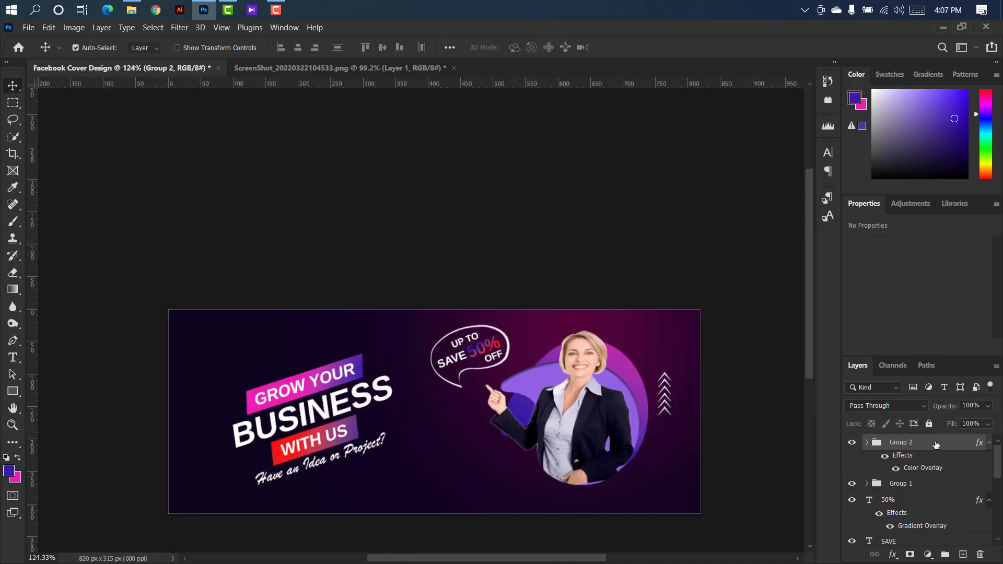
Duplicate the white chevron group, place the copy on the far side of the headline and rotate it 180°
{"action": "left_click_drag", "start_coordinate": [935, 445], "coordinate": [964, 554]}
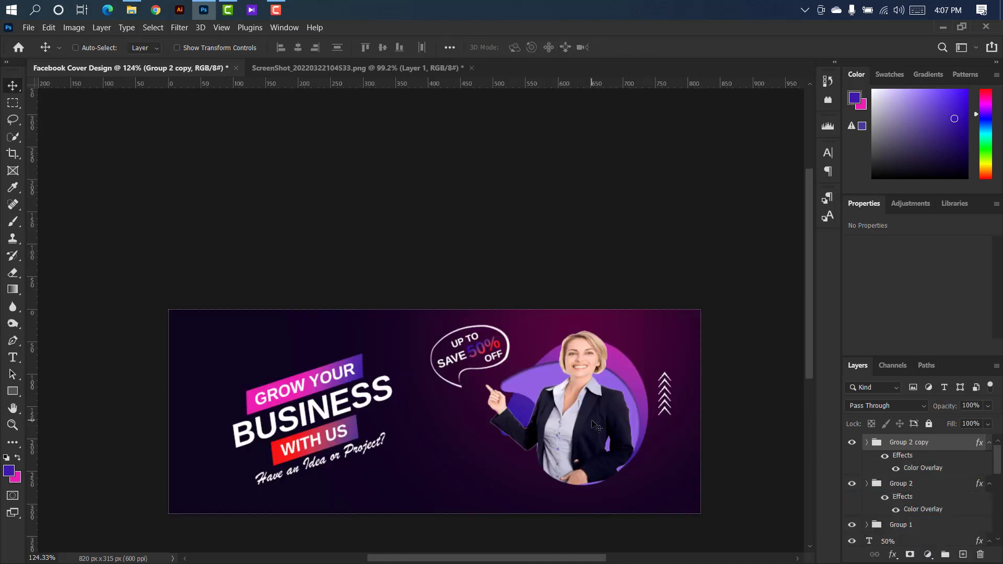
{"action": "key", "text": "ctrl+t"}
{"action": "left_click_drag", "start_coordinate": [671, 388], "coordinate": [213, 375]}
{"action": "right_click", "coordinate": [213, 375]}
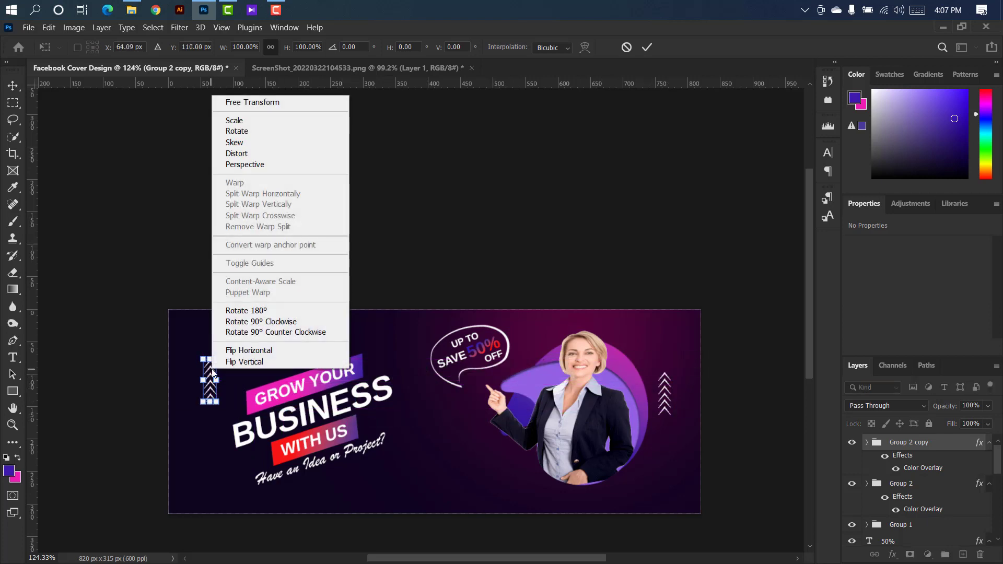
{"action": "left_click", "coordinate": [246, 312]}
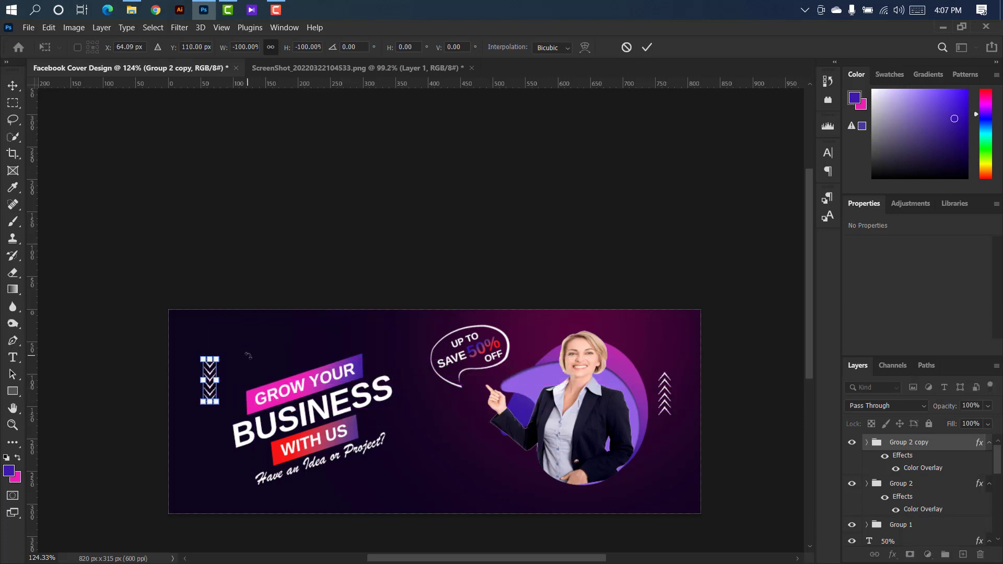
{"action": "left_click", "coordinate": [648, 49]}
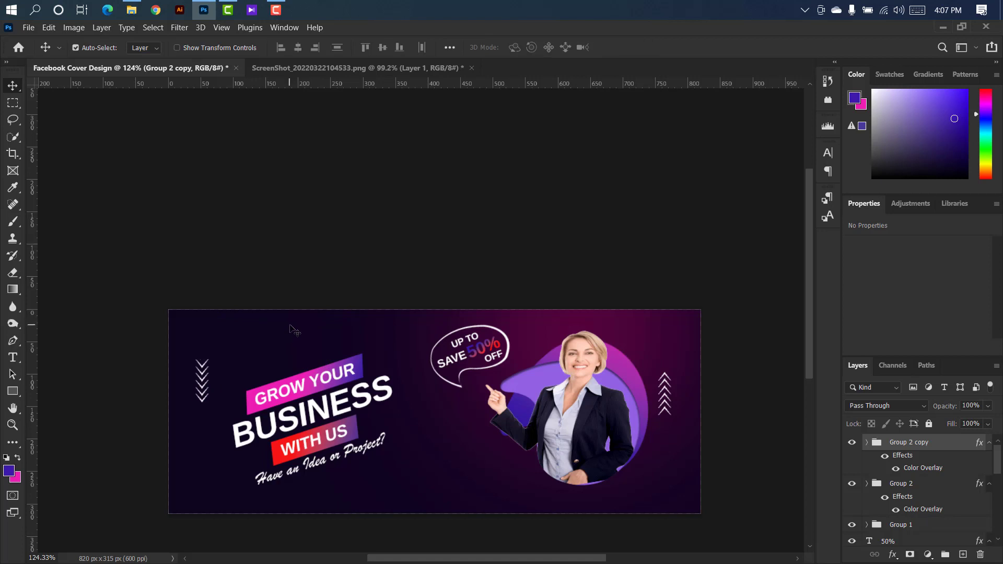
Scale the downward-pointing chevron column to about 84% and position it near the cover's edge beside the headline
{"action": "key", "text": "ctrl+t"}
{"action": "left_click_drag", "start_coordinate": [183, 336], "coordinate": [188, 370]}
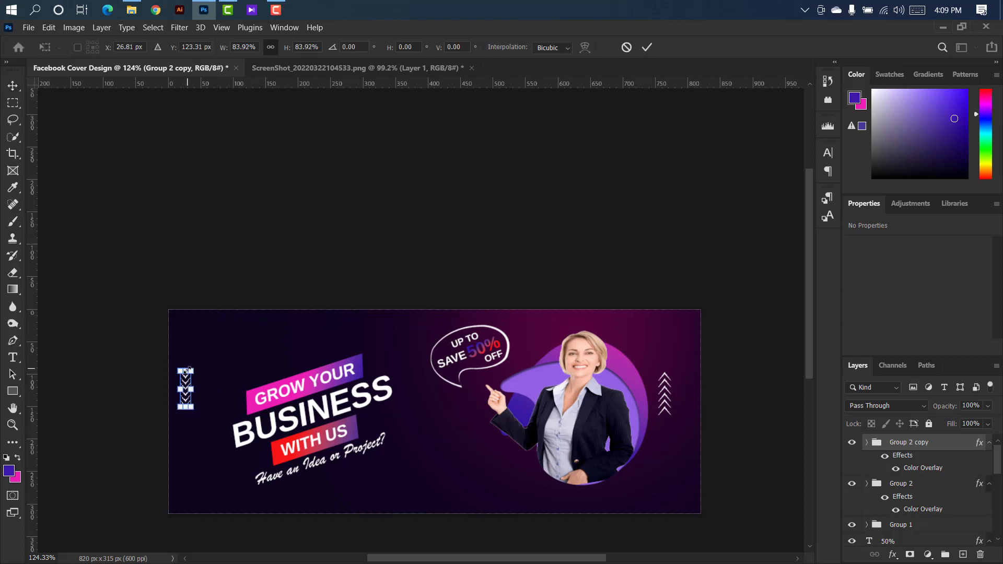
{"action": "left_click", "coordinate": [646, 48]}
Scale the upward-pointing chevron column beside the woman to about 72%
{"action": "left_click", "coordinate": [664, 393], "text": "ctrl"}
{"action": "key", "text": "ctrl+t"}
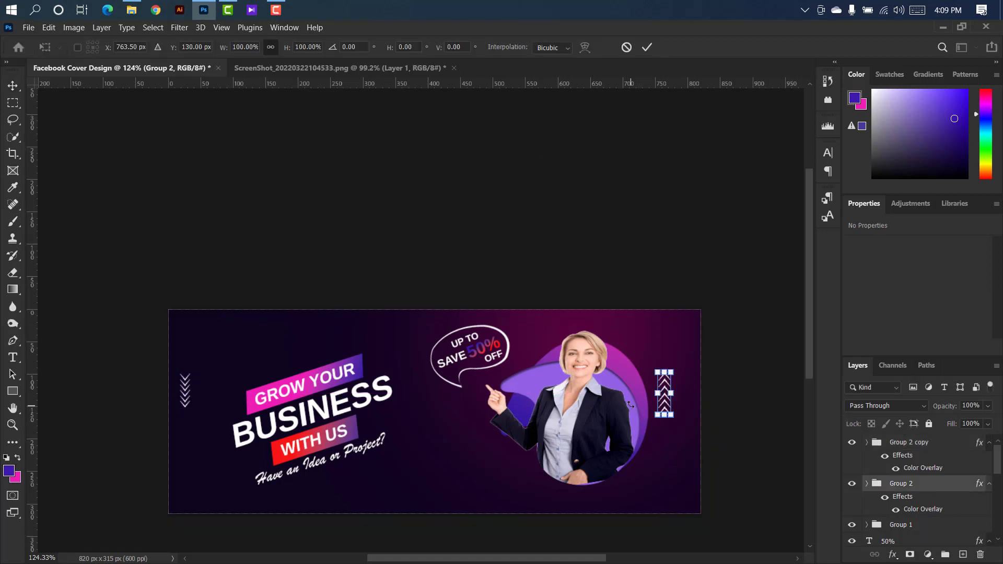
{"action": "left_click_drag", "start_coordinate": [665, 369], "coordinate": [665, 380]}
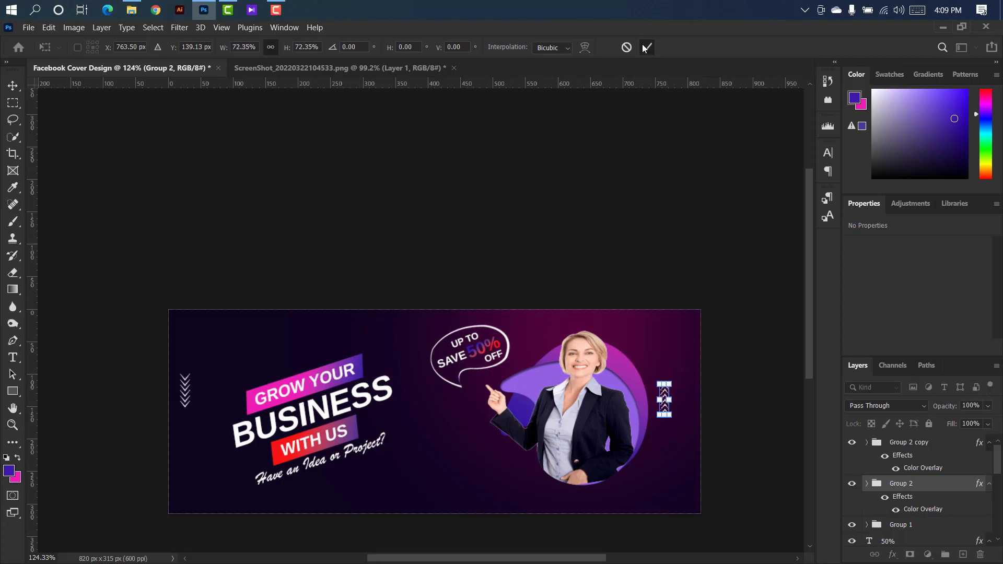
{"action": "left_click", "coordinate": [647, 47]}
Draw a 7 × 7 px purple square above the "GROW YOUR" banner and scale it down to about 5.15 px
{"action": "scroll", "coordinate": [21, 406], "scroll_direction": "up", "scroll_amount": 1}
{"action": "left_click", "coordinate": [5, 389]}
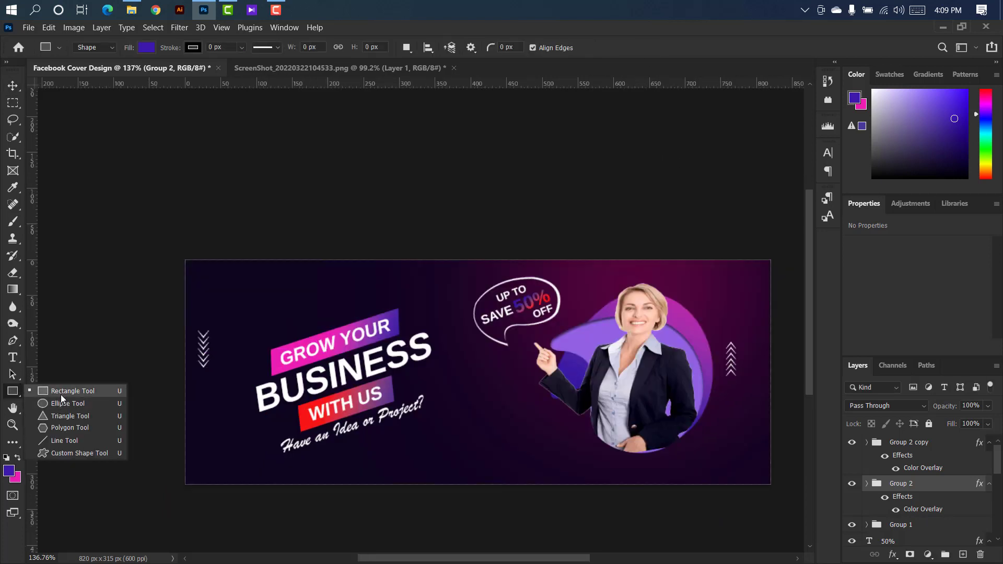
{"action": "left_click", "coordinate": [61, 392]}
{"action": "left_click_drag", "start_coordinate": [351, 288], "coordinate": [357, 293]}
{"action": "left_click", "coordinate": [22, 87]}
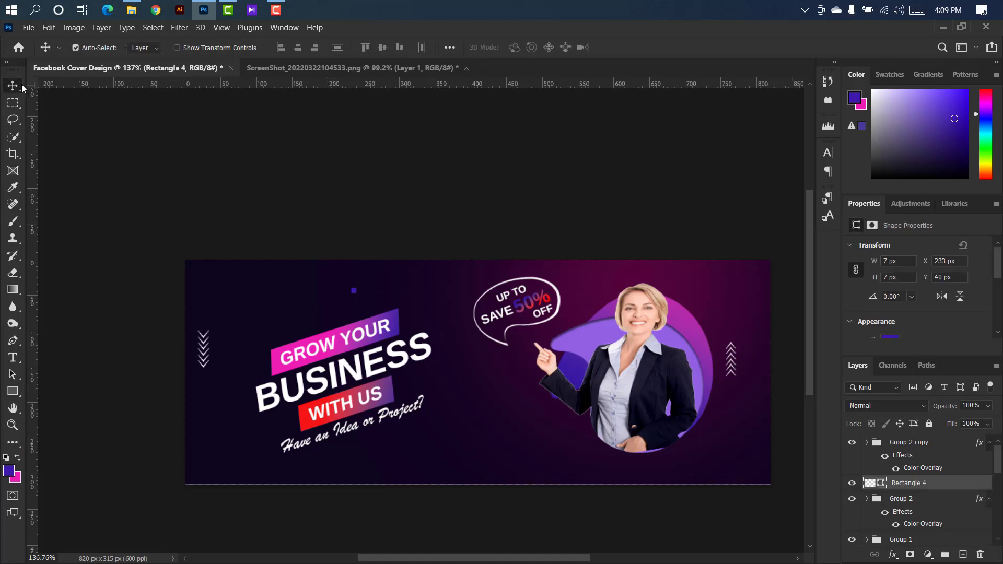
{"action": "scroll", "coordinate": [354, 300], "scroll_direction": "up", "scroll_amount": 6}
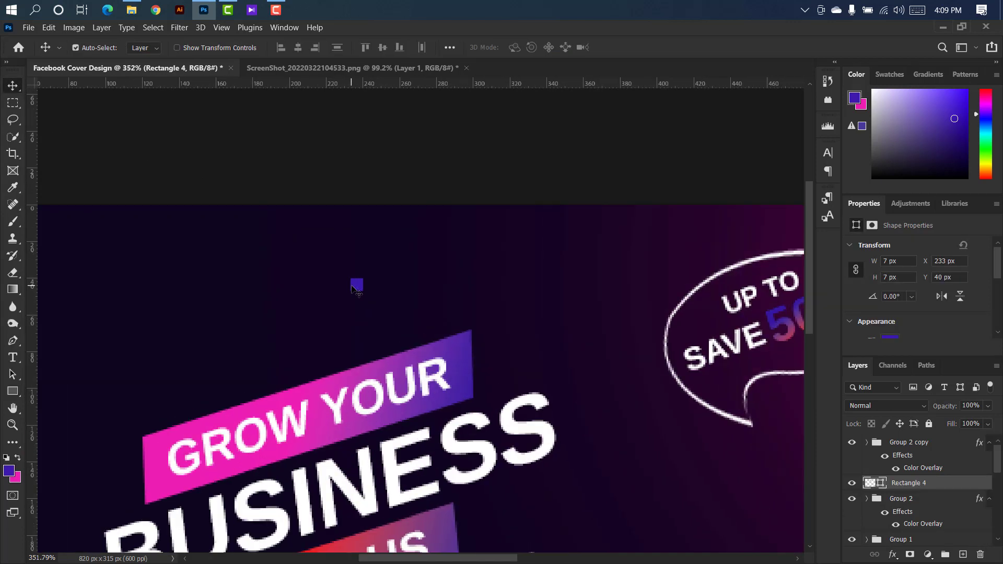
{"action": "key", "text": "ctrl+t"}
{"action": "left_click_drag", "start_coordinate": [368, 275], "coordinate": [365, 279]}
{"action": "left_click", "coordinate": [637, 47]}
Duplicate the small purple square horizontally to form an evenly spaced row of three squares above the headline
{"action": "scroll", "coordinate": [373, 278], "scroll_direction": "up", "scroll_amount": 5}
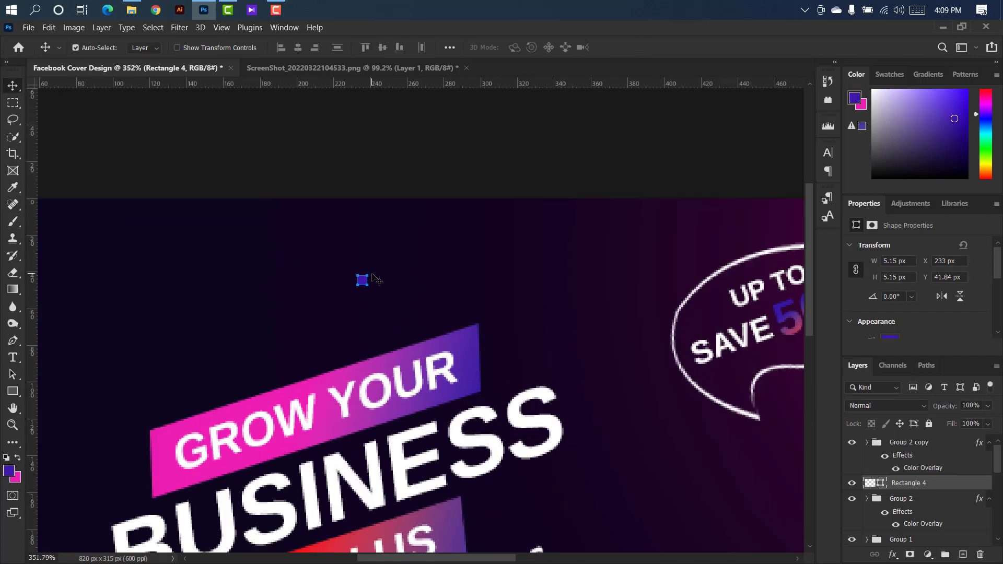
{"action": "scroll", "coordinate": [361, 283], "scroll_direction": "down", "scroll_amount": 1}
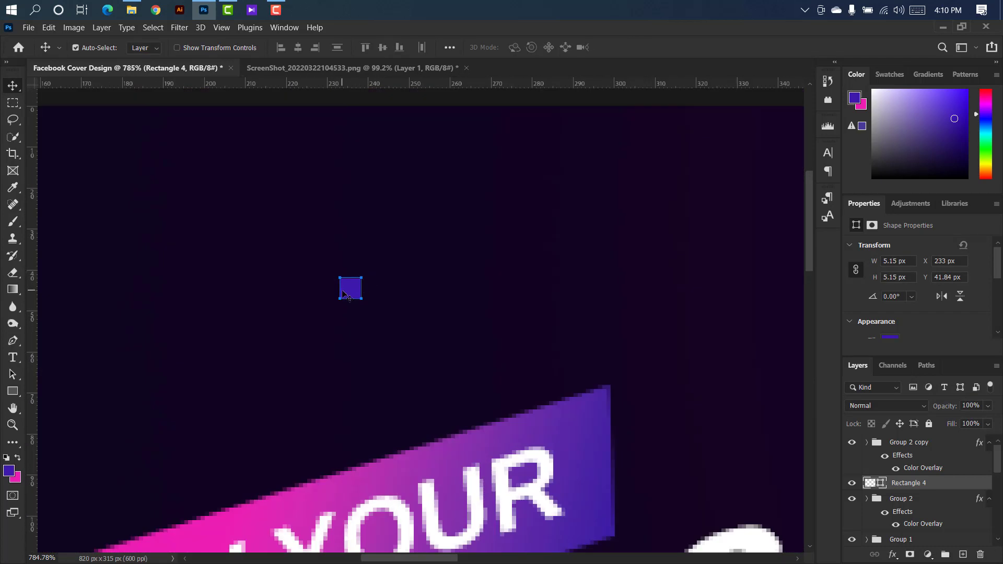
{"action": "left_click_drag", "start_coordinate": [348, 291], "coordinate": [493, 287]}
{"action": "left_click_drag", "start_coordinate": [404, 291], "coordinate": [417, 291]}
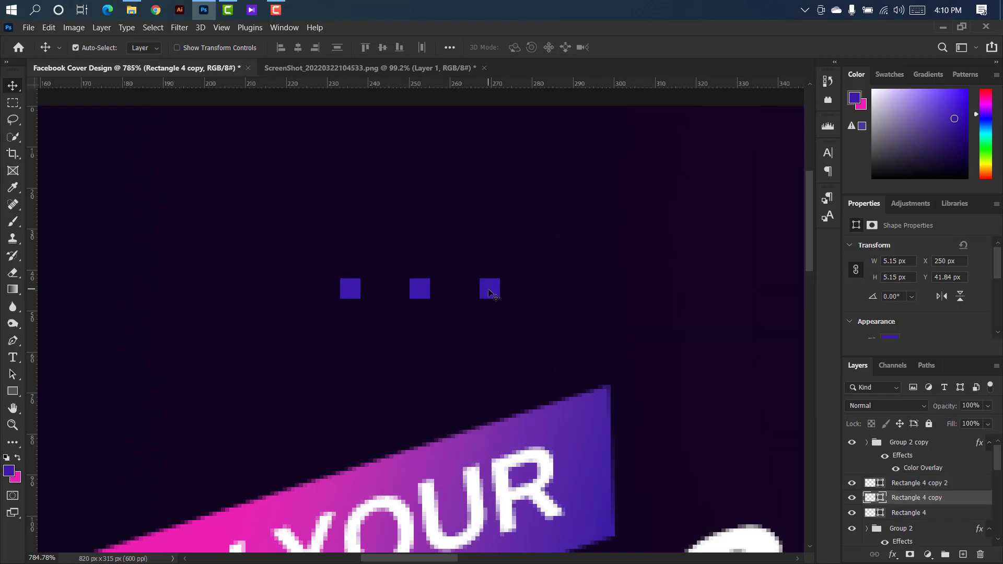
Add a fourth evenly spaced square to the row, and group the four squares above the other layers
{"action": "left_click_drag", "start_coordinate": [491, 293], "coordinate": [563, 294]}
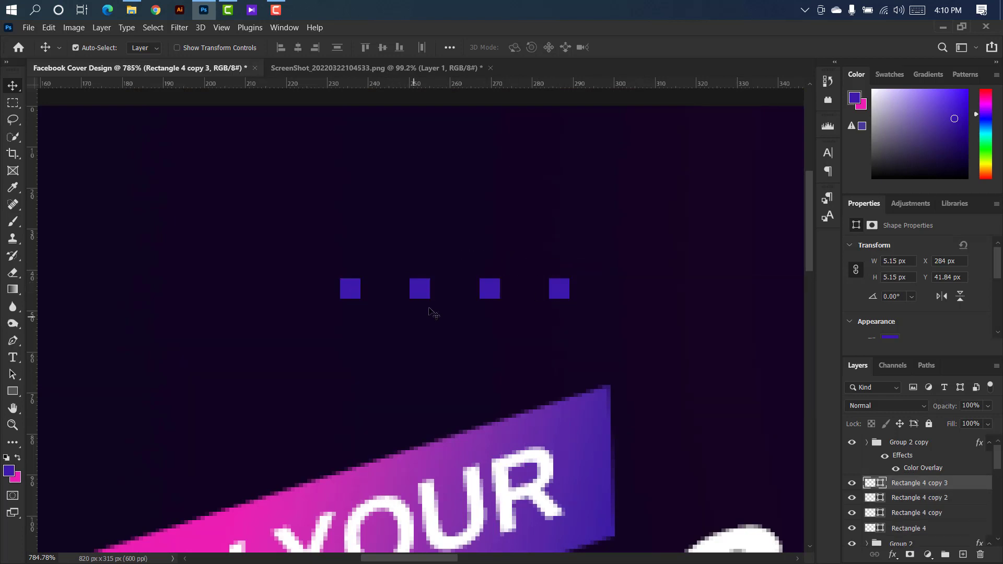
{"action": "left_click", "coordinate": [960, 498], "text": "ctrl"}
{"action": "left_click", "coordinate": [960, 513], "text": "ctrl"}
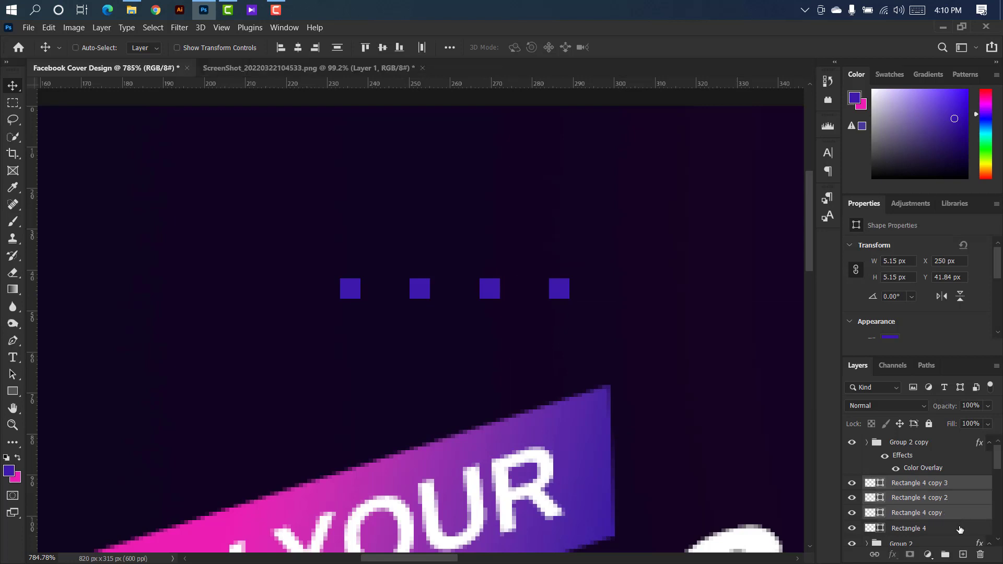
{"action": "left_click", "coordinate": [959, 528], "text": "ctrl"}
{"action": "left_click", "coordinate": [946, 554]}
{"action": "left_click_drag", "start_coordinate": [949, 482], "coordinate": [938, 441]}
Duplicate the row of squares downward twice to form an evenly spaced grid of four columns and three rows
{"action": "key", "text": "ctrl+alt+t"}
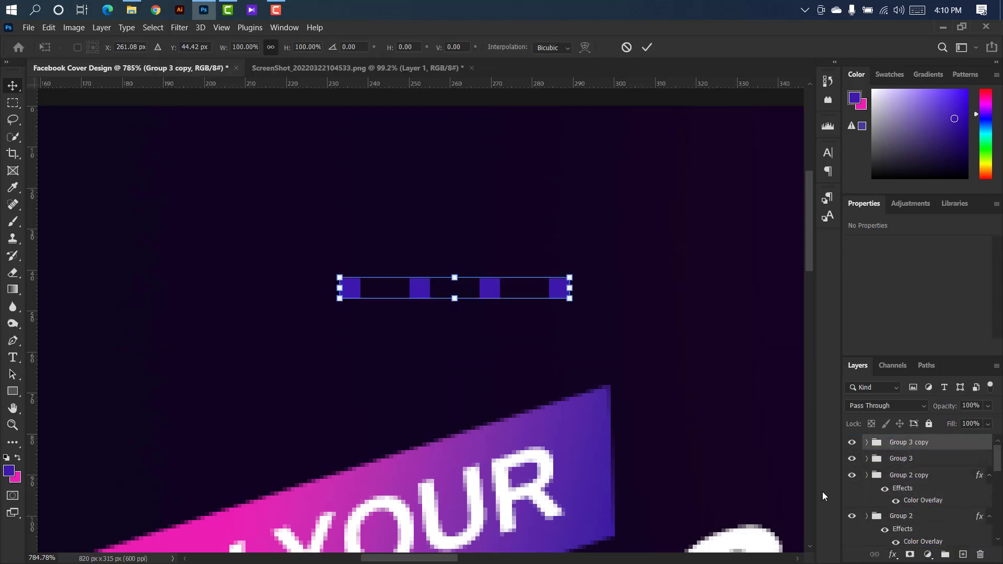
{"action": "left_click_drag", "start_coordinate": [519, 289], "coordinate": [527, 371]}
{"action": "left_click", "coordinate": [640, 49]}
{"action": "key", "text": "ctrl+alt+t"}
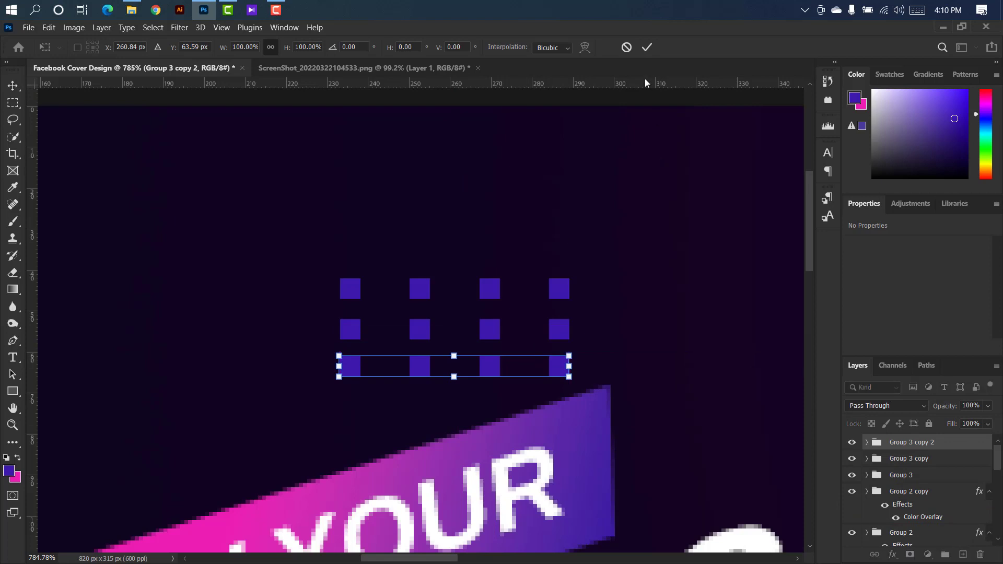
{"action": "left_click", "coordinate": [647, 47]}
{"action": "key", "text": "Down"}
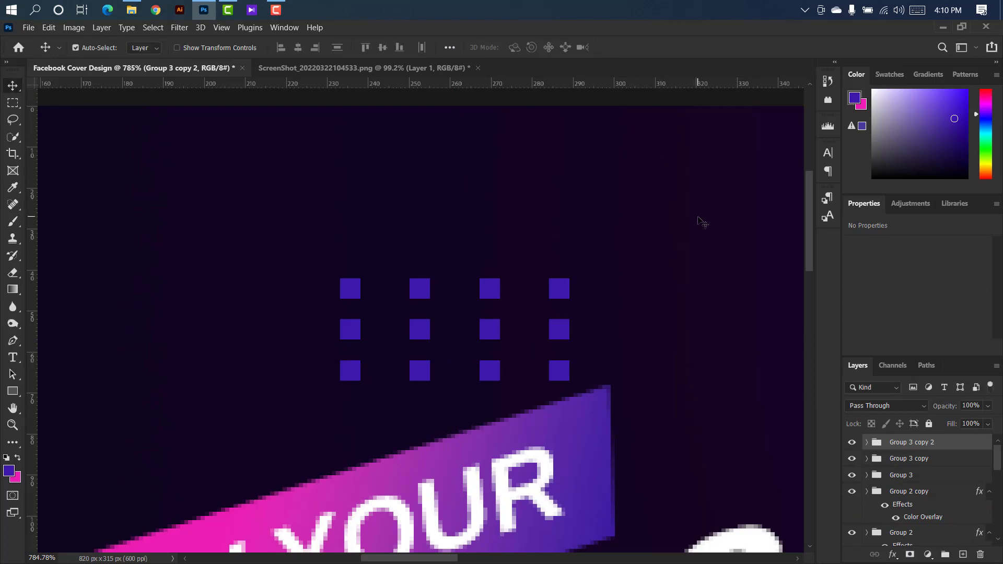
Group the three rows of squares and apply a white Color Overlay to the group
{"action": "left_click", "coordinate": [944, 458], "text": "ctrl"}
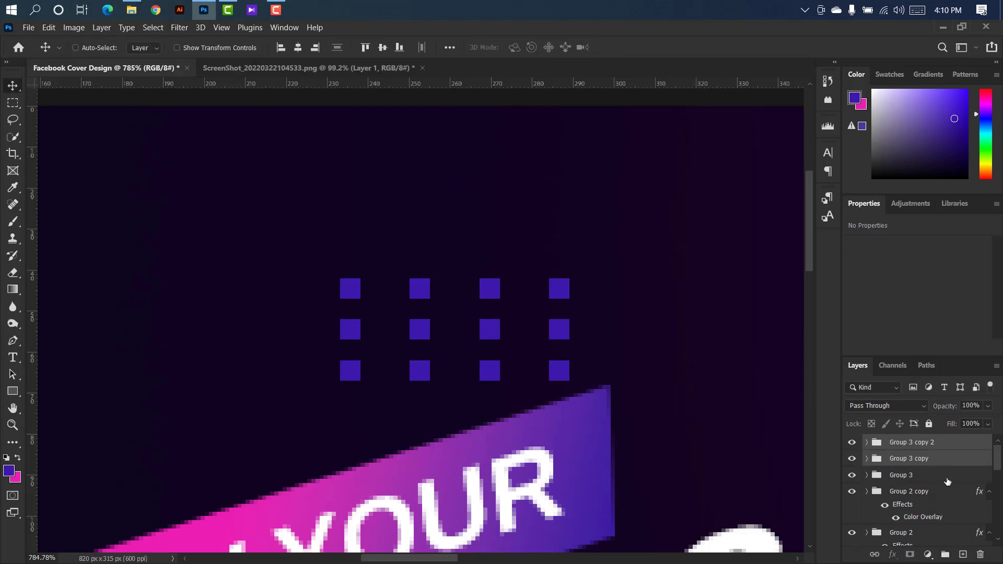
{"action": "left_click", "coordinate": [947, 477], "text": "ctrl"}
{"action": "left_click", "coordinate": [947, 555]}
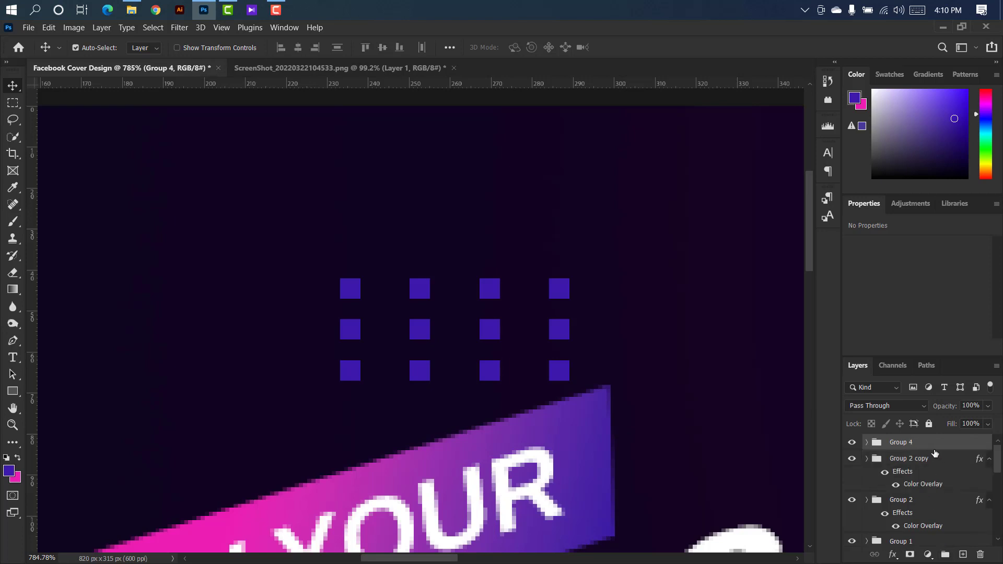
{"action": "double_click", "coordinate": [945, 441]}
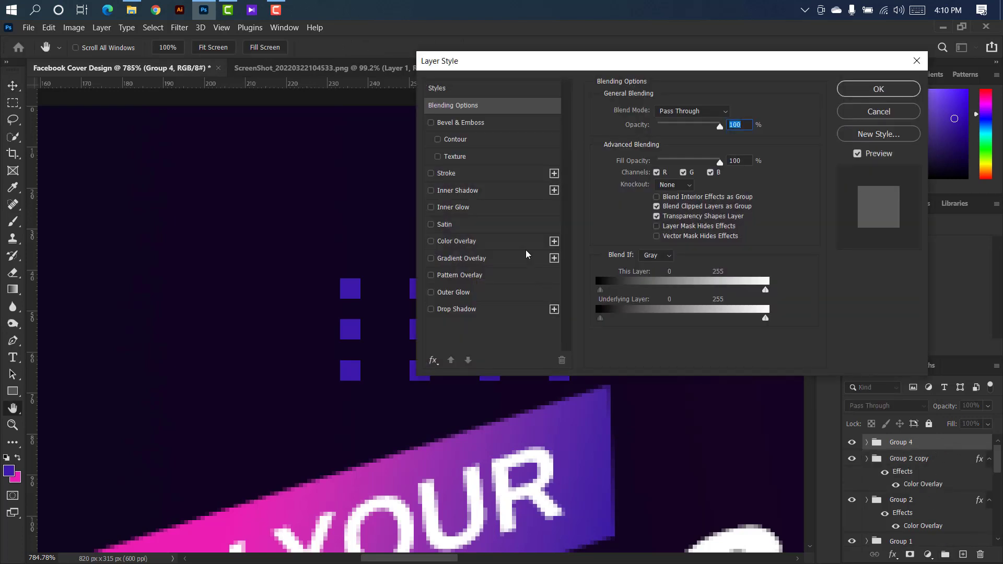
{"action": "left_click", "coordinate": [508, 241]}
{"action": "left_click", "coordinate": [872, 89]}
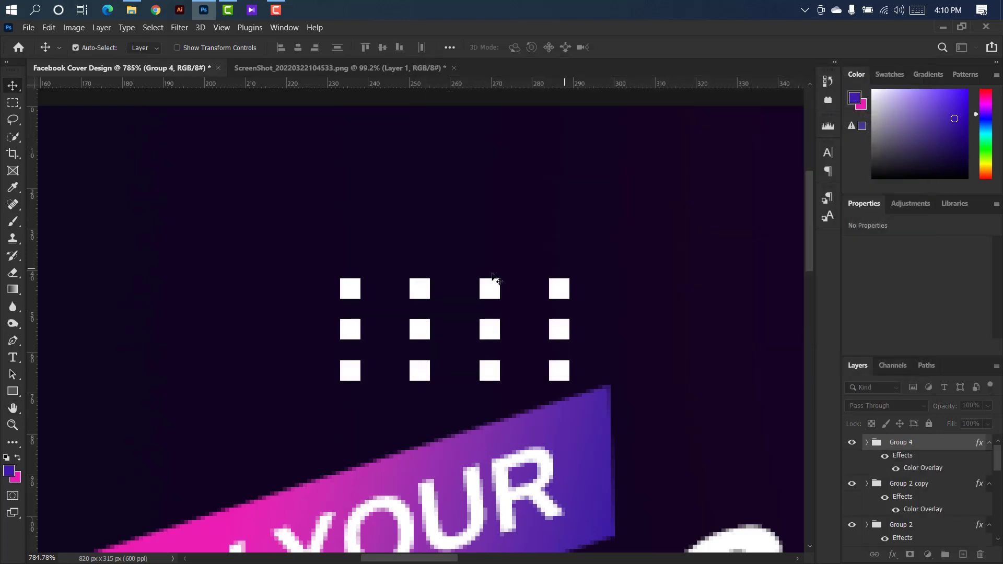
Move the white square grid between the headline and the speech bubble, at about X 338 px, Y 64 px
{"action": "key", "text": "ctrl+0"}
{"action": "key", "text": "ctrl+t"}
{"action": "left_click_drag", "start_coordinate": [509, 277], "coordinate": [486, 288]}
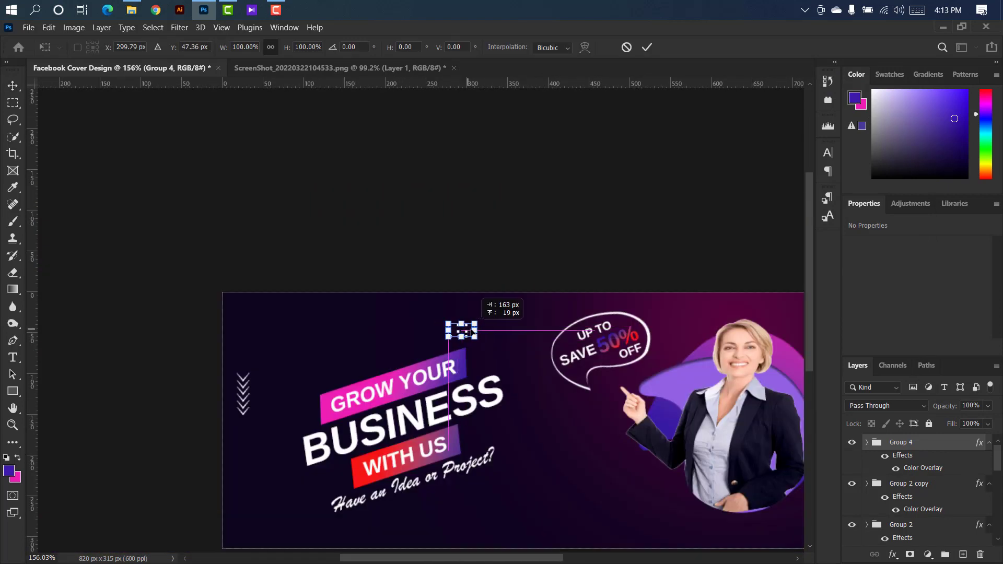
{"action": "left_click_drag", "start_coordinate": [469, 330], "coordinate": [504, 342]}
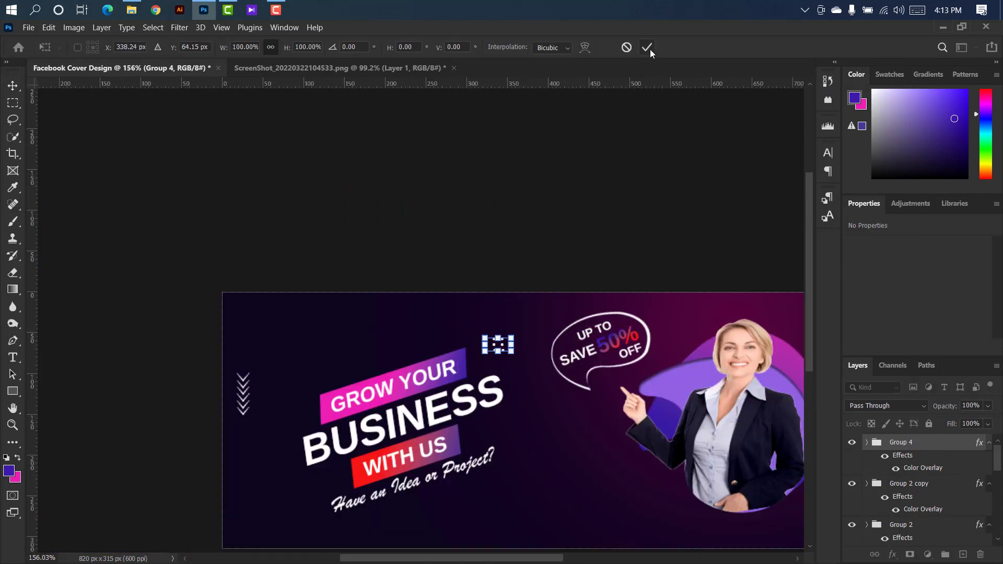
{"action": "left_click", "coordinate": [647, 48]}
Duplicate the square grid and place the copy below the "Have an Idea or Project?" tagline, at about X 227 px, Y 271 px
{"action": "scroll", "coordinate": [517, 379], "scroll_direction": "down", "scroll_amount": 2}
{"action": "left_click_drag", "start_coordinate": [957, 442], "coordinate": [963, 554]}
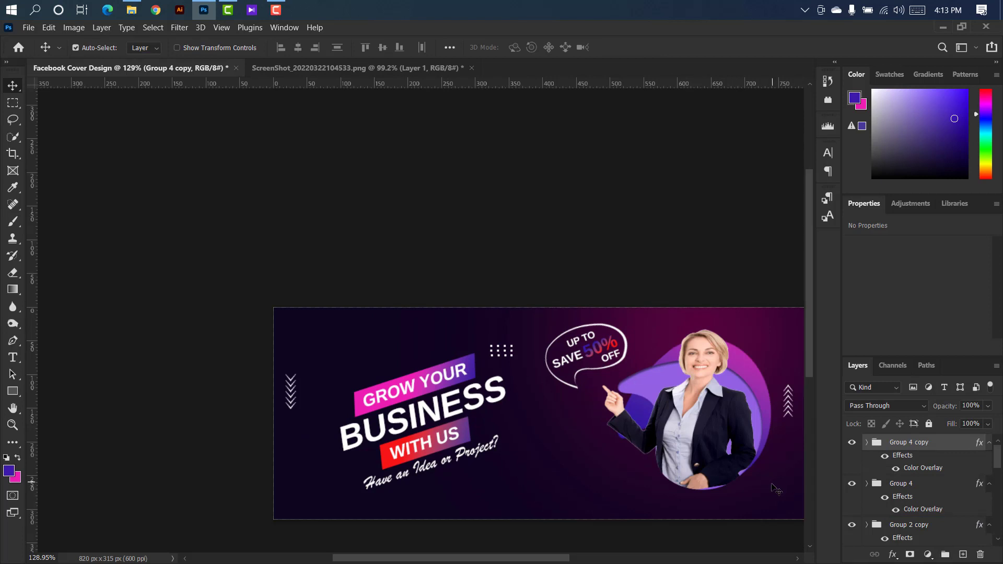
{"action": "key", "text": "ctrl+t"}
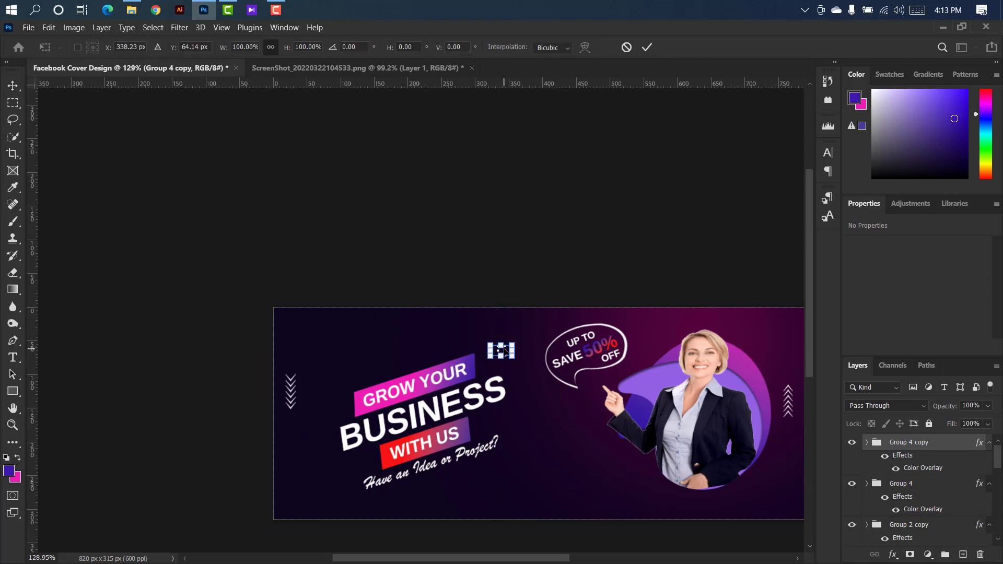
{"action": "left_click_drag", "start_coordinate": [505, 351], "coordinate": [430, 491]}
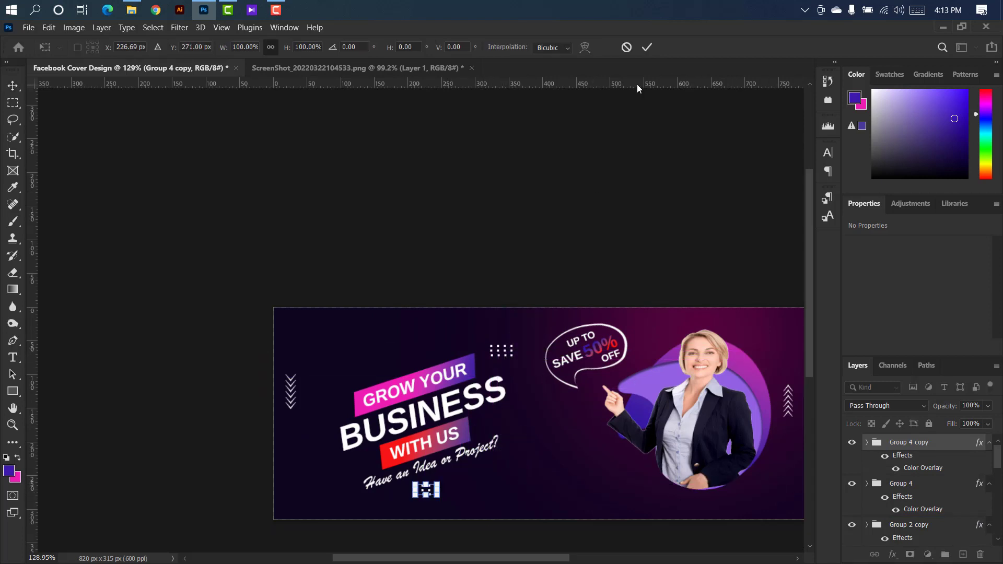
{"action": "left_click", "coordinate": [647, 48]}
Duplicate the square grid again and place the copy below the upward chevrons, at about X 763 px, Y 275 px
{"action": "scroll", "coordinate": [569, 345], "scroll_direction": "down", "scroll_amount": 3}
{"action": "left_click_drag", "start_coordinate": [951, 443], "coordinate": [963, 554]}
{"action": "key", "text": "ctrl+t"}
{"action": "scroll", "coordinate": [516, 460], "scroll_direction": "up", "scroll_amount": 3}
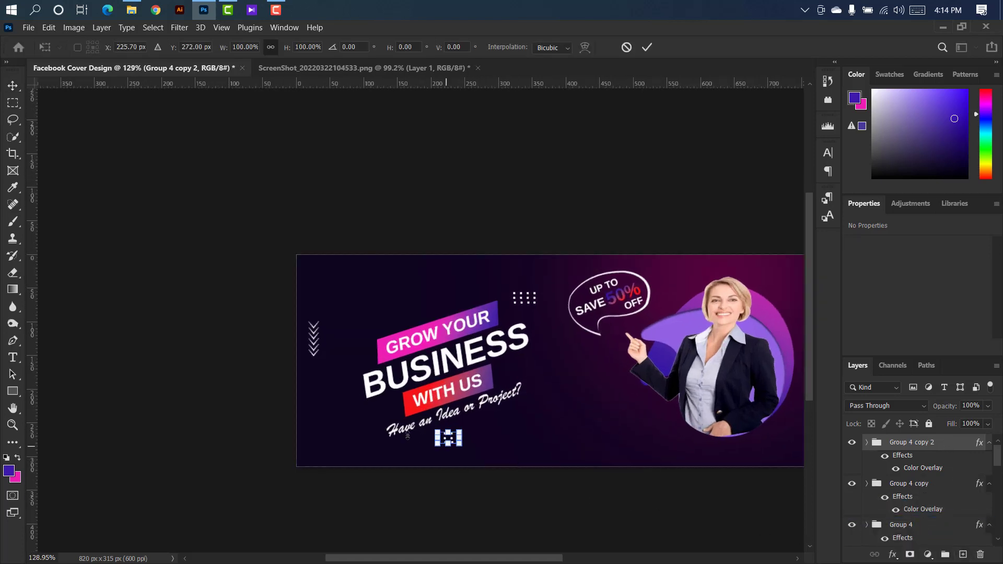
{"action": "left_click_drag", "start_coordinate": [523, 561], "coordinate": [555, 562]}
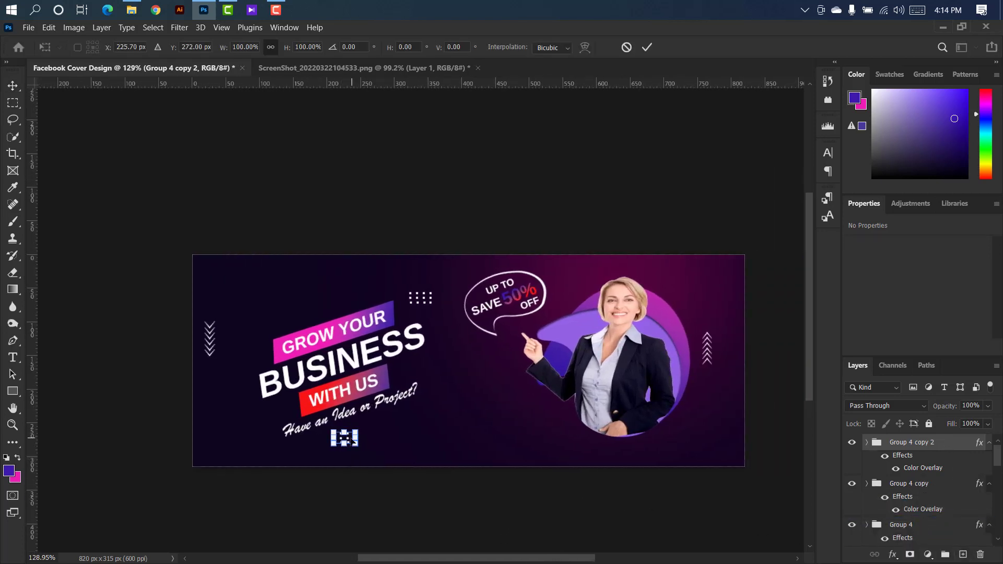
{"action": "left_click_drag", "start_coordinate": [352, 441], "coordinate": [713, 443]}
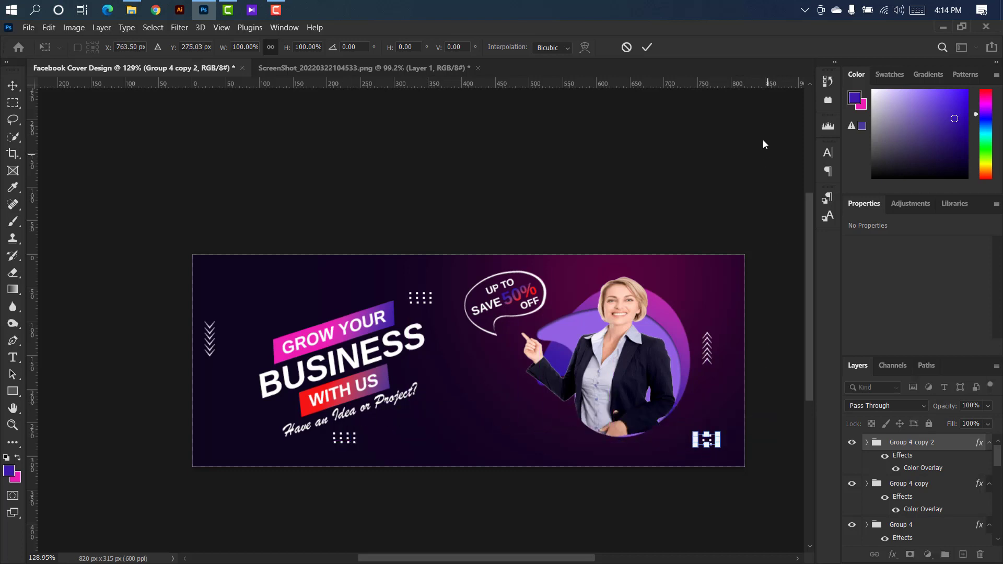
{"action": "left_click", "coordinate": [648, 48]}
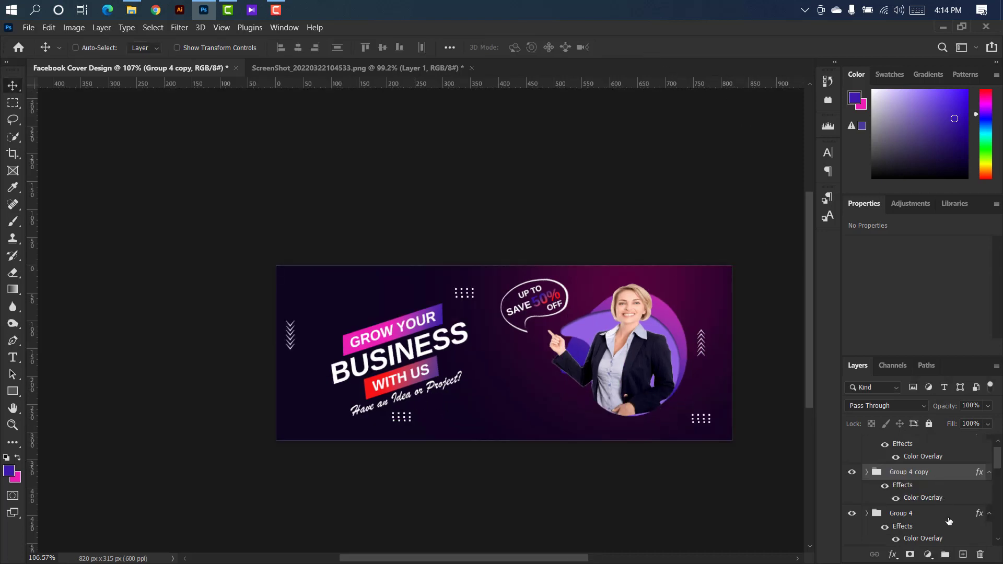
Lower the opacity of all three square grid groups to 44%
{"action": "left_click", "coordinate": [945, 513], "text": "shift"}
{"action": "left_click_drag", "start_coordinate": [1000, 462], "coordinate": [1000, 459]}
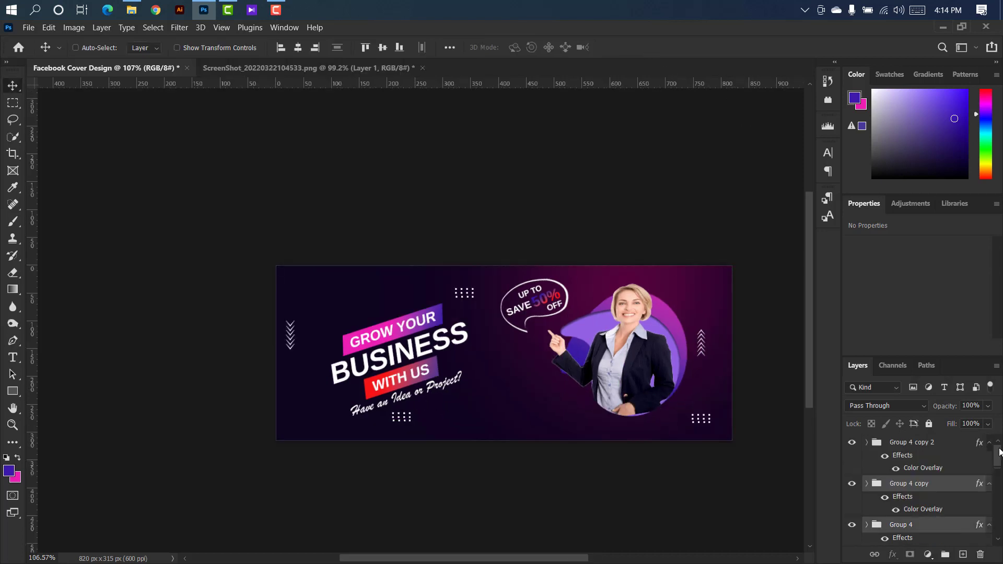
{"action": "left_click", "coordinate": [946, 445], "text": "ctrl"}
{"action": "left_click_drag", "start_coordinate": [950, 409], "coordinate": [939, 410]}
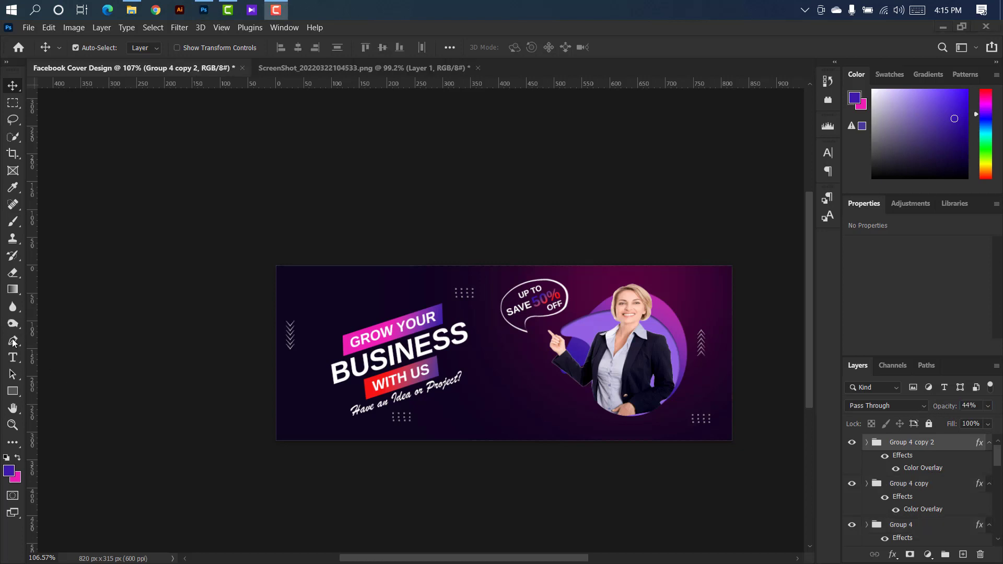
Draw a closed wavy Pen shape about 204 × 99 px over the cover's upper-left corner
{"action": "right_click", "coordinate": [13, 342]}
{"action": "left_click", "coordinate": [42, 338]}
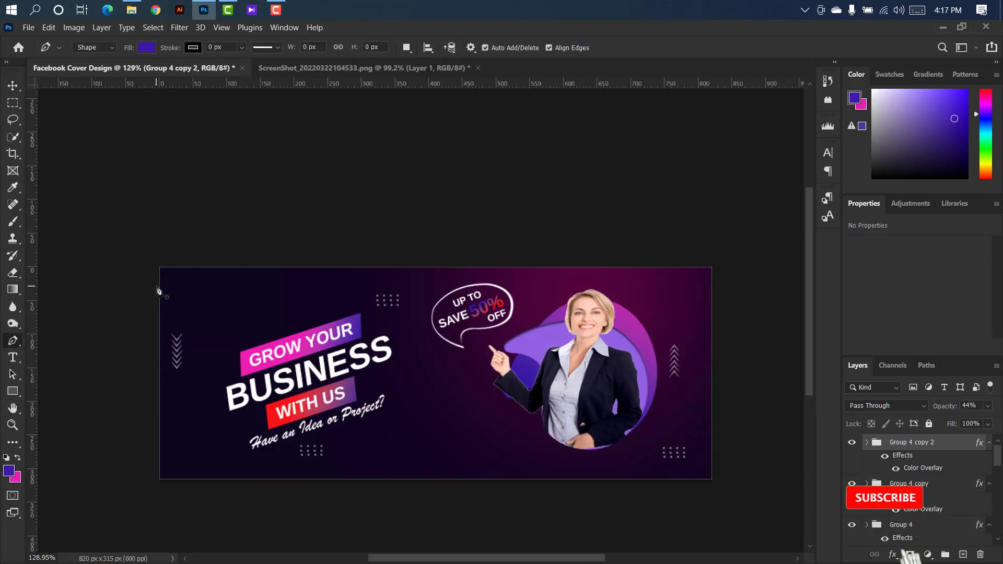
{"action": "left_click", "coordinate": [156, 287]}
{"action": "left_click_drag", "start_coordinate": [225, 304], "coordinate": [252, 273]}
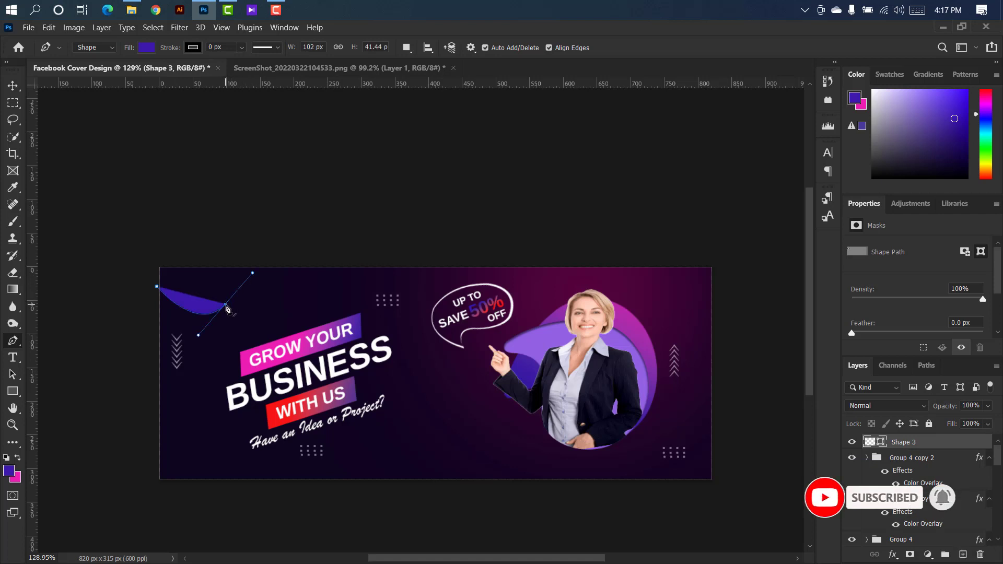
{"action": "left_click_drag", "start_coordinate": [253, 289], "coordinate": [271, 294]}
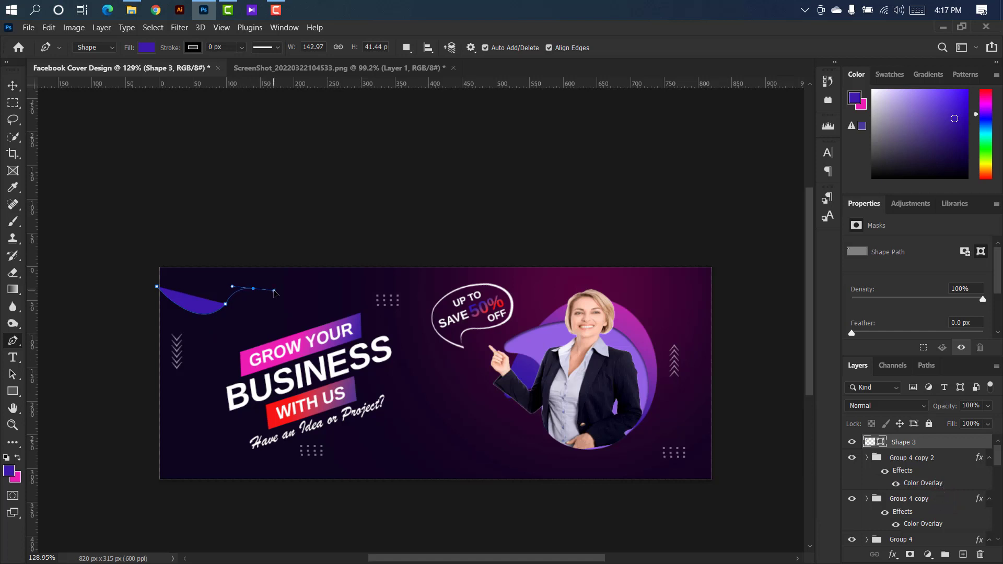
{"action": "left_click", "coordinate": [253, 288], "text": "alt"}
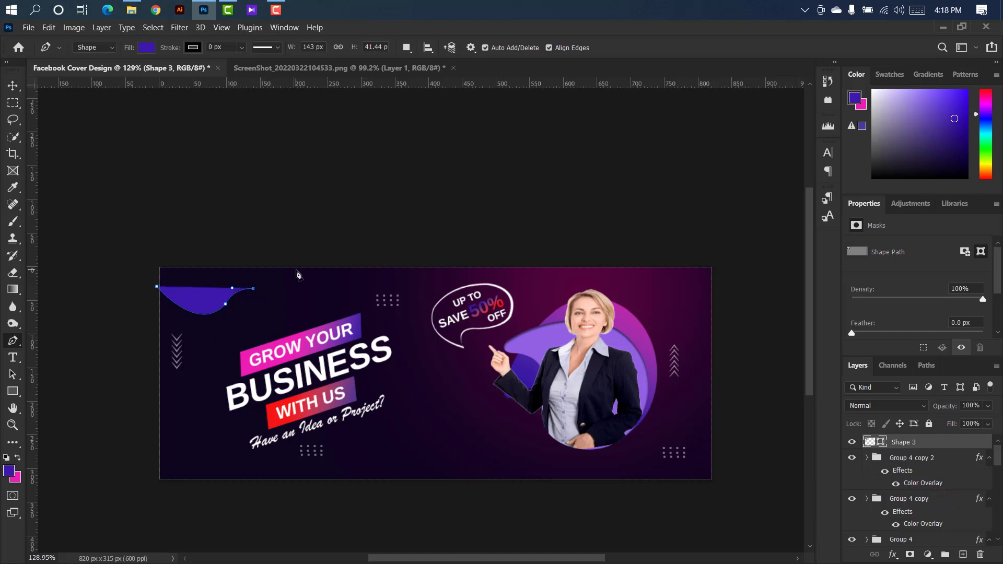
{"action": "left_click_drag", "start_coordinate": [291, 265], "coordinate": [296, 237]}
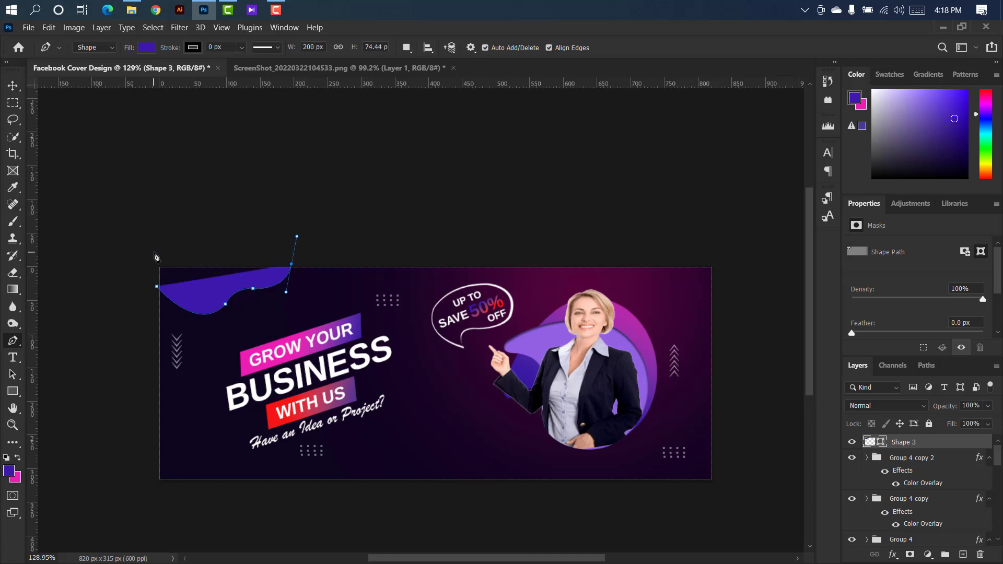
{"action": "left_click", "coordinate": [153, 252]}
{"action": "left_click", "coordinate": [157, 287]}
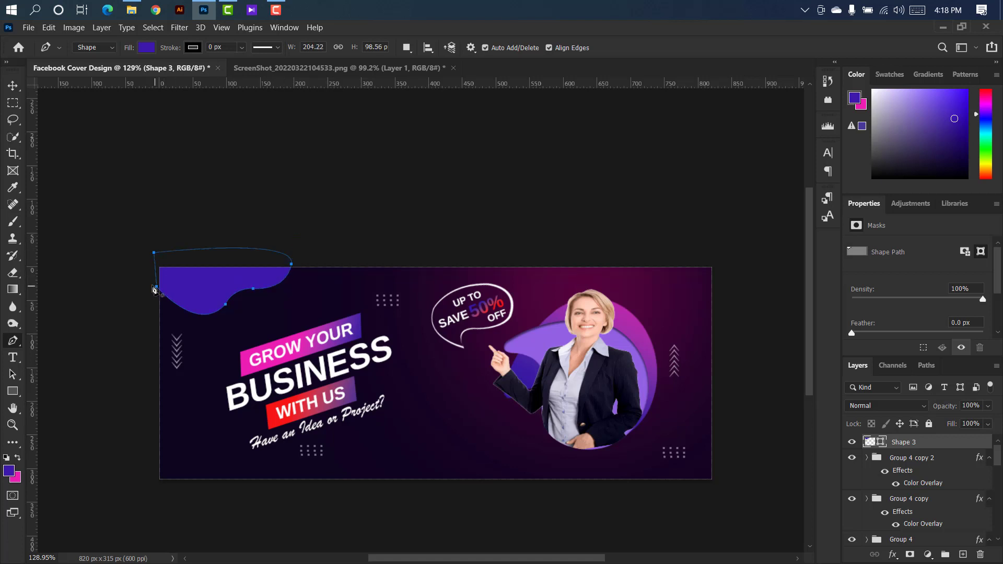
{"action": "left_click", "coordinate": [12, 85]}
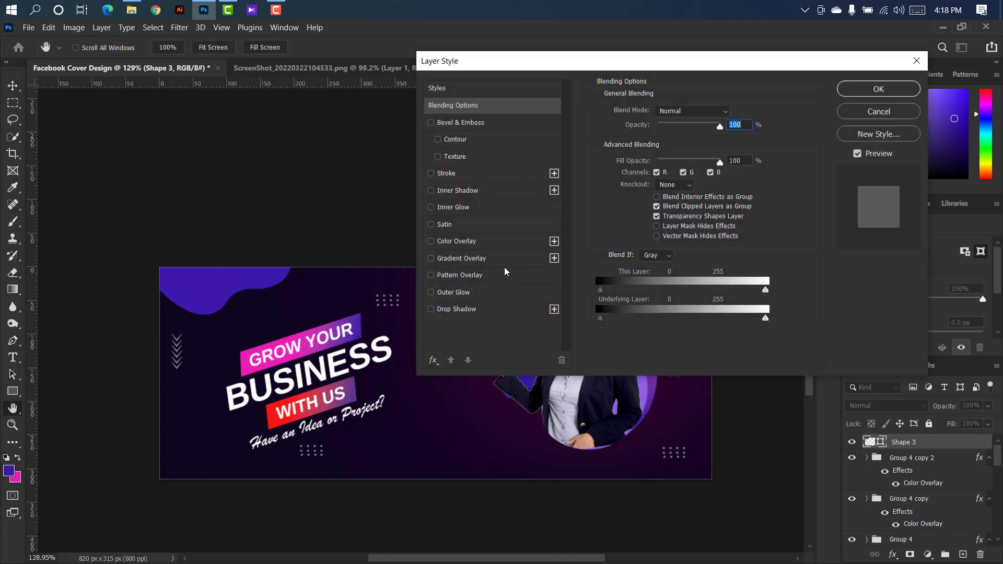
Apply a Gradient Overlay to the wavy corner shape, changing the pink stop to red #f51514 and setting the scale to 72%
{"action": "left_click", "coordinate": [504, 260]}
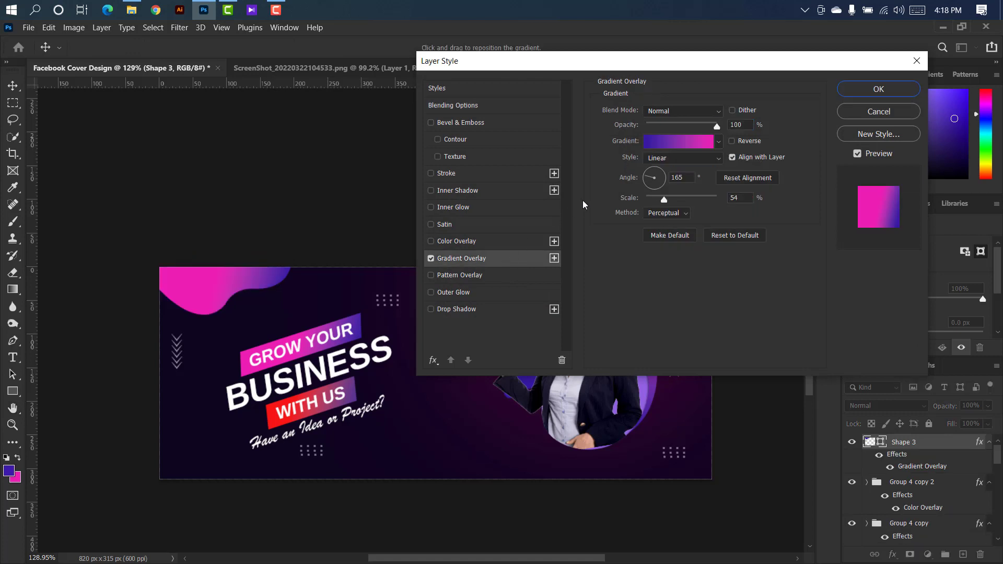
{"action": "left_click", "coordinate": [677, 142]}
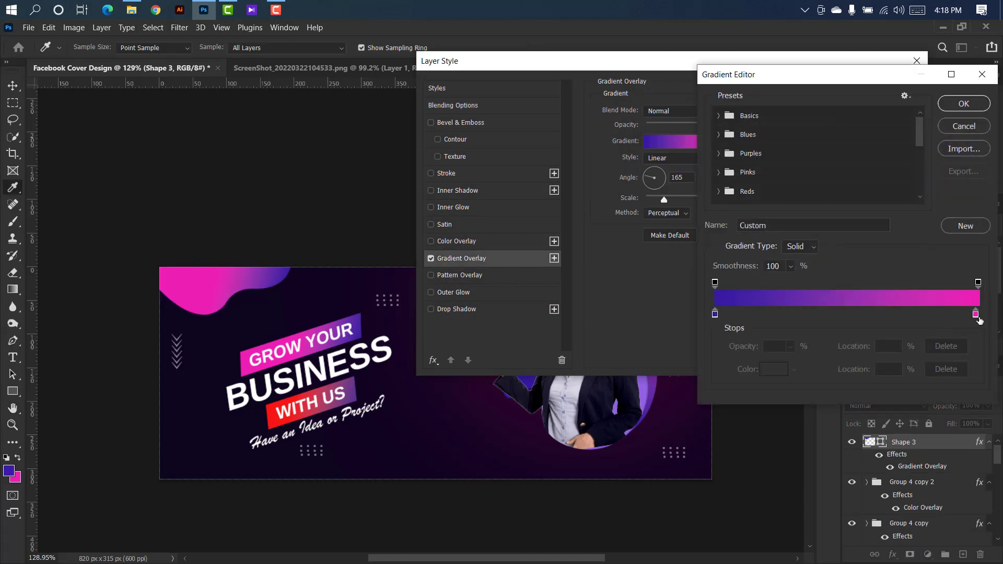
{"action": "double_click", "coordinate": [975, 314]}
{"action": "left_click", "coordinate": [277, 419]}
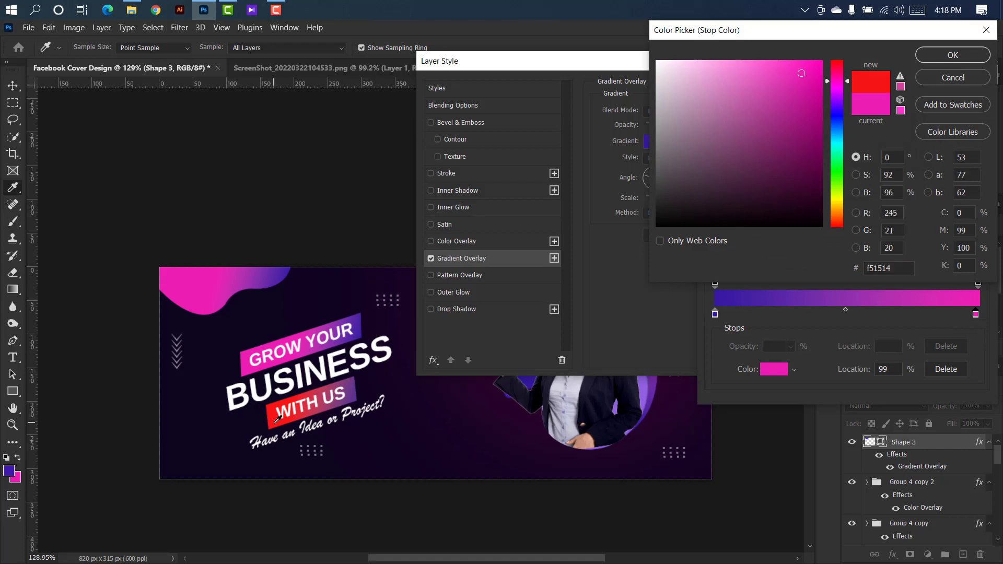
{"action": "left_click", "coordinate": [957, 56]}
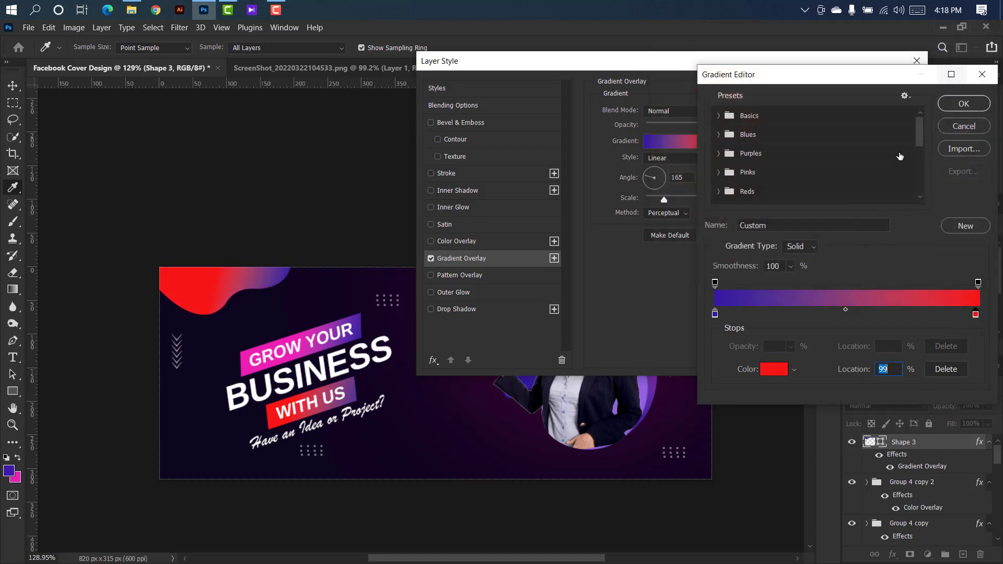
{"action": "left_click", "coordinate": [956, 103]}
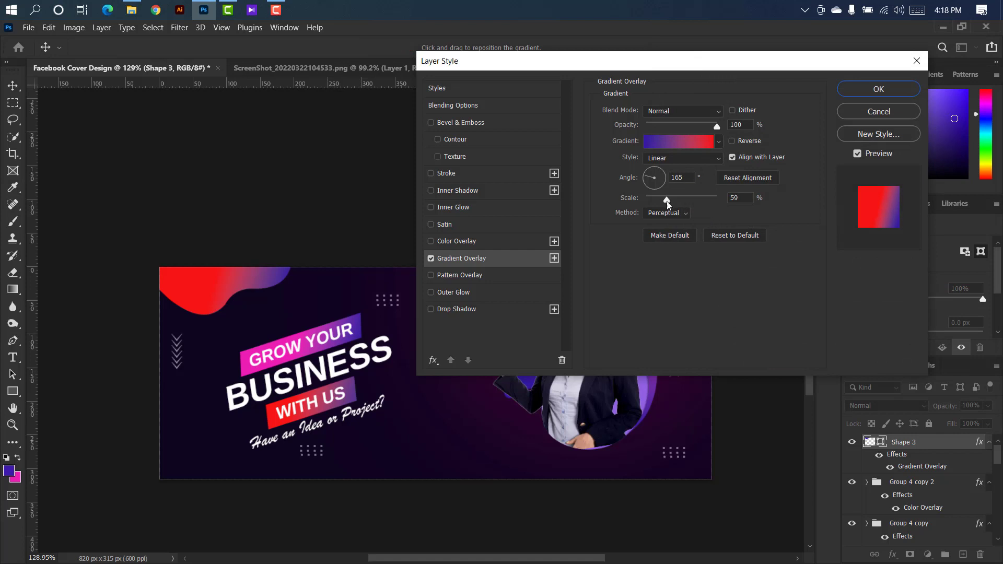
{"action": "left_click_drag", "start_coordinate": [665, 202], "coordinate": [676, 202]}
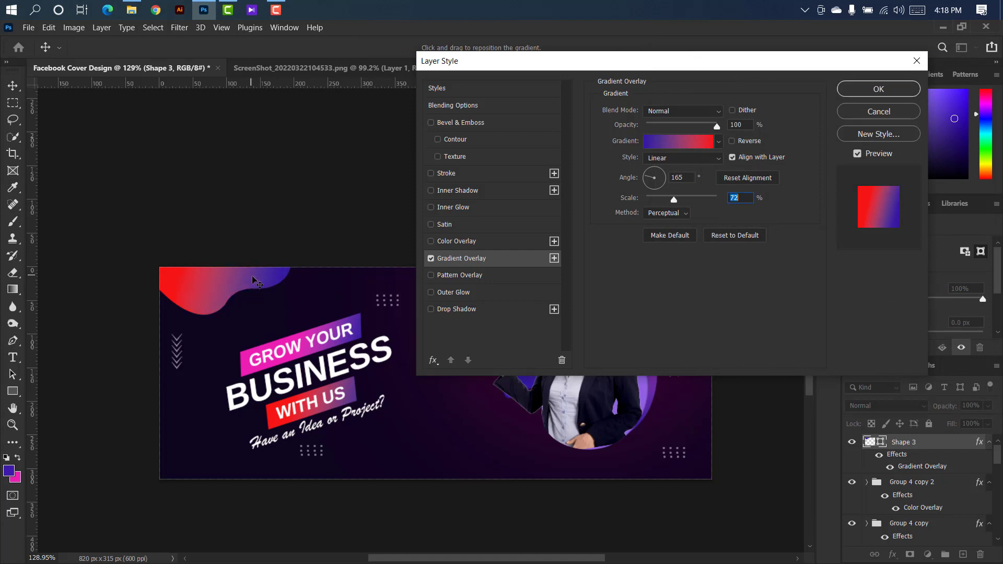
{"action": "left_click", "coordinate": [872, 90]}
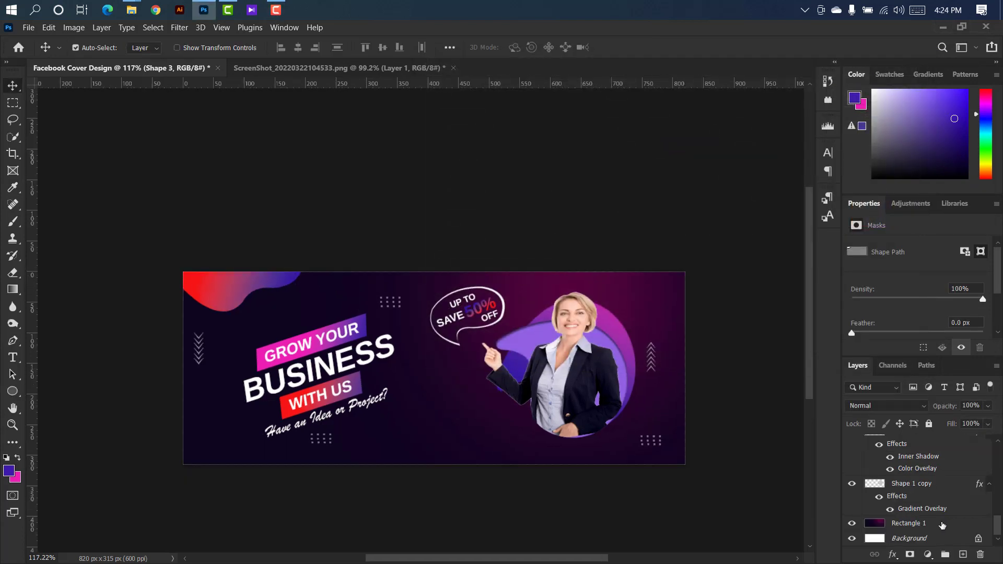
Place the wavy line artwork pngwing.com.png from the PNG Picture folder just above Rectangle 1, spanning the cover's width
{"action": "mouse_move", "coordinate": [132, 9]}
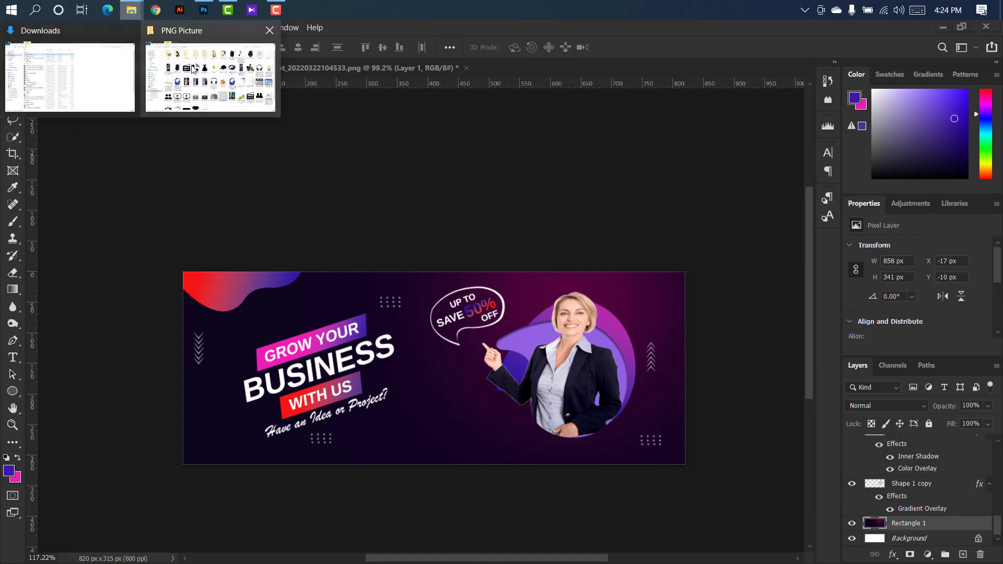
{"action": "left_click", "coordinate": [209, 84]}
{"action": "left_click_drag", "start_coordinate": [598, 444], "coordinate": [502, 407]}
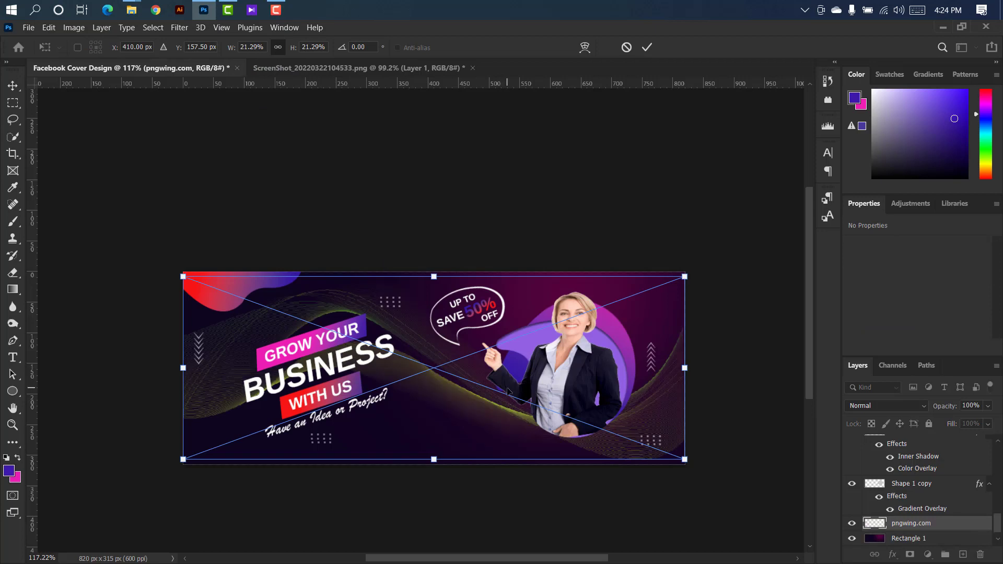
{"action": "left_click", "coordinate": [649, 47]}
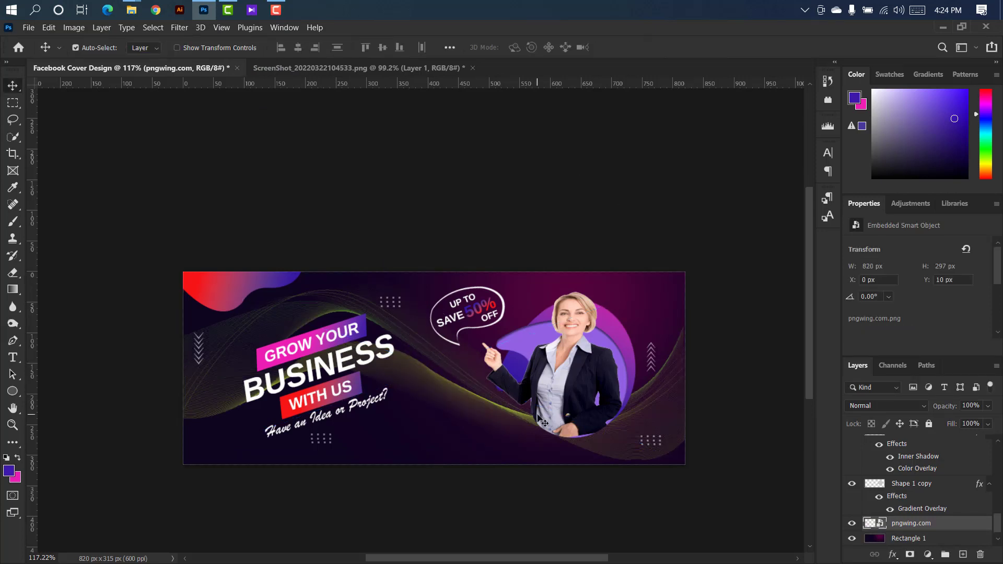
Nudge the wavy line artwork straight down to Y 47 px
{"action": "key", "text": "Down"}
{"action": "key", "text": "Down"}
{"action": "key", "text": "Down"}
{"action": "key", "text": "Down"}
{"action": "key", "text": "Down"}
{"action": "key", "text": "Down"}
{"action": "key", "text": "Down"}
{"action": "key", "text": "Down"}
{"action": "key", "text": "Down"}
{"action": "key", "text": "Down"}
{"action": "key", "text": "Down"}
{"action": "key", "text": "Down"}
{"action": "key", "text": "Down"}
{"action": "key", "text": "Down"}
{"action": "key", "text": "Down"}
{"action": "key", "text": "Down"}
{"action": "key", "text": "Down"}
{"action": "key", "text": "Down"}
{"action": "key", "text": "Down"}
{"action": "key", "text": "Down"}
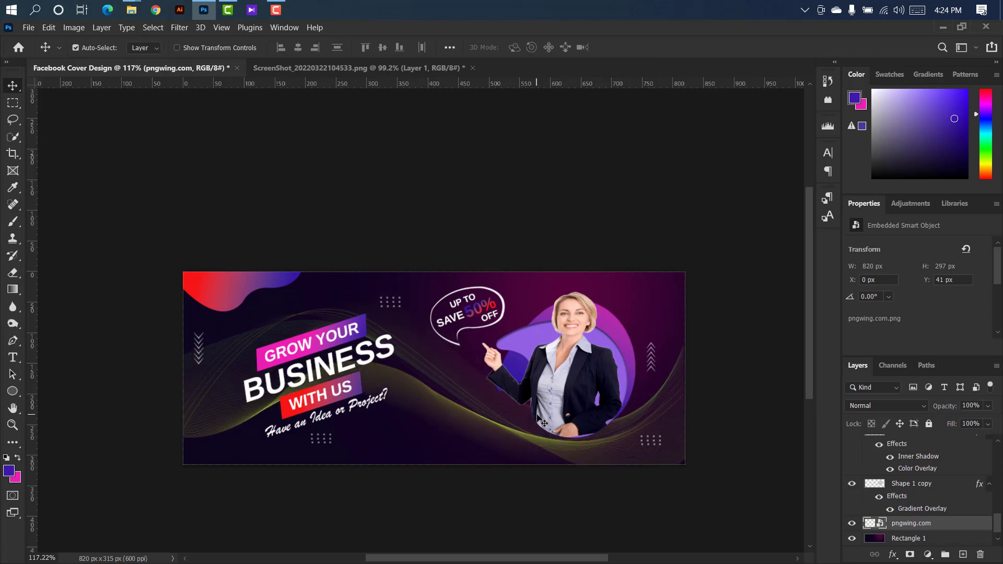
{"action": "key", "text": "Down"}
{"action": "key", "text": "Down"}
{"action": "key", "text": "Down"}
{"action": "key", "text": "Down"}
{"action": "key", "text": "Down"}
{"action": "key", "text": "Down"}
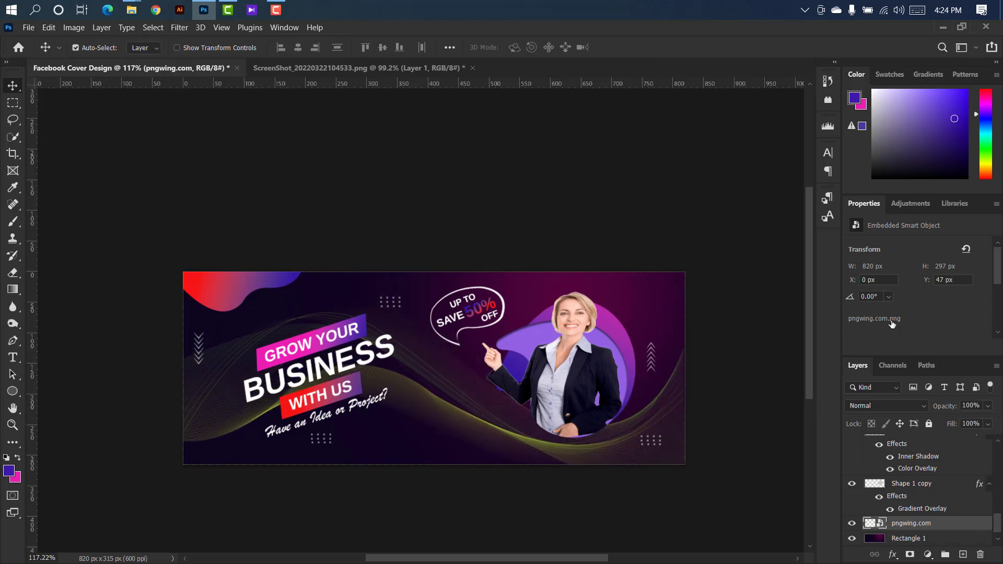
Apply a Gradient Overlay from pink #ec1eb4 to red #f51514 at 165° and 72% scale to the wavy line artwork
{"action": "left_click_drag", "start_coordinate": [598, 63], "coordinate": [712, 60]}
{"action": "left_click", "coordinate": [698, 260]}
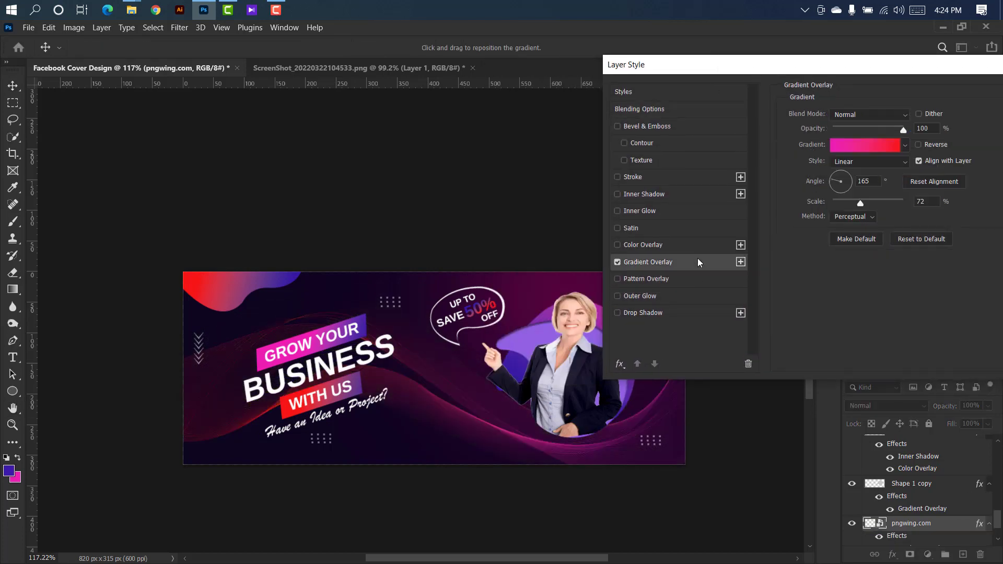
{"action": "left_click", "coordinate": [862, 146]}
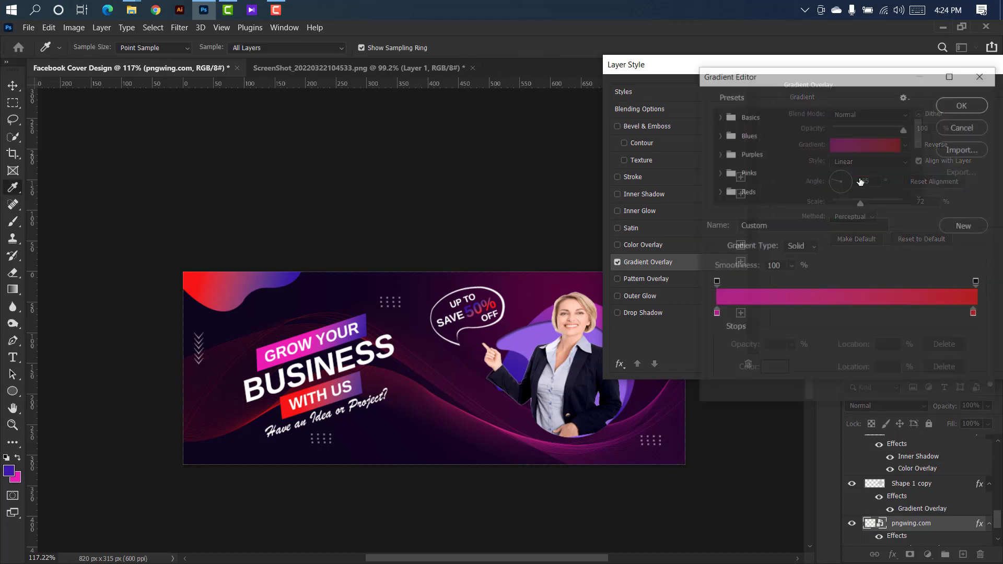
{"action": "double_click", "coordinate": [715, 314]}
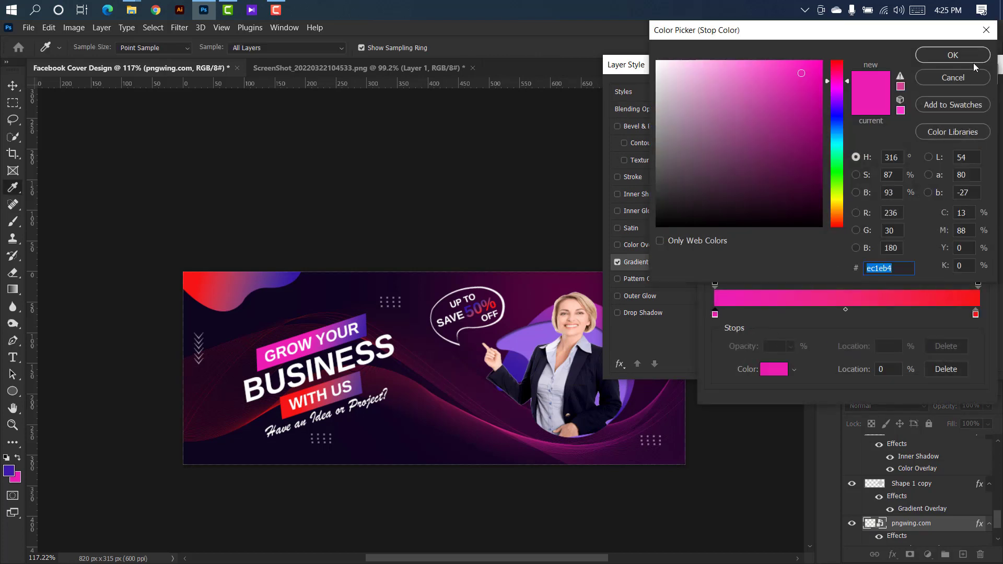
{"action": "left_click", "coordinate": [973, 58]}
{"action": "double_click", "coordinate": [976, 315]}
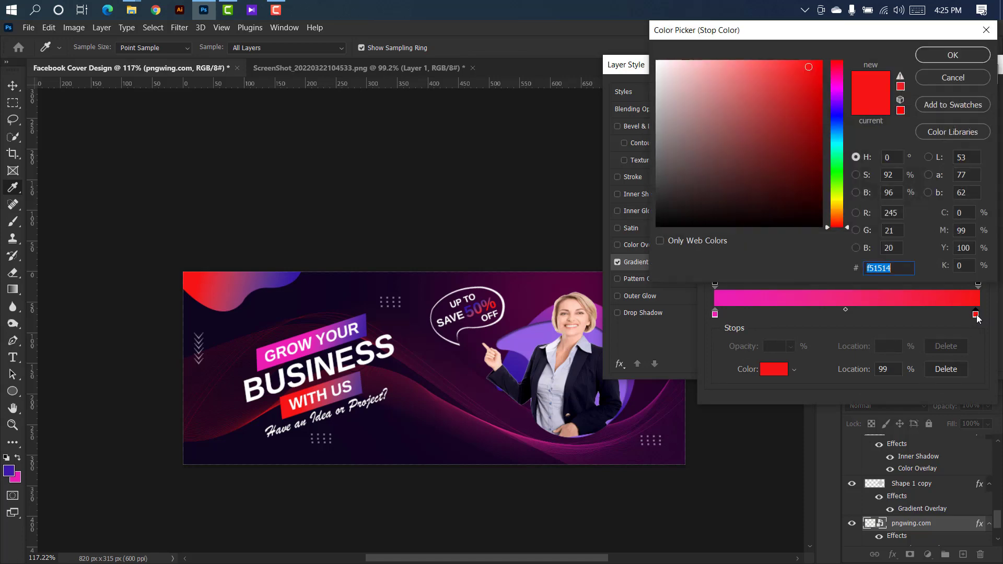
{"action": "left_click", "coordinate": [947, 56]}
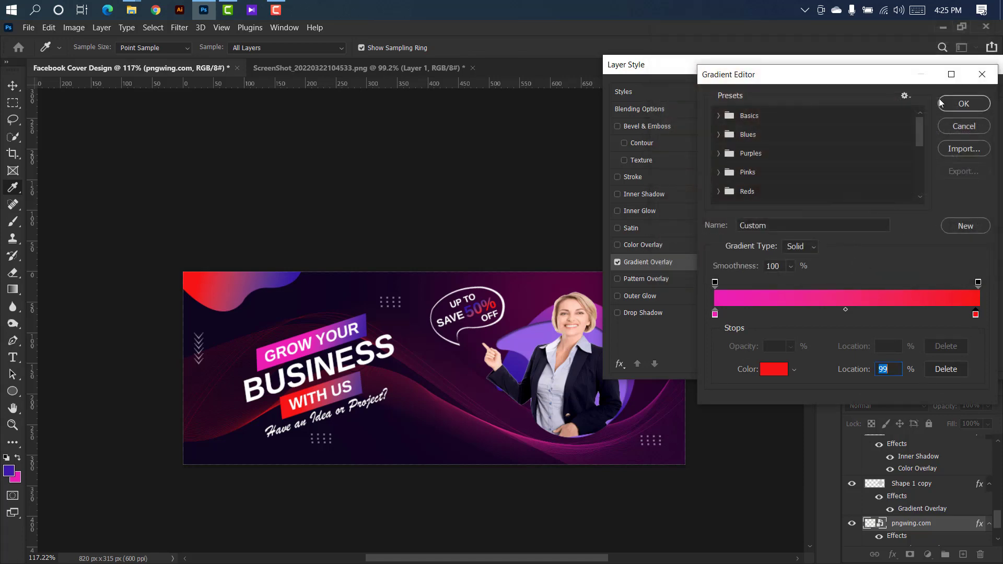
{"action": "left_click", "coordinate": [952, 103]}
{"action": "left_click_drag", "start_coordinate": [929, 68], "coordinate": [729, 72]}
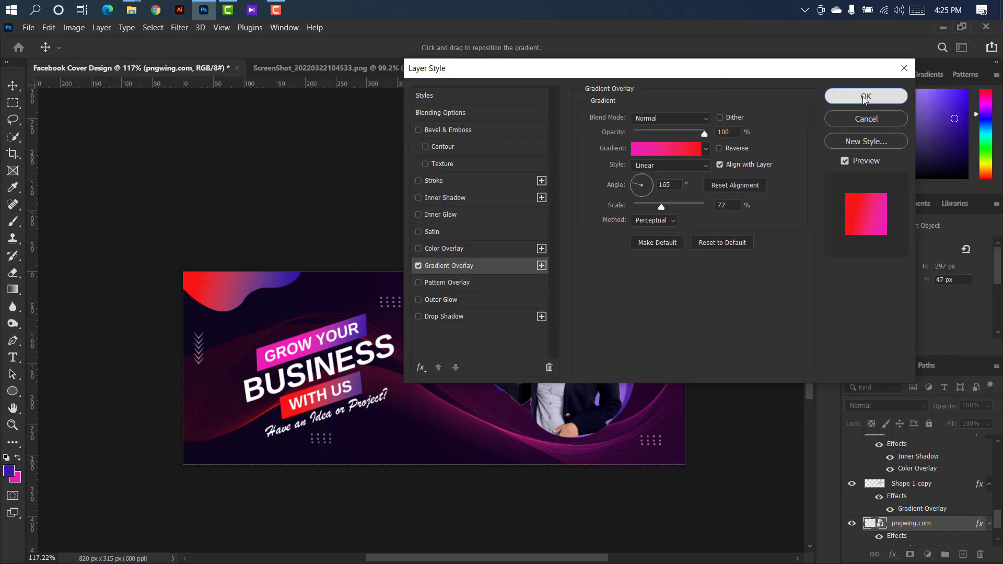
{"action": "left_click", "coordinate": [842, 94]}
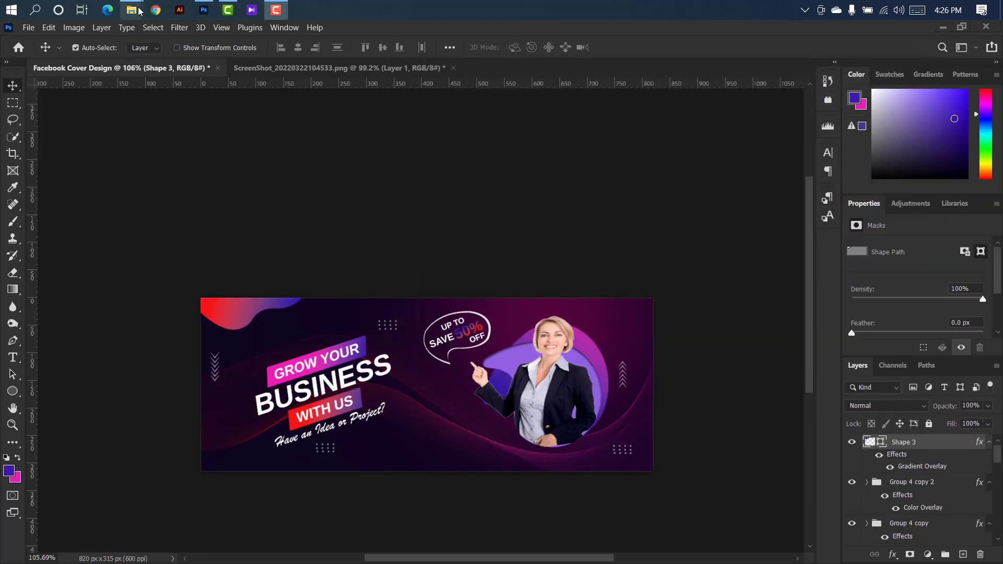
Place the My Logo Design png 3 file from the channel logo folder over the cover's upper-left wave
{"action": "mouse_move", "coordinate": [131, 10]}
{"action": "left_click", "coordinate": [208, 81]}
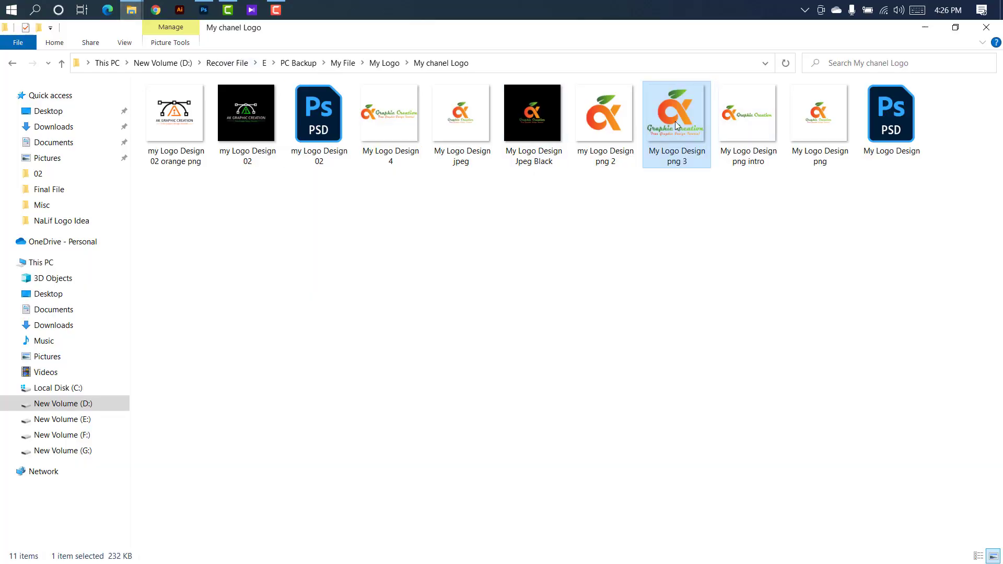
{"action": "left_click_drag", "start_coordinate": [675, 121], "coordinate": [376, 345]}
{"action": "left_click_drag", "start_coordinate": [430, 376], "coordinate": [231, 300]}
Scale the logo down to 0.82%, about 49 × 41 px, and position it inside the corner wave at about X 32 px, Y 5 px
{"action": "scroll", "coordinate": [211, 305], "scroll_direction": "up", "scroll_amount": 3}
{"action": "scroll", "coordinate": [212, 305], "scroll_direction": "up", "scroll_amount": 3}
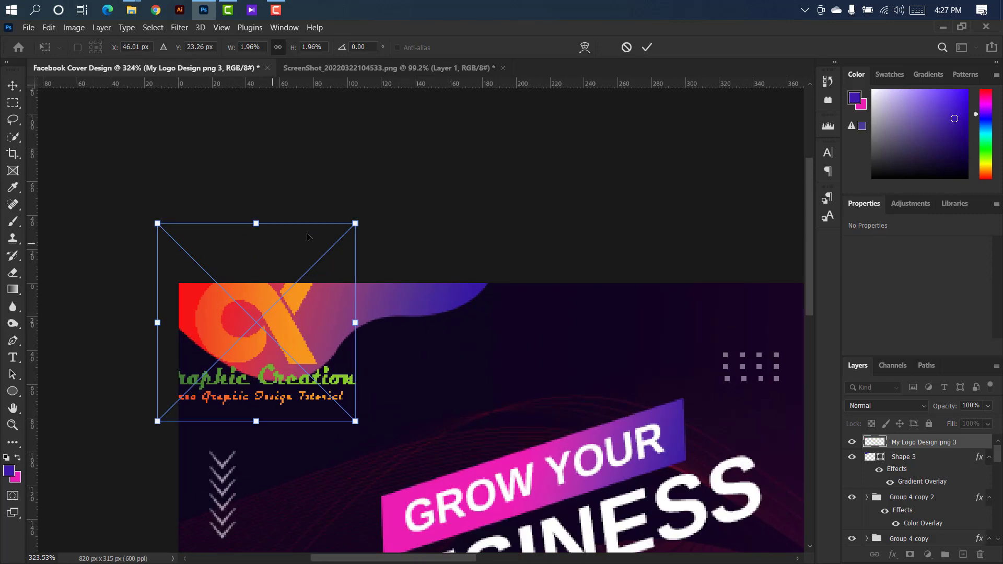
{"action": "left_click_drag", "start_coordinate": [333, 228], "coordinate": [303, 335]}
{"action": "left_click_drag", "start_coordinate": [243, 389], "coordinate": [267, 337]}
{"action": "key", "text": "Left"}
{"action": "key", "text": "Left"}
{"action": "key", "text": "Left"}
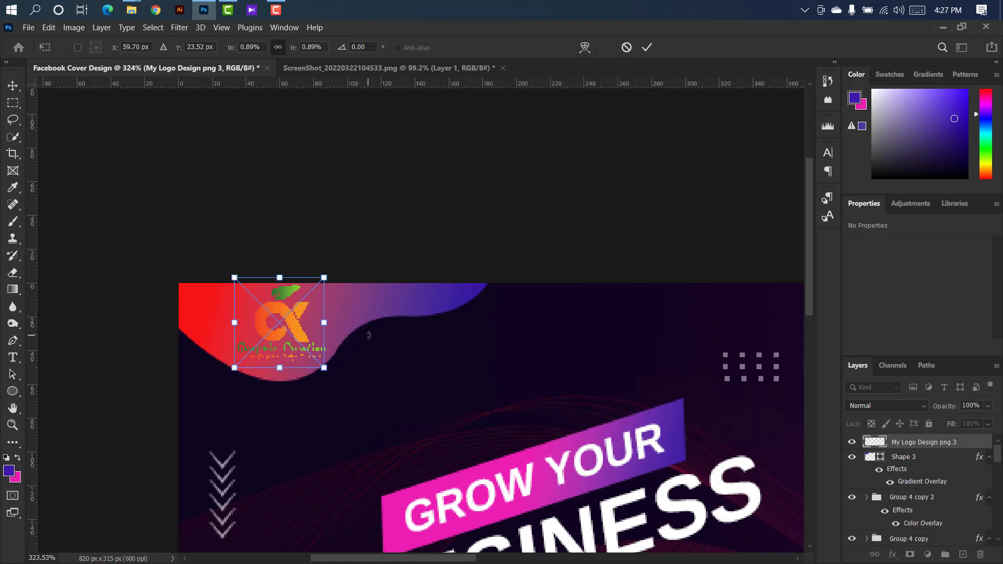
{"action": "left_click_drag", "start_coordinate": [320, 277], "coordinate": [313, 285]}
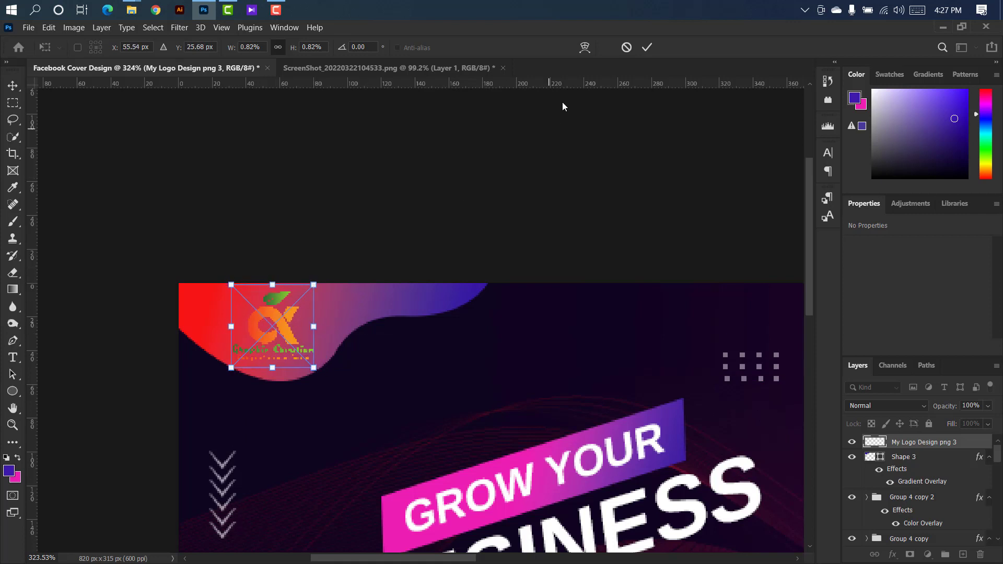
{"action": "left_click", "coordinate": [643, 50]}
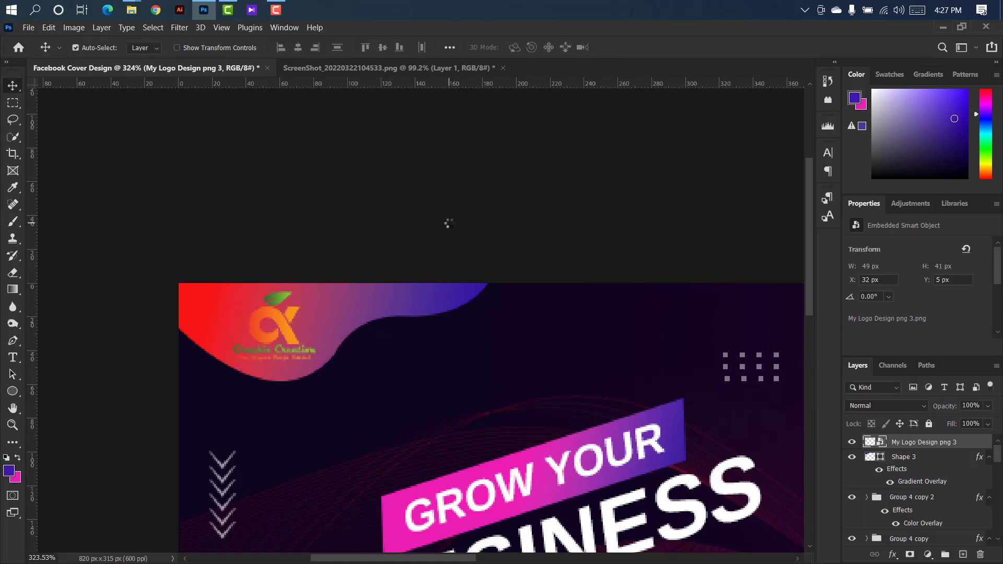
Apply a white Color Overlay at 100% opacity to the logo
{"action": "scroll", "coordinate": [453, 229], "scroll_direction": "down", "scroll_amount": 6}
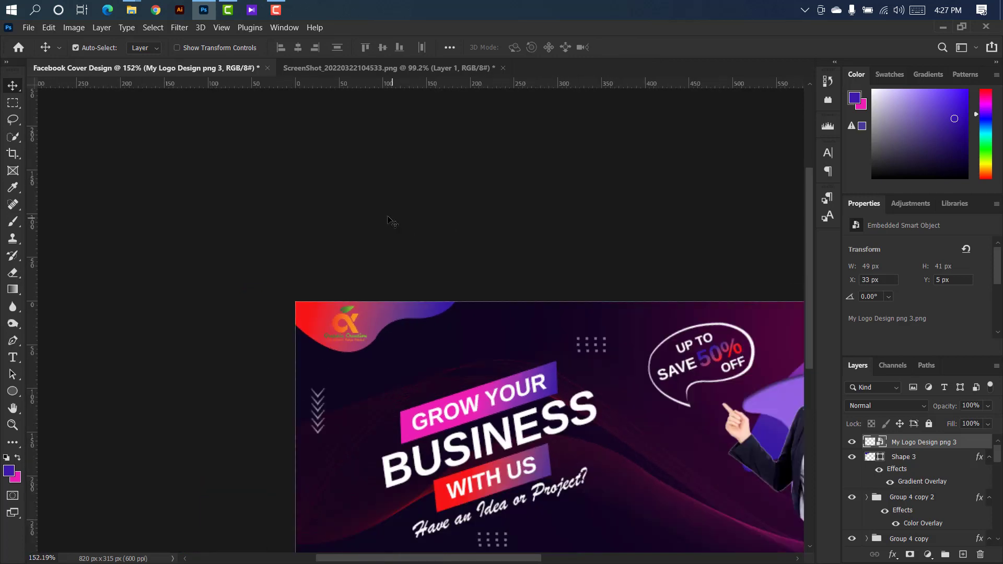
{"action": "double_click", "coordinate": [978, 443]}
{"action": "left_click", "coordinate": [493, 250]}
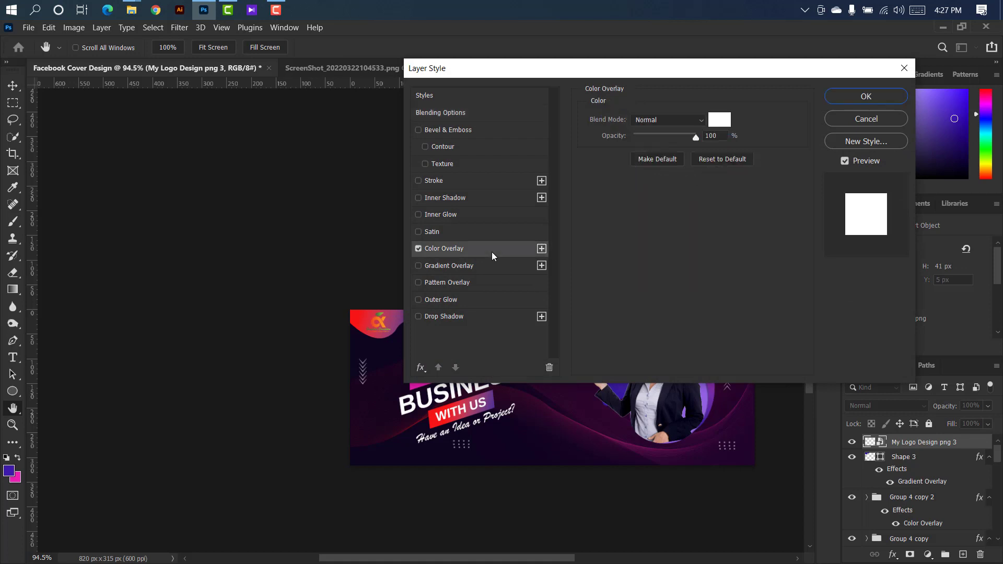
{"action": "left_click", "coordinate": [866, 96]}
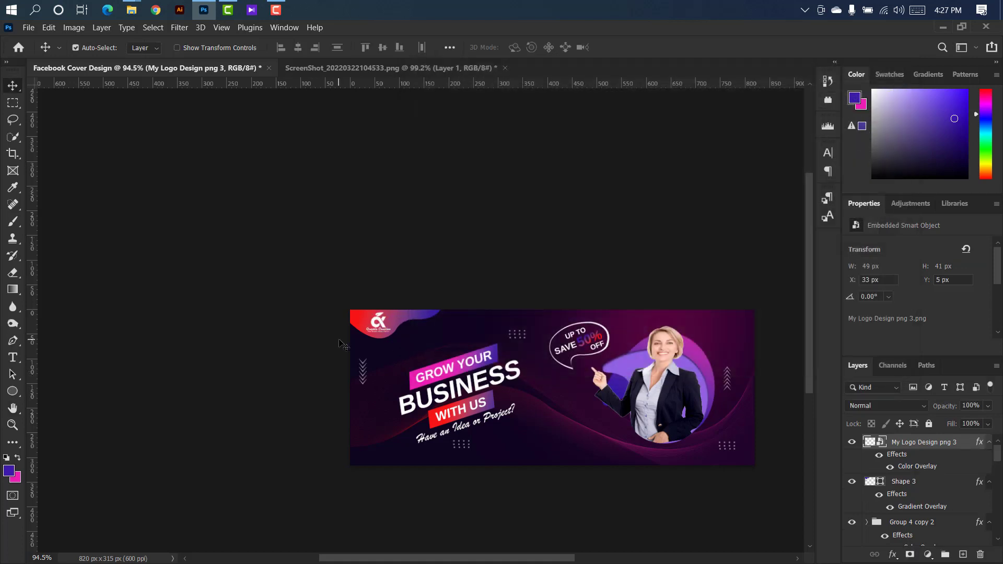
{"action": "scroll", "coordinate": [339, 340], "scroll_direction": "down", "scroll_amount": 1}
{"action": "left_click_drag", "start_coordinate": [534, 558], "coordinate": [562, 558]}
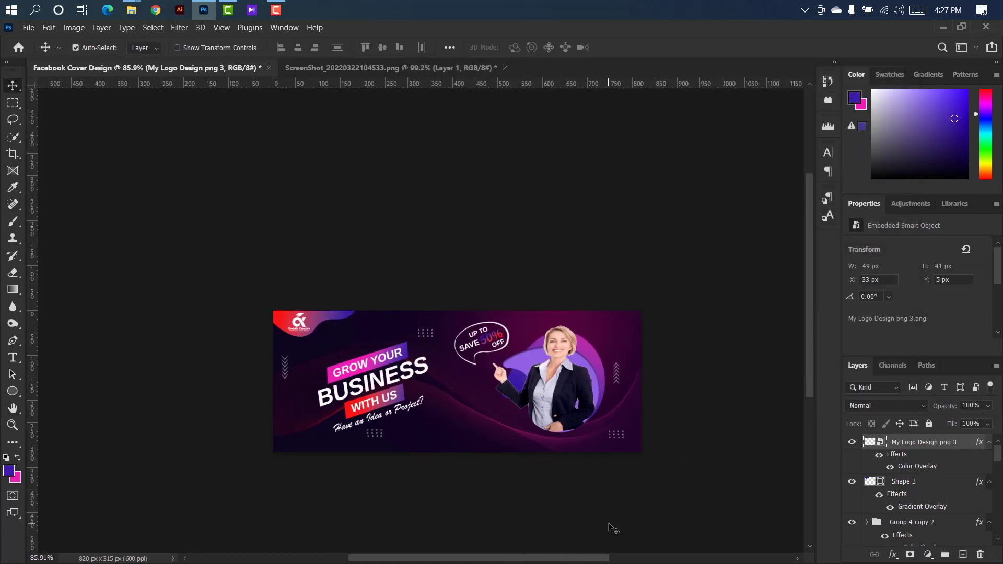
{"action": "scroll", "coordinate": [610, 527], "scroll_direction": "up", "scroll_amount": 2}
{"action": "left_click_drag", "start_coordinate": [812, 353], "coordinate": [807, 376]}
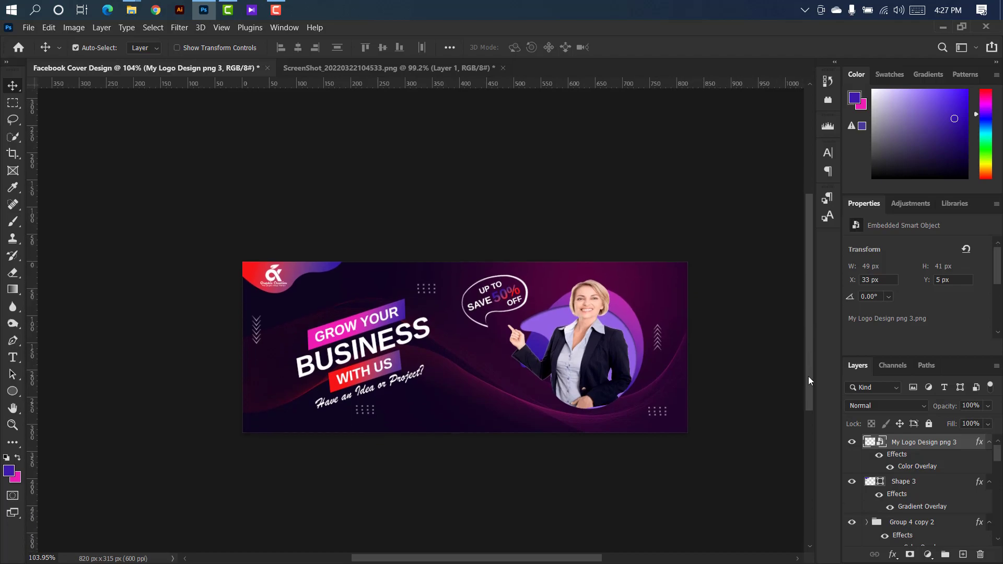